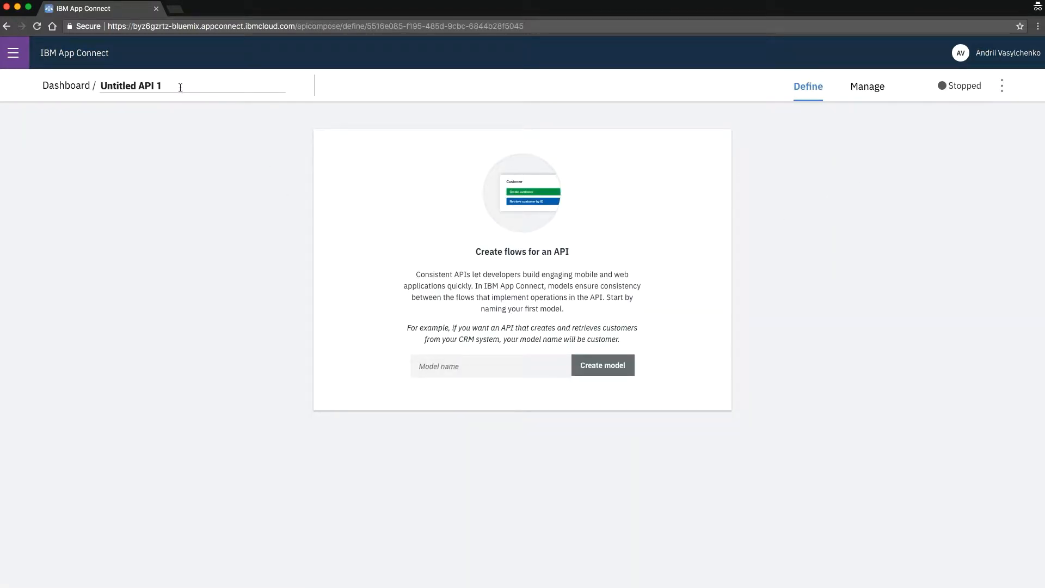
Step: Rename the API as "get details" and create its first model, named "details"
left_click(180, 88)
left_click_drag(180, 88, 100, 87)
type("get de")
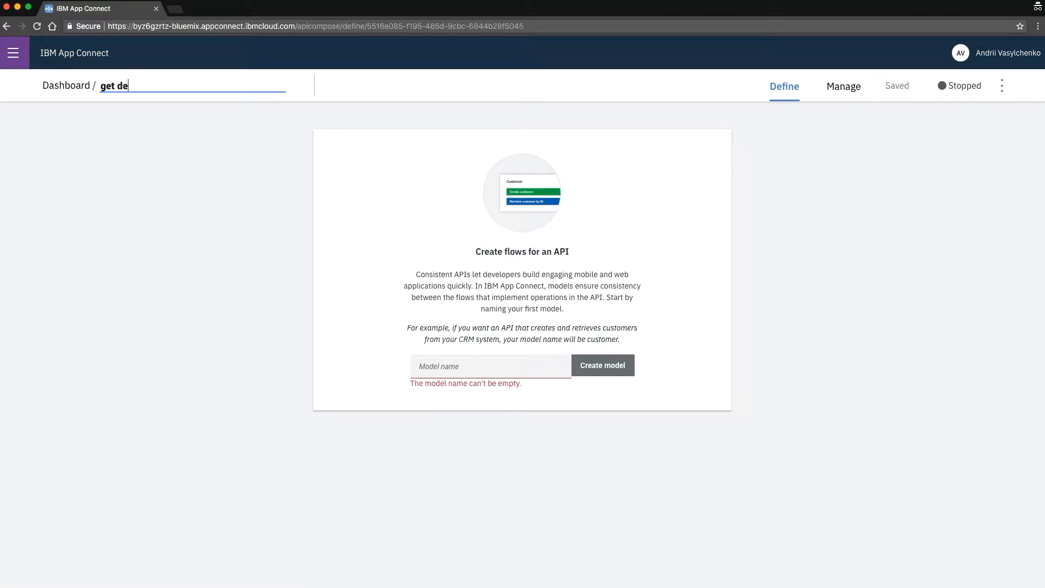
type("tails")
left_click(451, 367)
type("de")
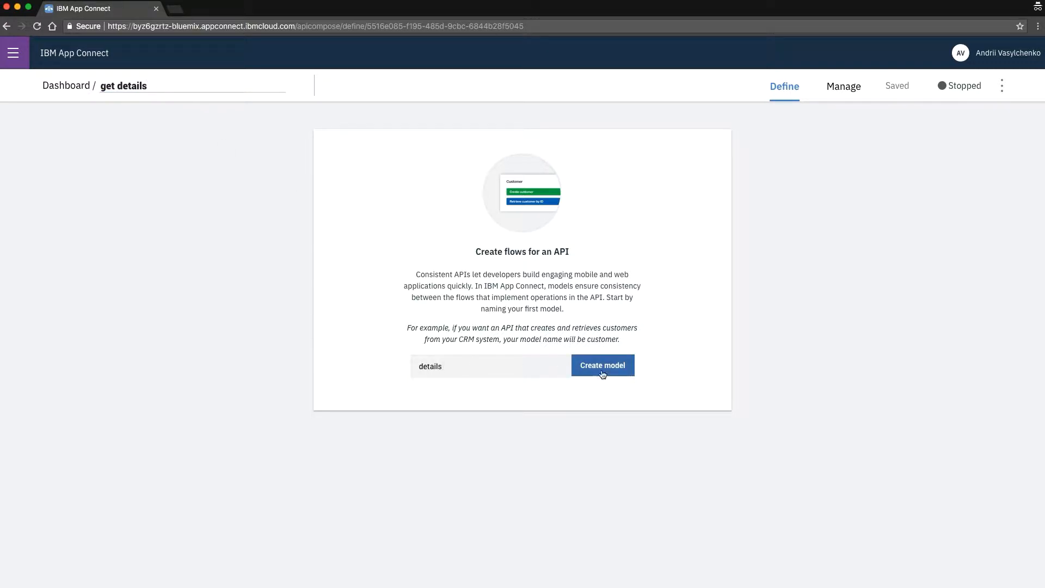
left_click(603, 374)
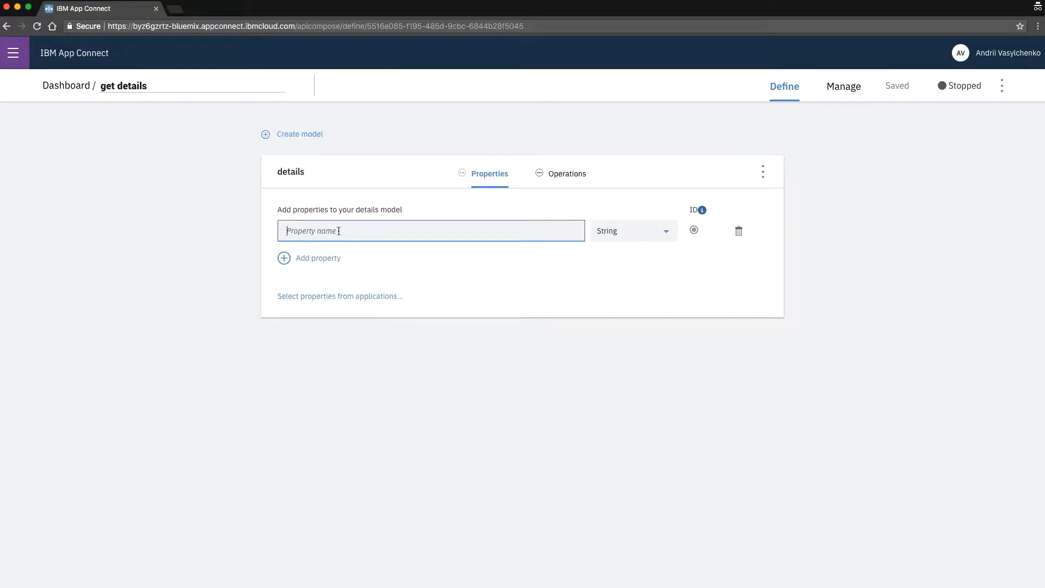
Step: Add the string properties email, phone, cell and street to the details model
type("email")
key("Return")
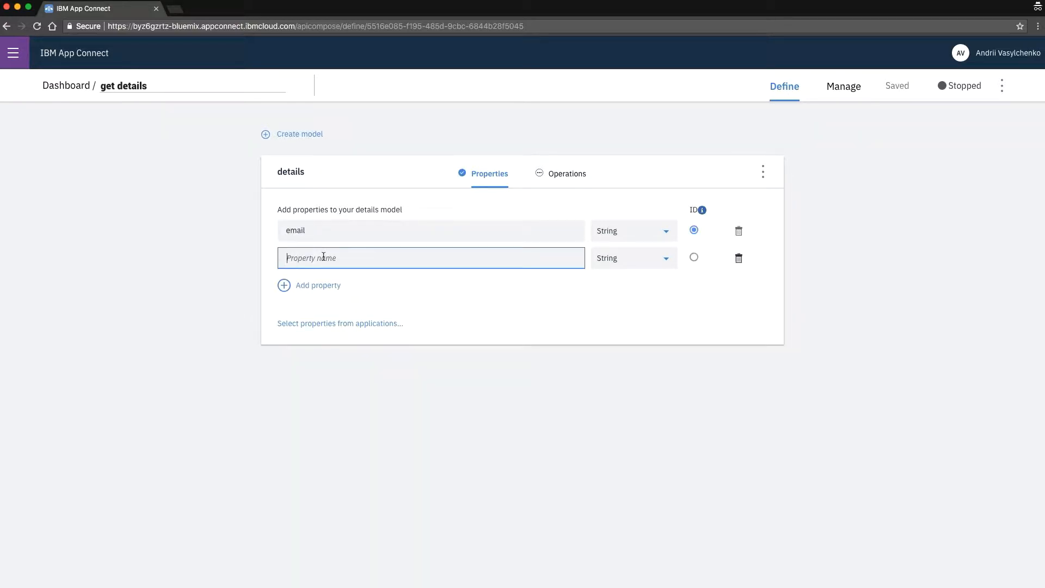
type("phone")
key("Return")
type("cell")
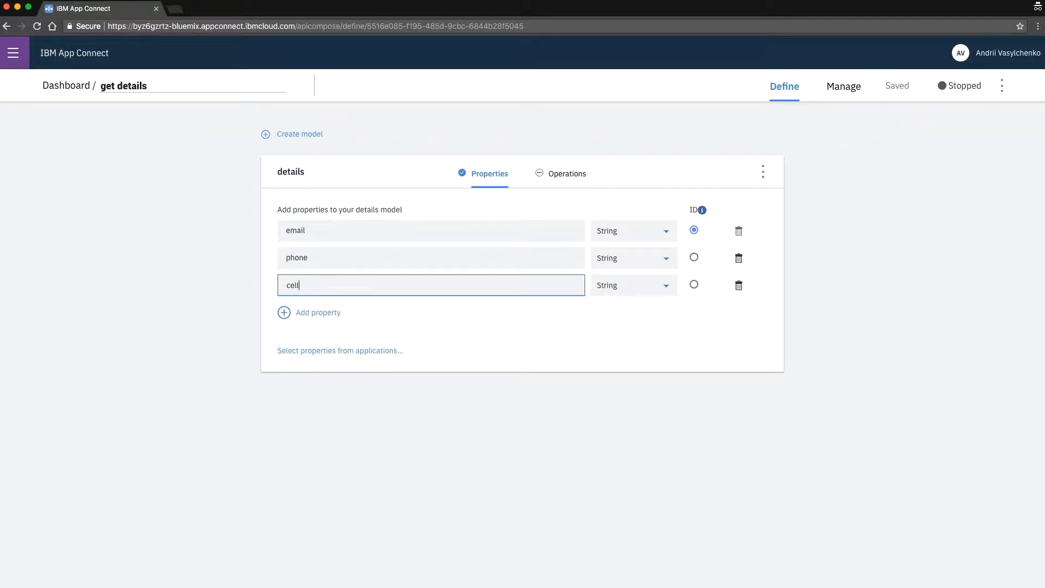
left_click(338, 311)
type("street")
Step: Add city, state and country as string properties and postcode as a Number property to the details model
left_click(321, 340)
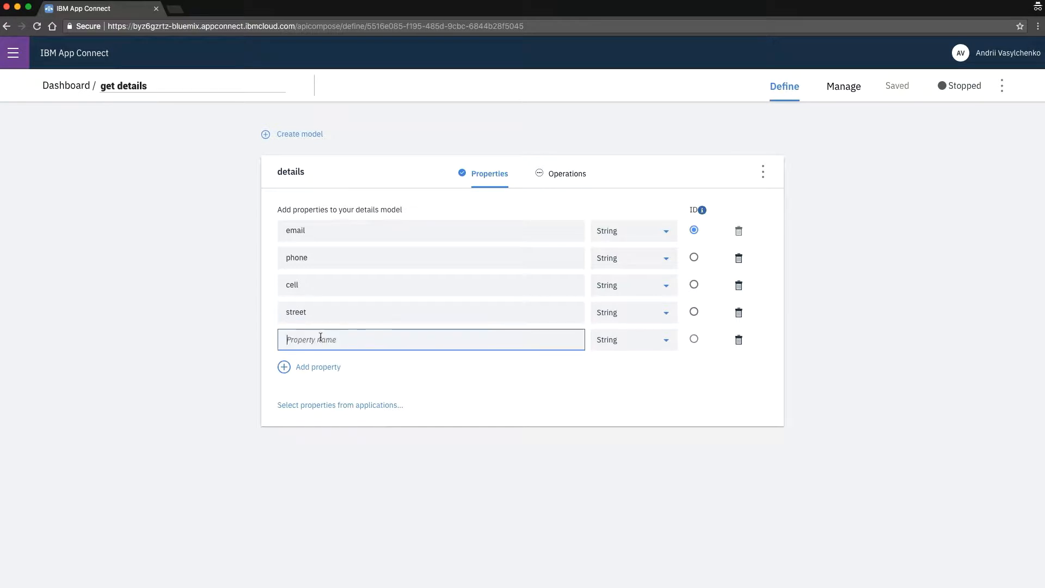
type("city")
left_click(334, 373)
type("state")
left_click(335, 392)
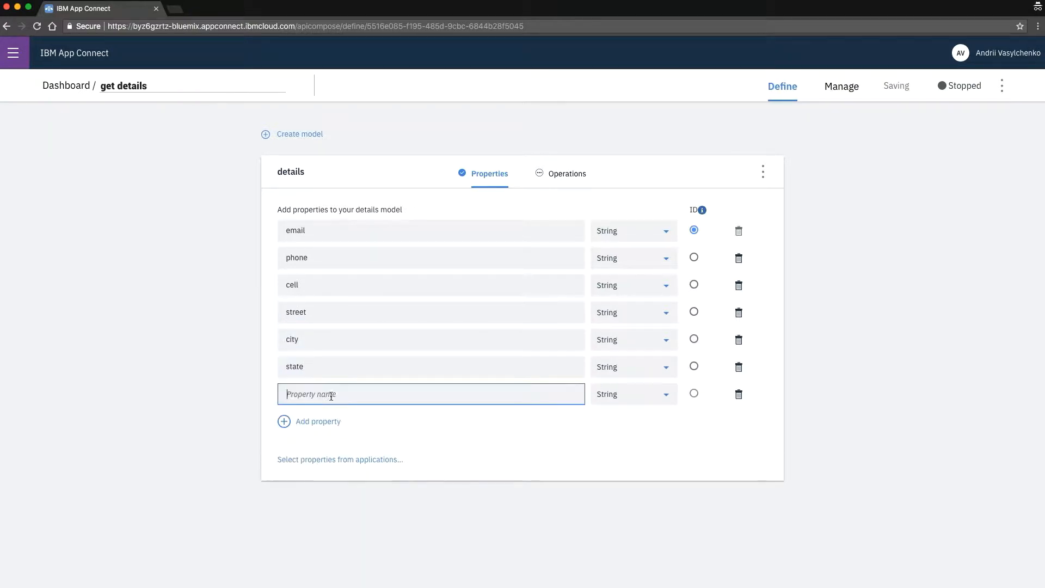
type("country")
left_click(329, 426)
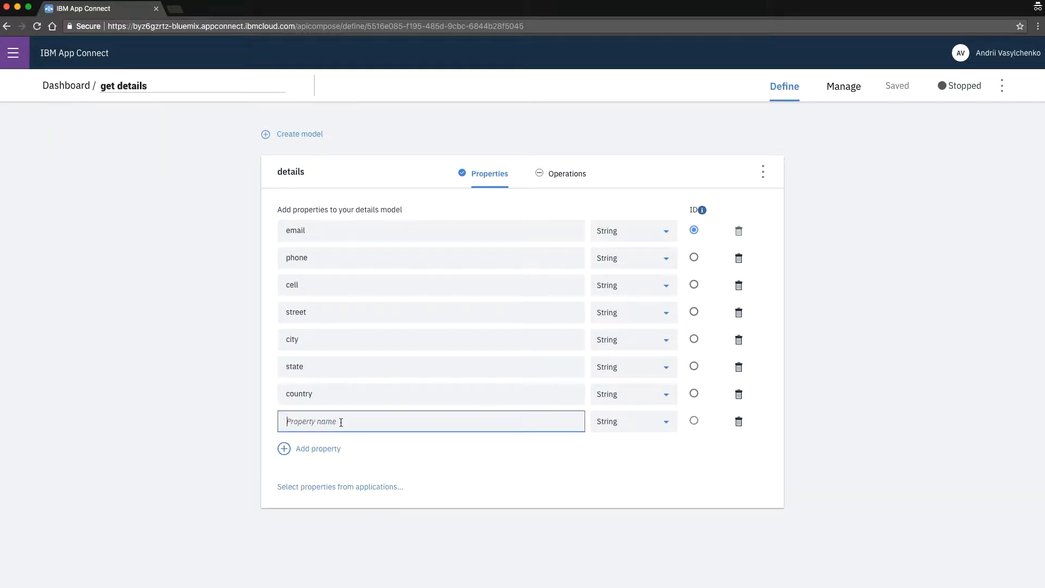
type("postcode")
left_click(658, 423)
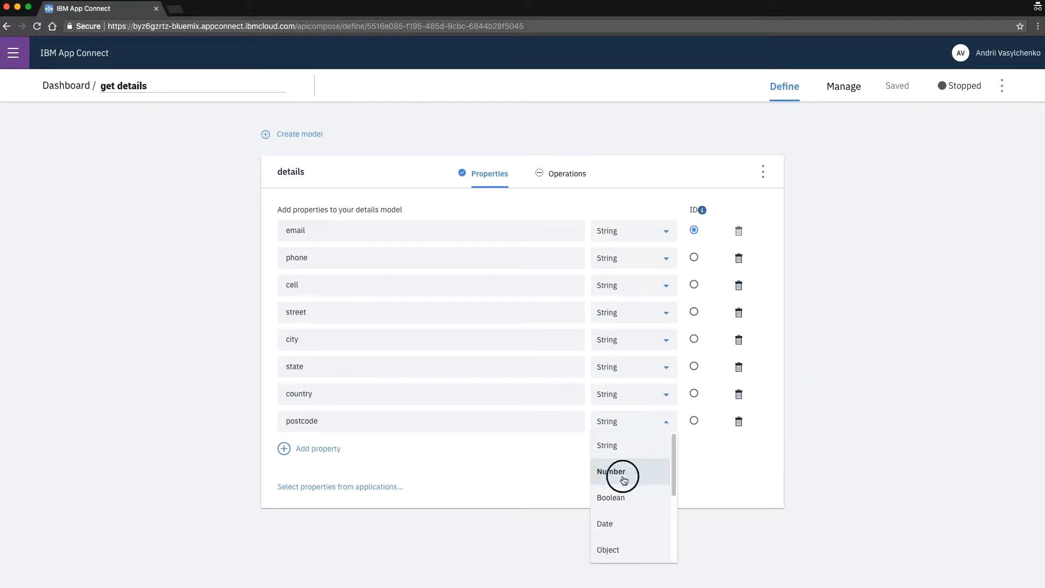
left_click(624, 480)
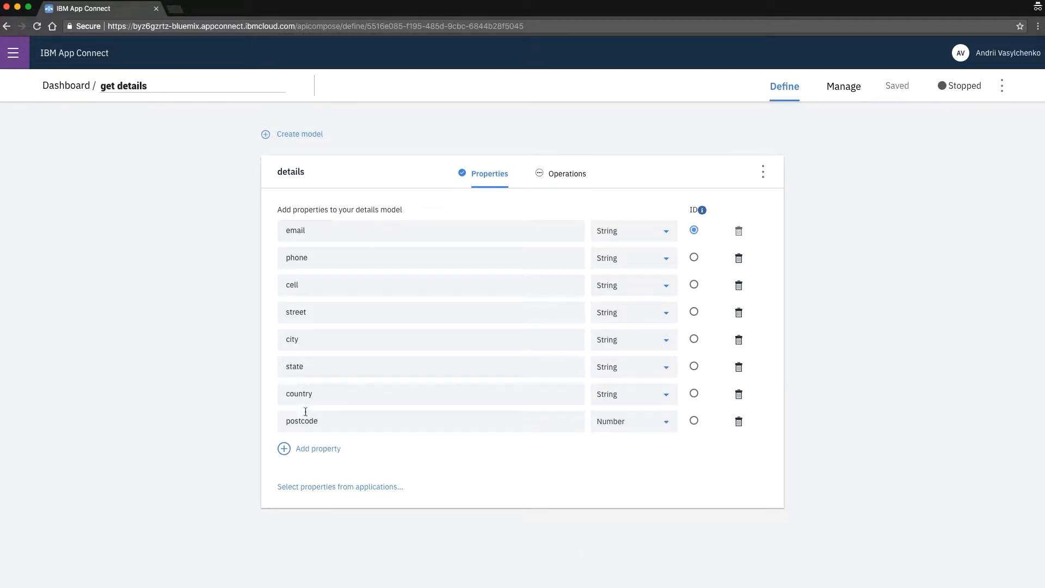
Step: Create a second model named "user" with a single string property called name
left_click(301, 135)
type("user")
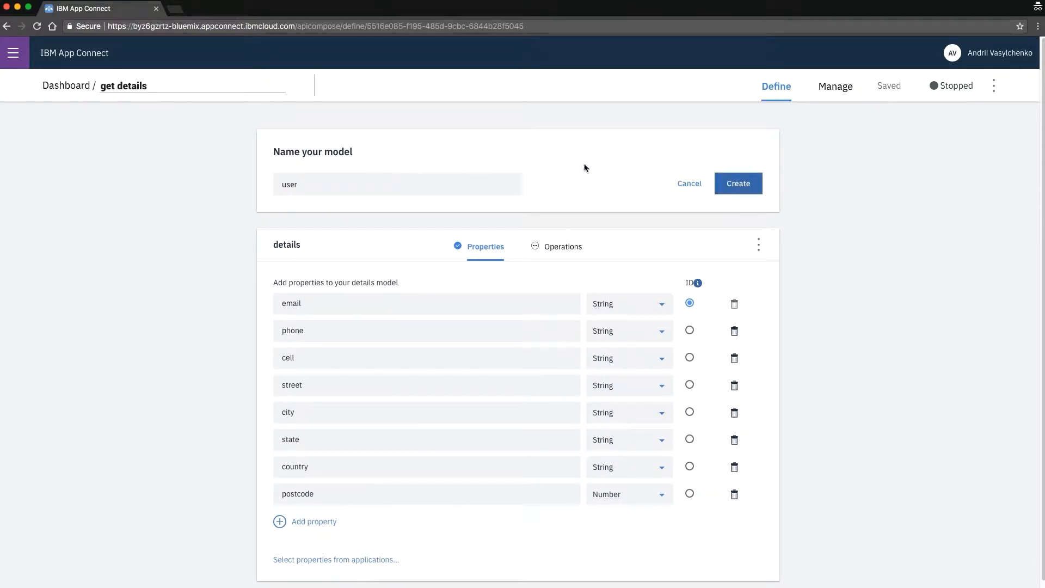
left_click(740, 185)
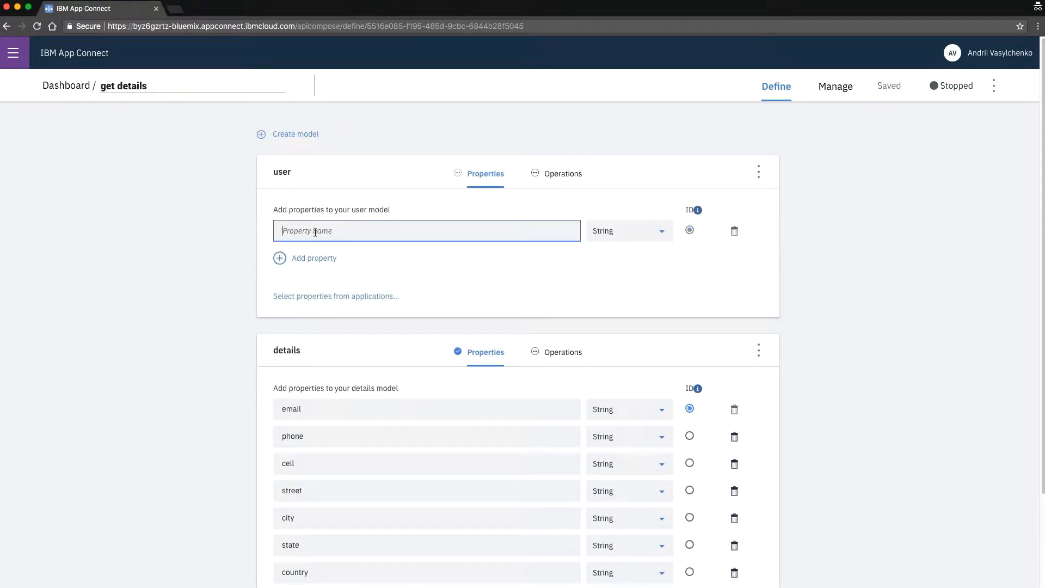
type("name")
Step: Add a custom operation to the details model with display name "get" and description "get details for user"
left_click(562, 352)
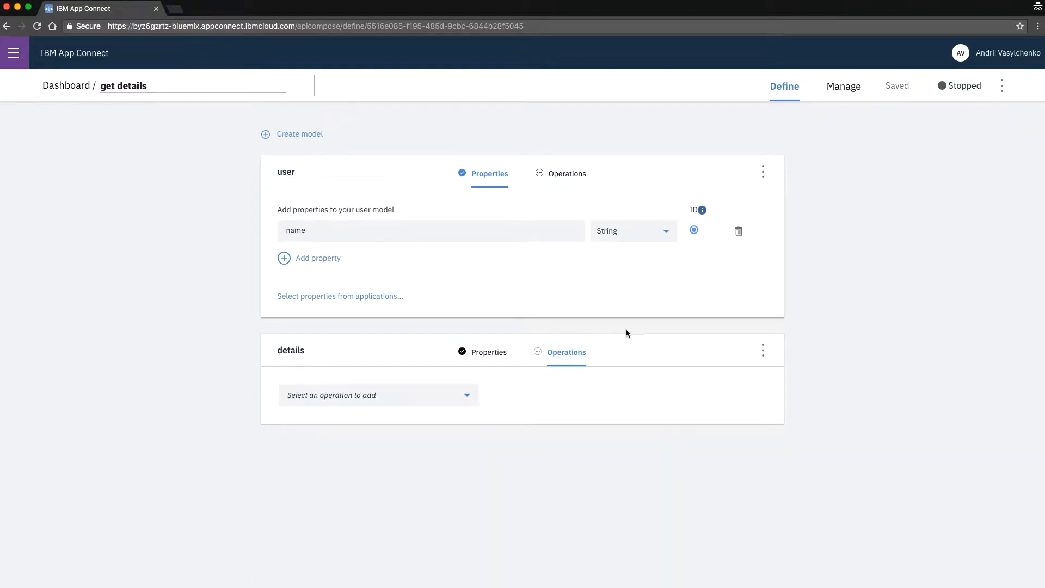
left_click(415, 403)
scroll(419, 489, "down", 2)
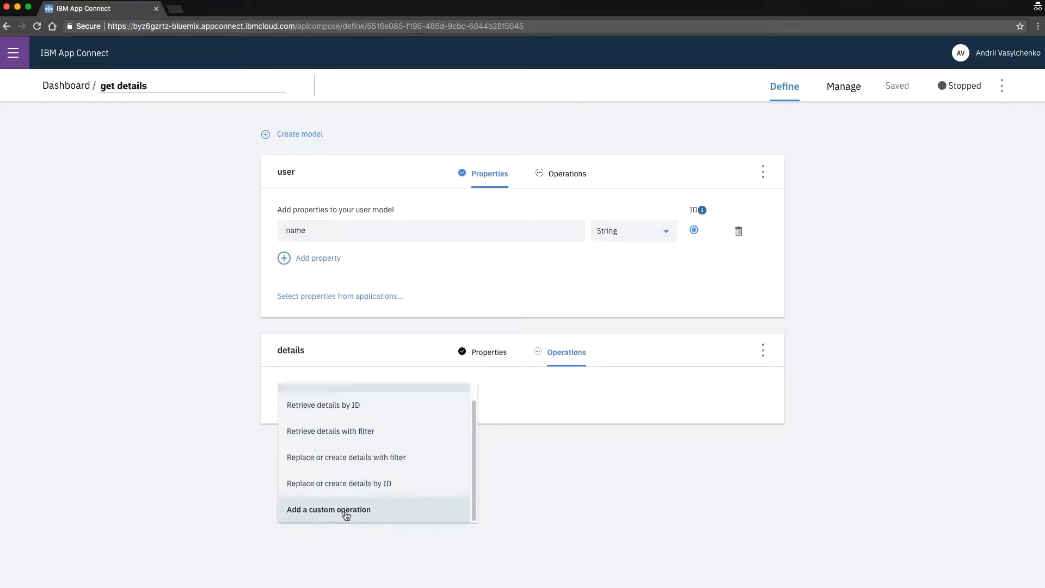
left_click(346, 515)
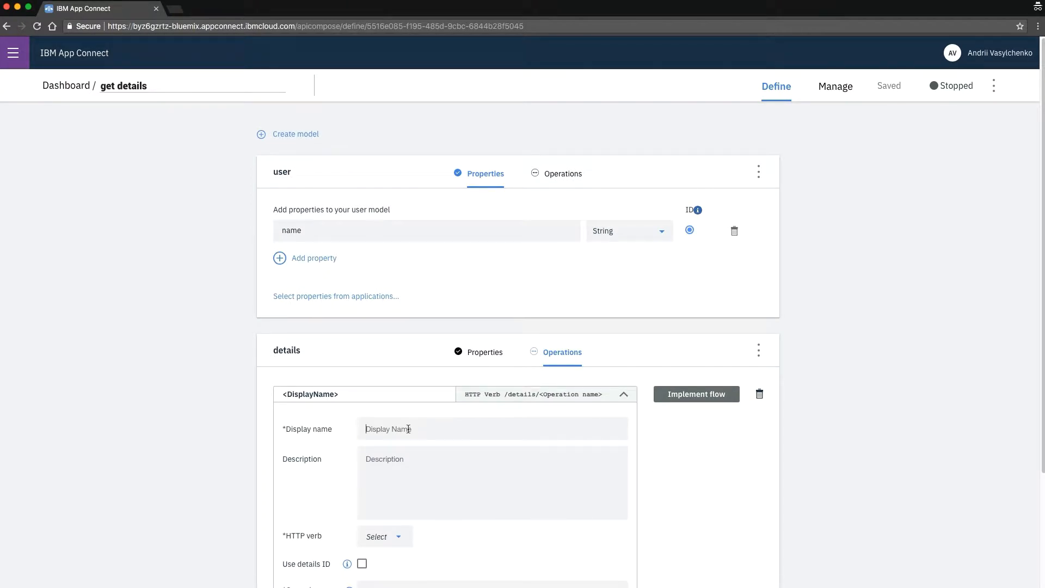
type("get")
left_click(399, 466)
type("get de")
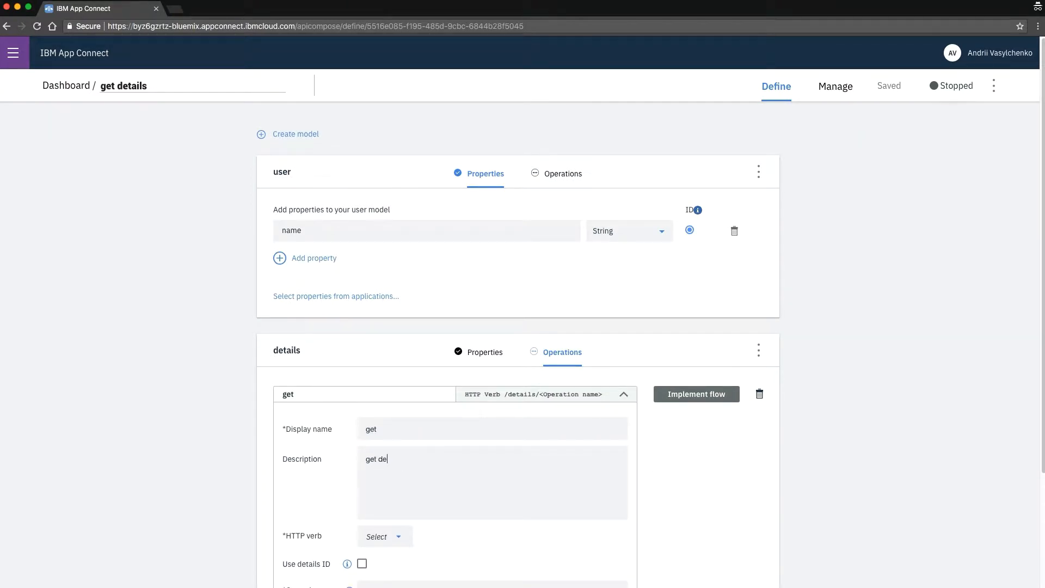
type("tails for user")
Step: Set the custom operation's HTTP verb to POST and its operation name to "get"
scroll(427, 466, "down", 1)
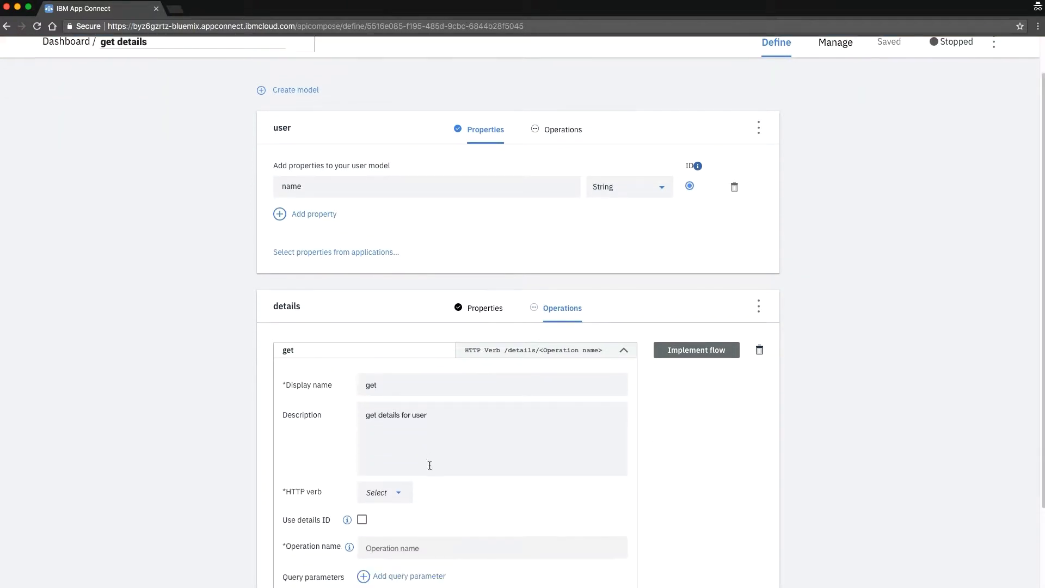
left_click(384, 494)
left_click(389, 512)
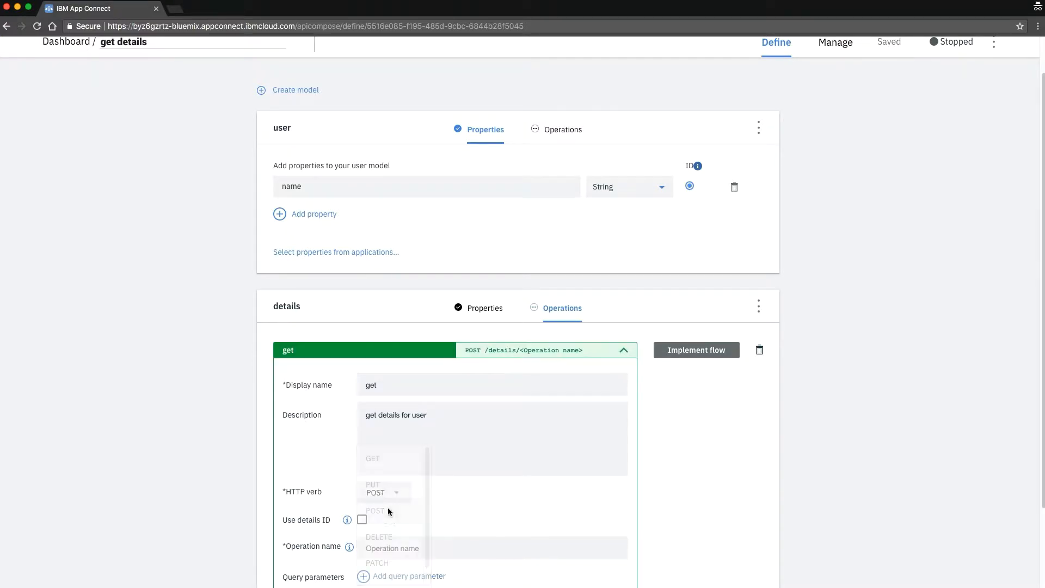
scroll(524, 466, "down", 1)
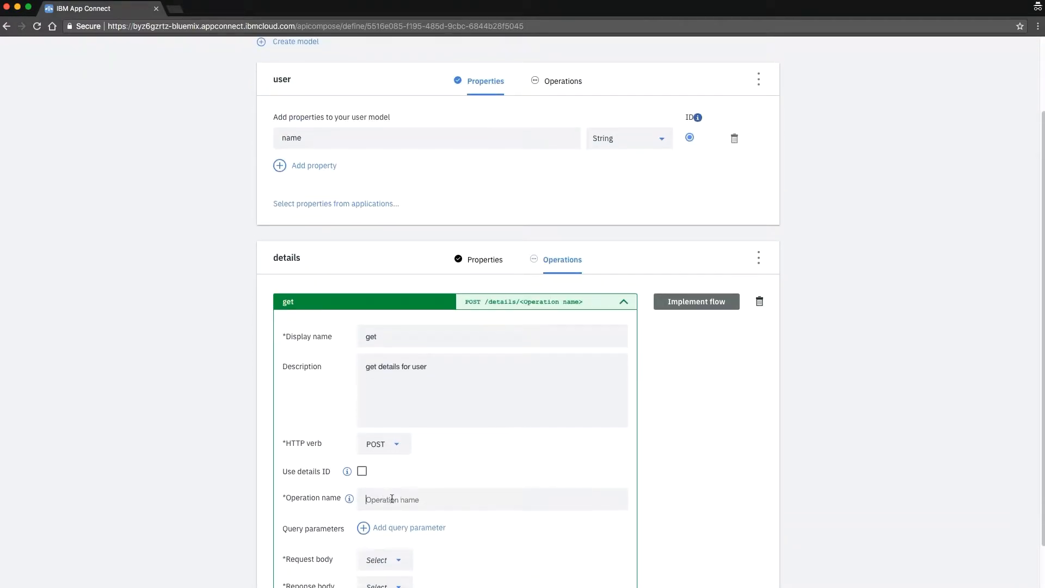
type("get")
Step: Set the custom operation's request body to the user model and its response body to the details model
scroll(406, 523, "down", 1)
left_click(391, 527)
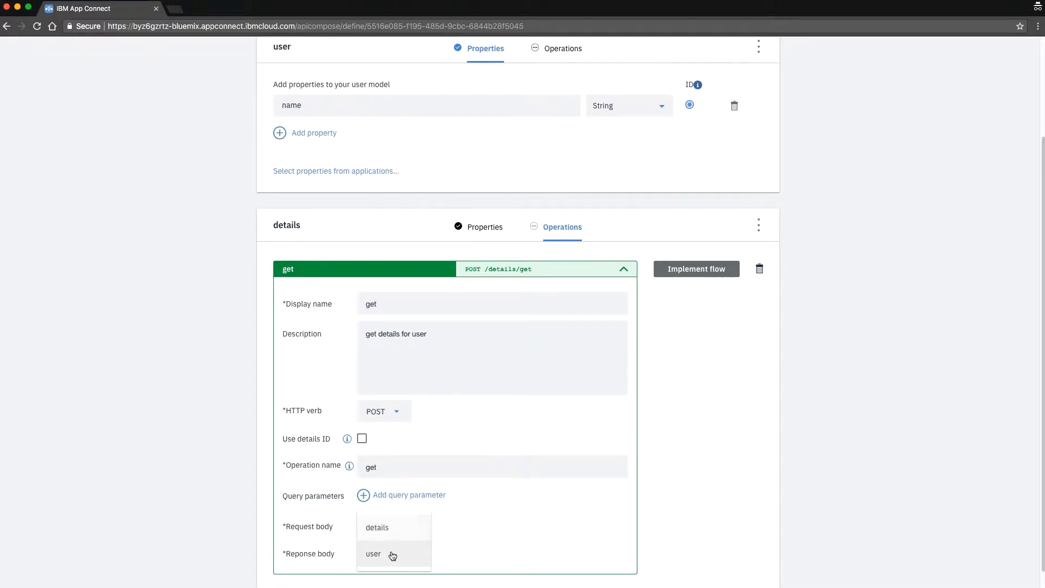
left_click(396, 553)
left_click(401, 553)
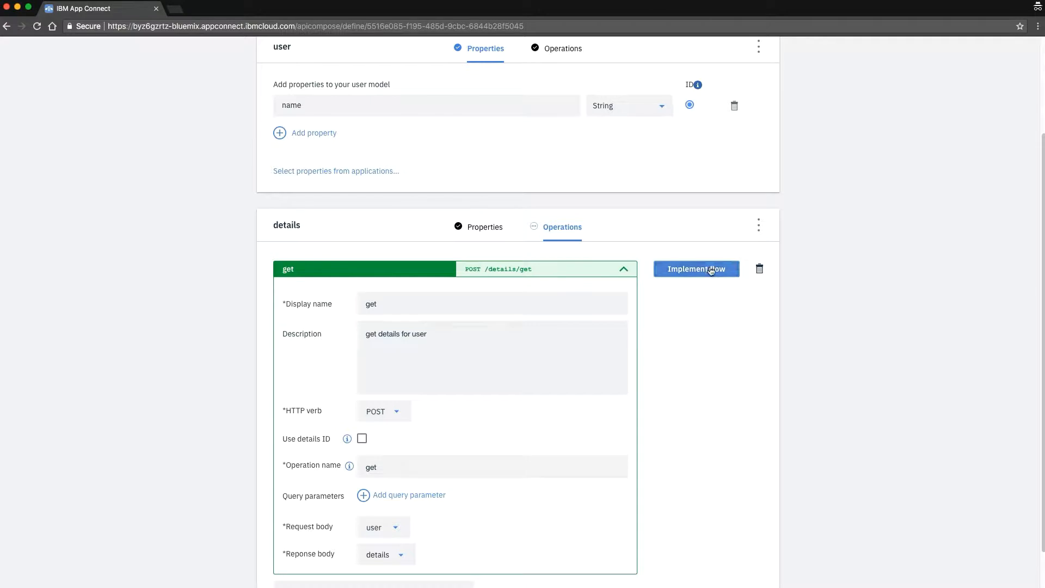
Step: Start implementing the get operation's flow, adding an HTTP Invoke method action between Request and Response and connecting it
left_click(710, 270)
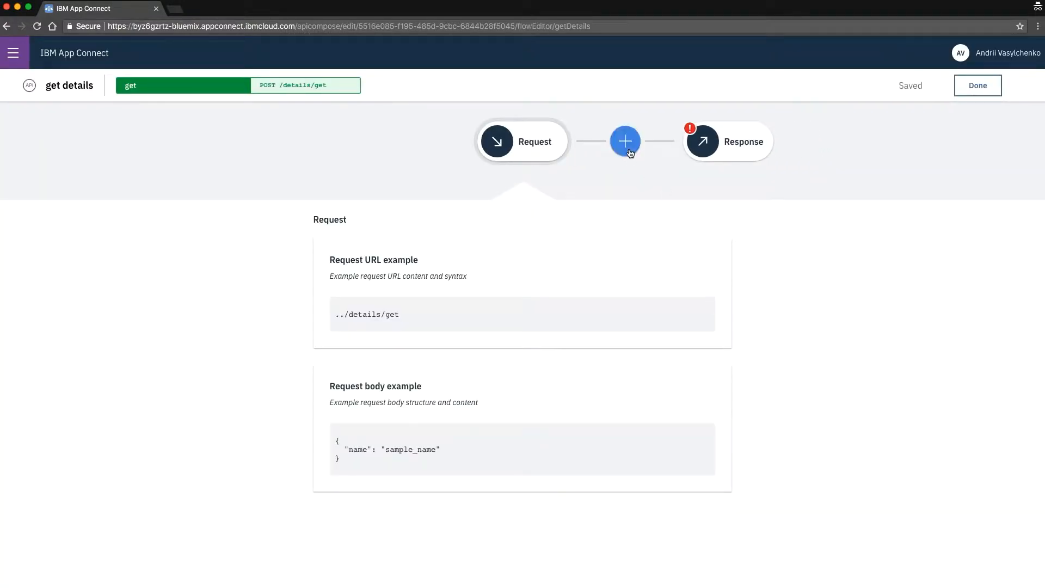
left_click(630, 153)
scroll(555, 368, "down", 3)
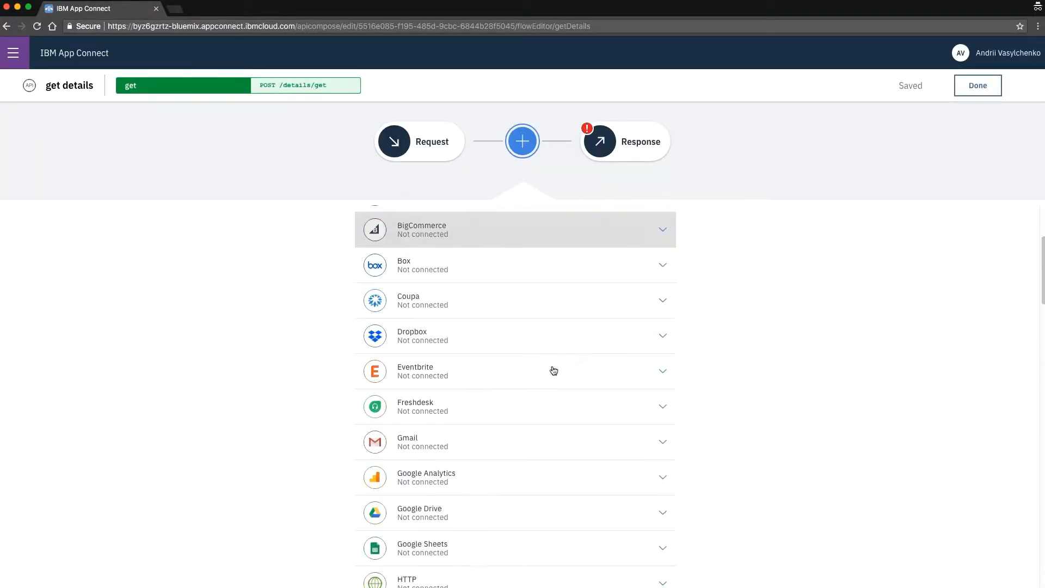
scroll(553, 370, "down", 3)
left_click(491, 434)
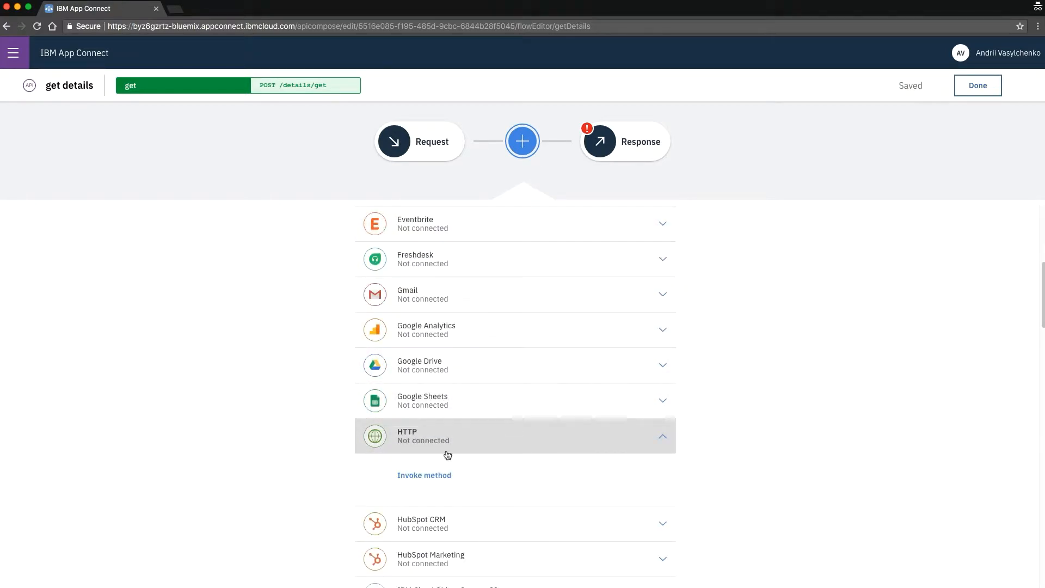
left_click(434, 475)
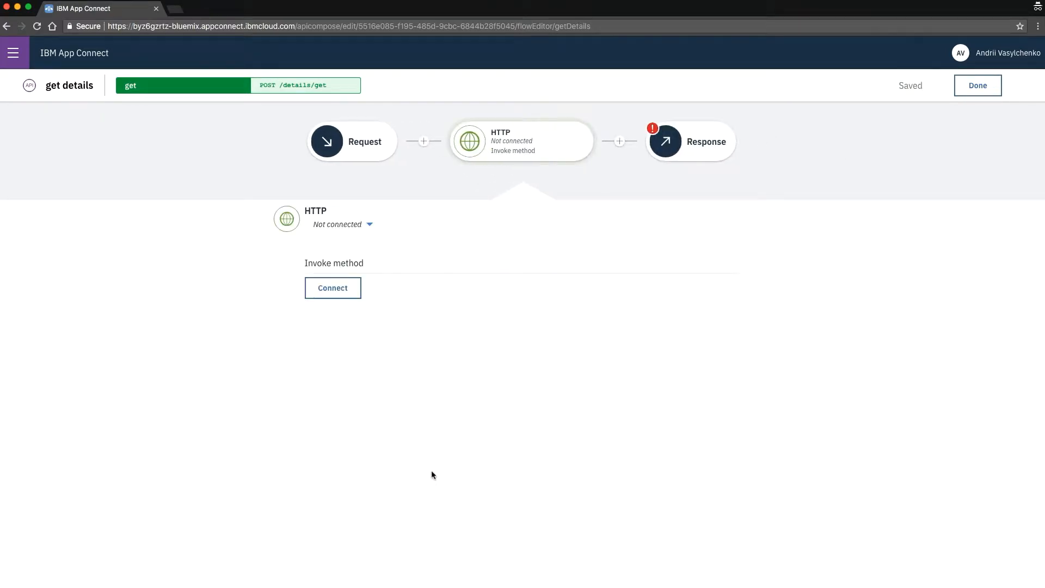
left_click(319, 286)
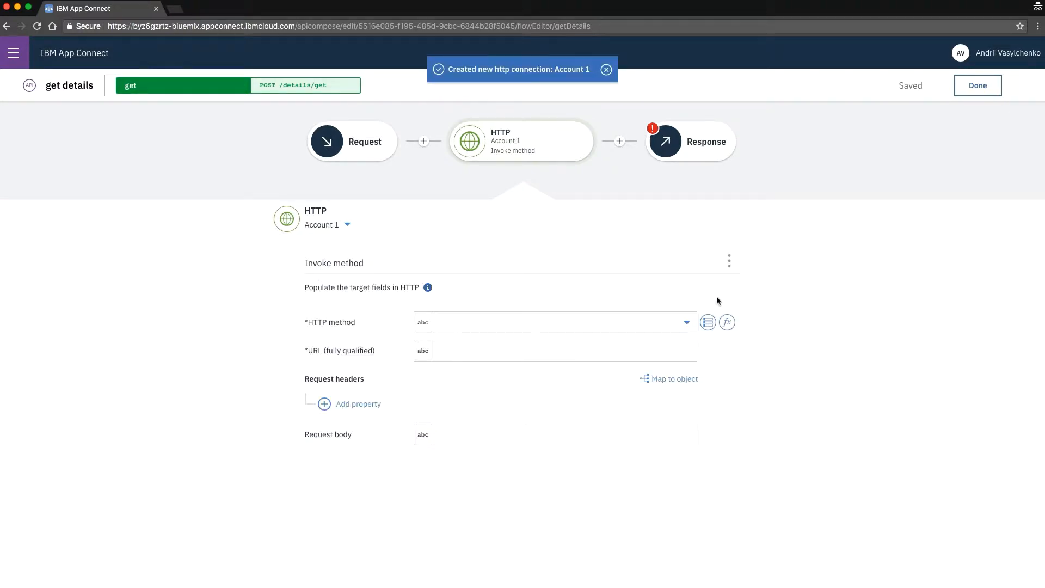
left_click(686, 323)
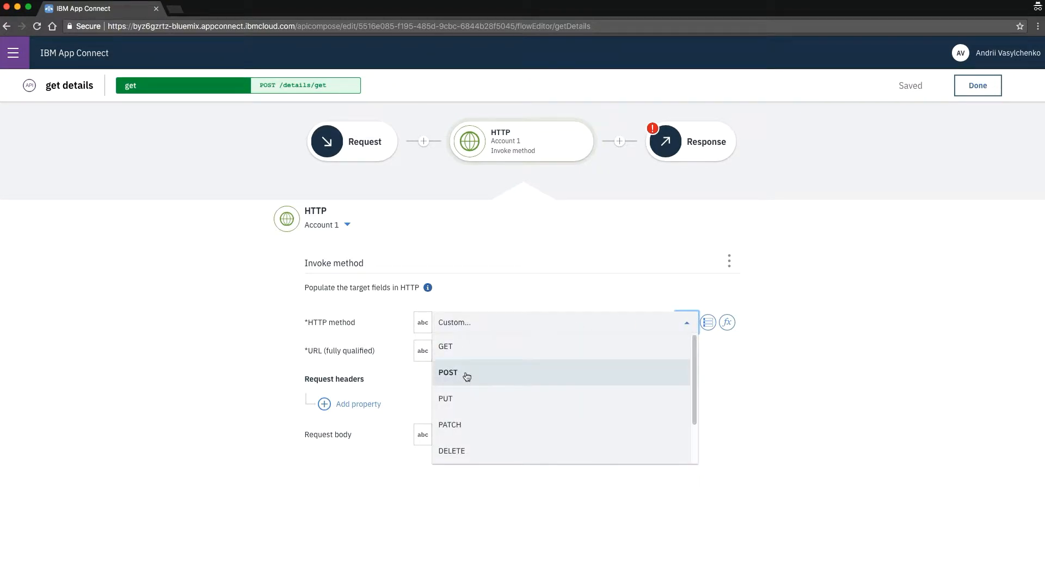
left_click(469, 347)
left_click(648, 350)
type("https://randomuser.me/api/1.1/?results=1&nat=us&exc=name,login,picture,nat,dob,registered,id,gender")
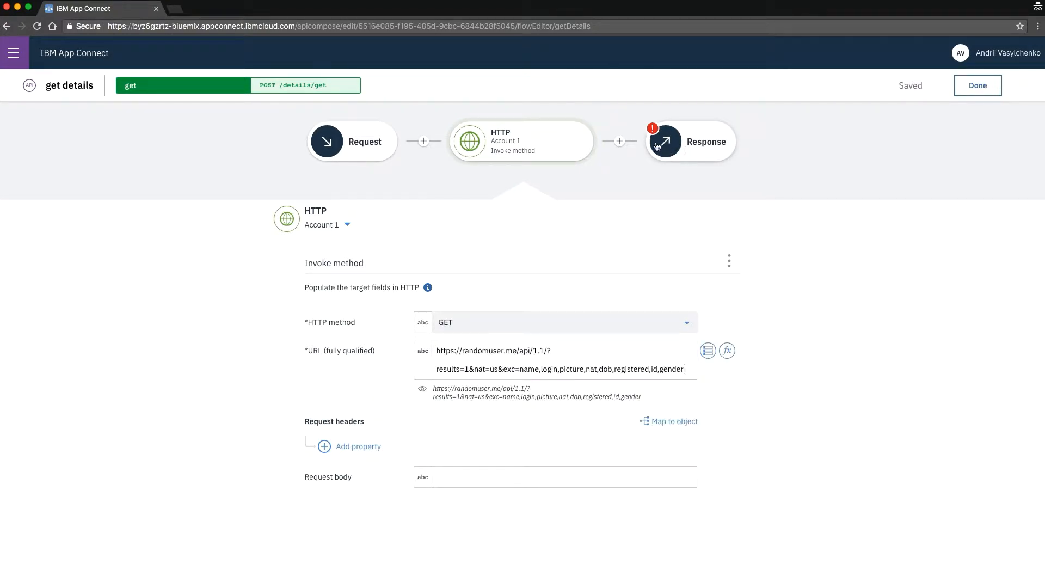
Step: Add a JSON parser after the HTTP action and set its JSON Input to the HTTP Invoke method's Response body
left_click(619, 141)
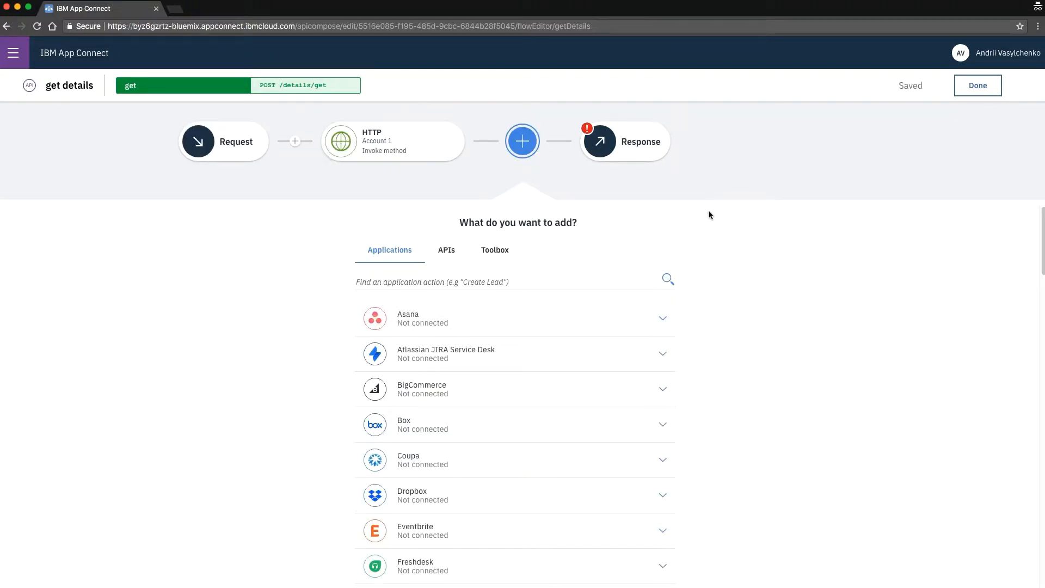
left_click(500, 251)
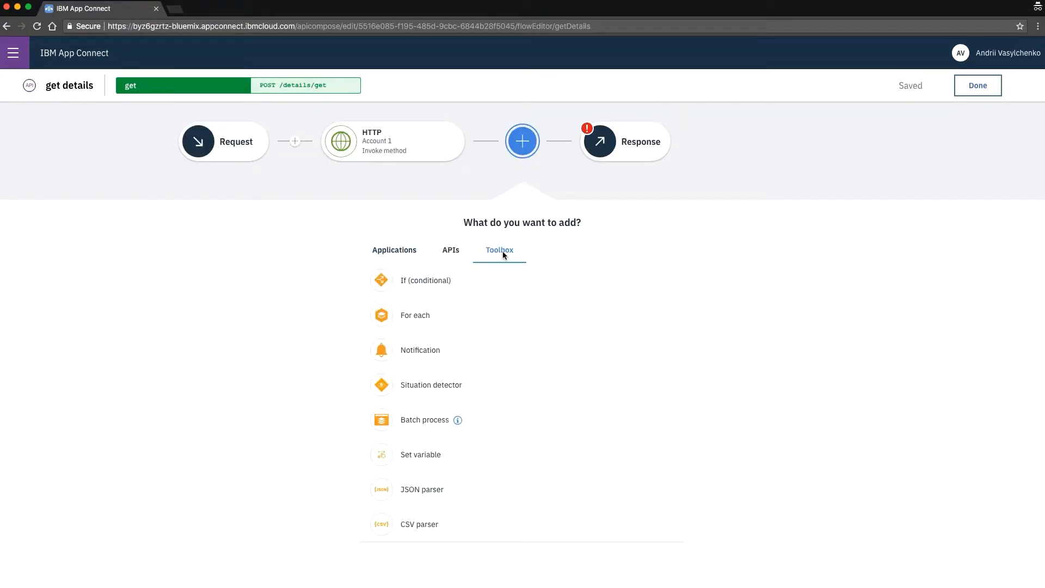
left_click(403, 489)
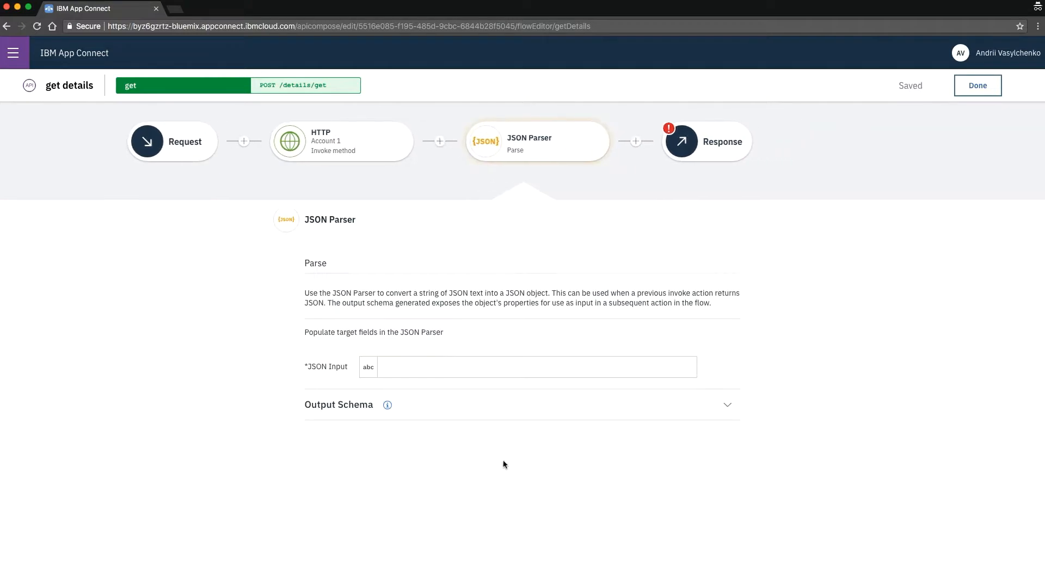
left_click(411, 367)
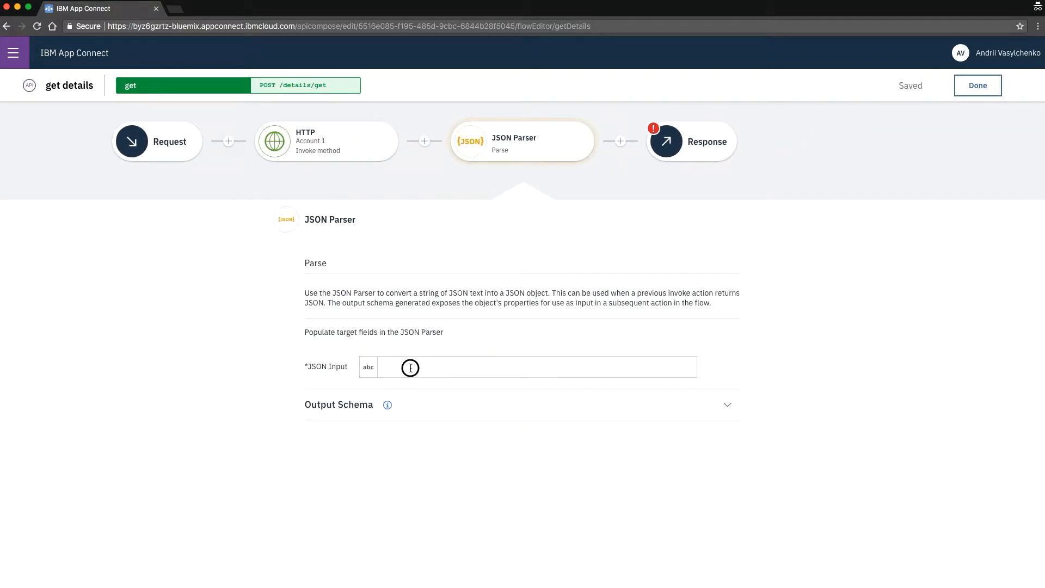
left_click(708, 367)
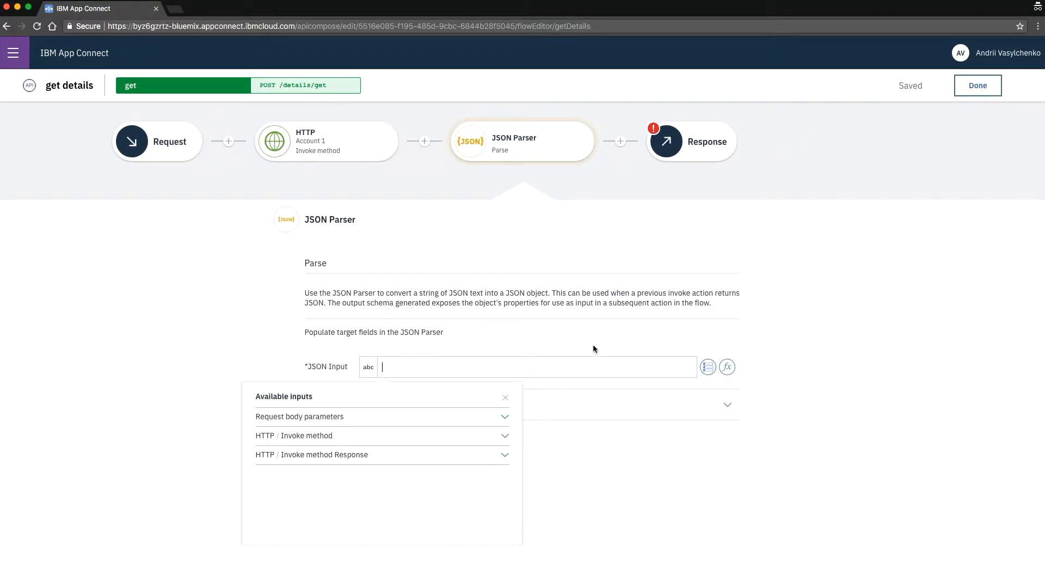
left_click(337, 441)
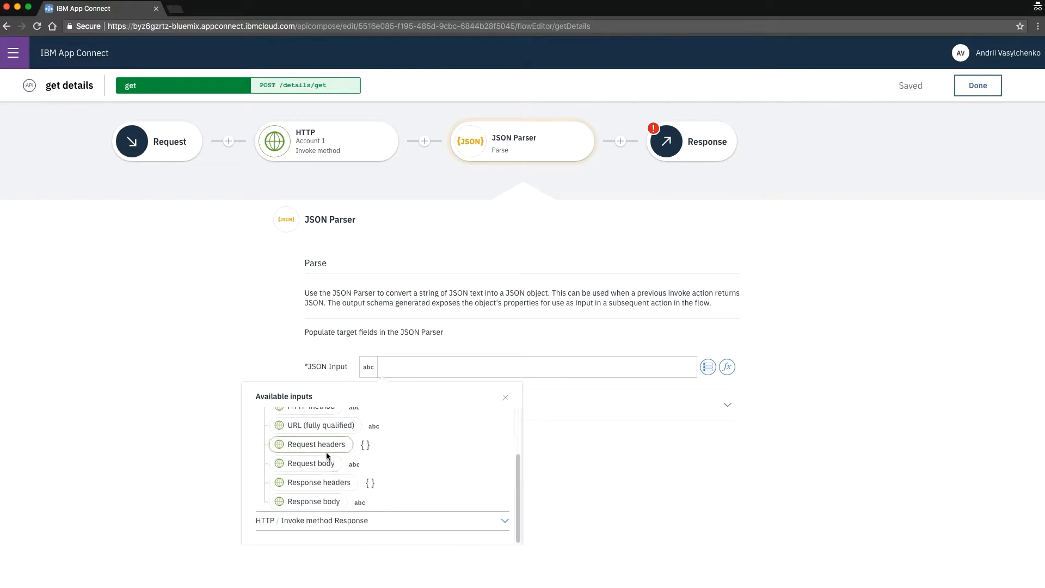
left_click(334, 502)
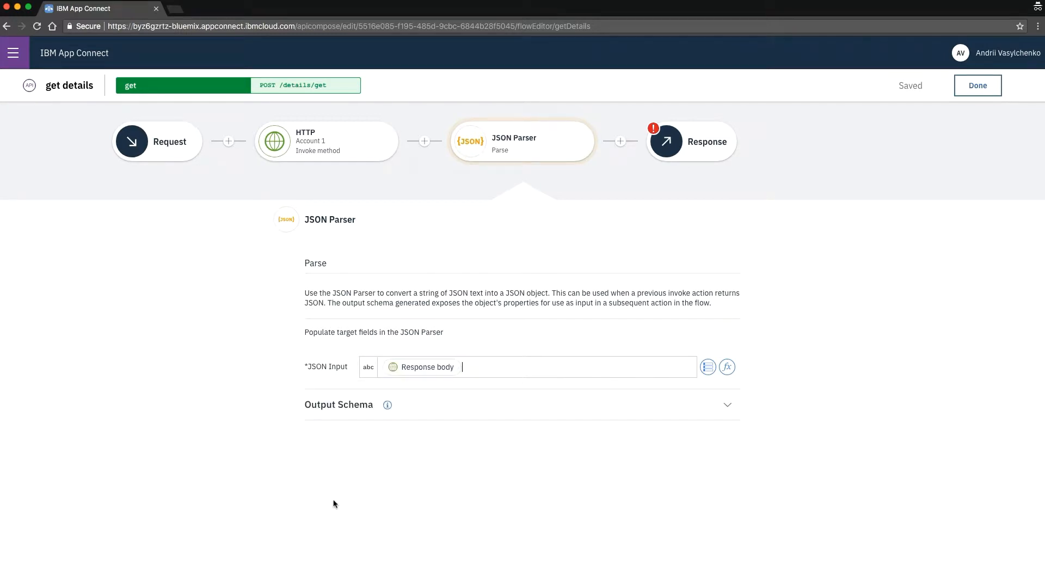
left_click(728, 403)
scroll(446, 435, "down", 2)
left_click(434, 414)
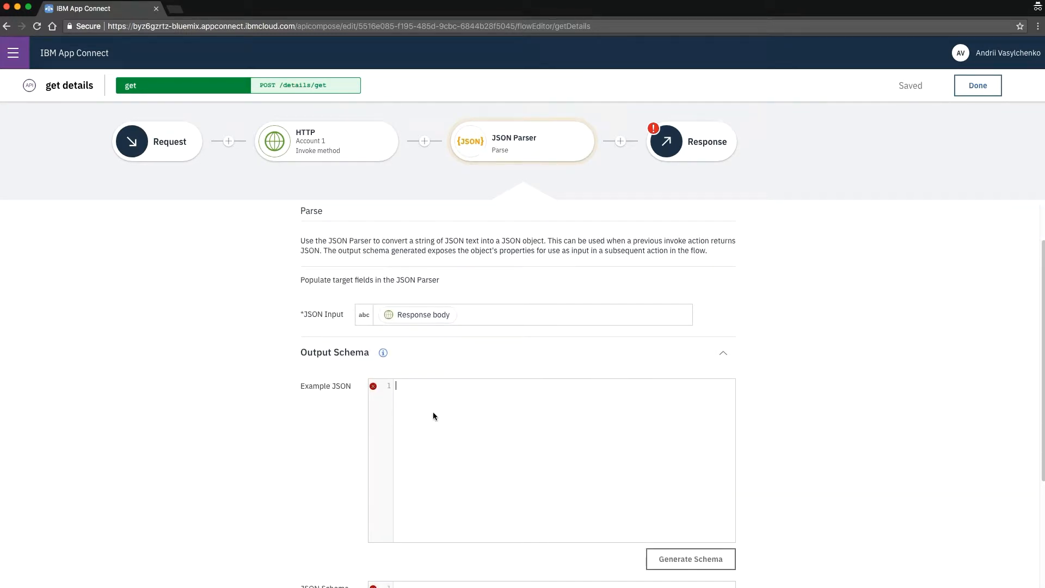
Step: Copy the HTTP action's URL, load it in a new browser tab, and copy the returned JSON response
left_click(327, 142)
triple_click(585, 350)
key("super+c")
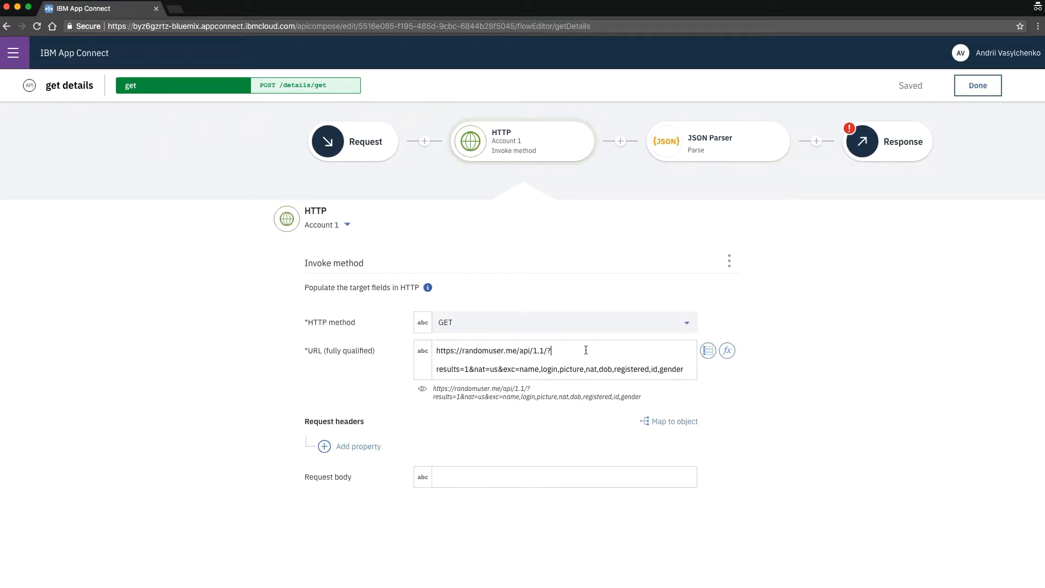
left_click(185, 8)
key("super+v")
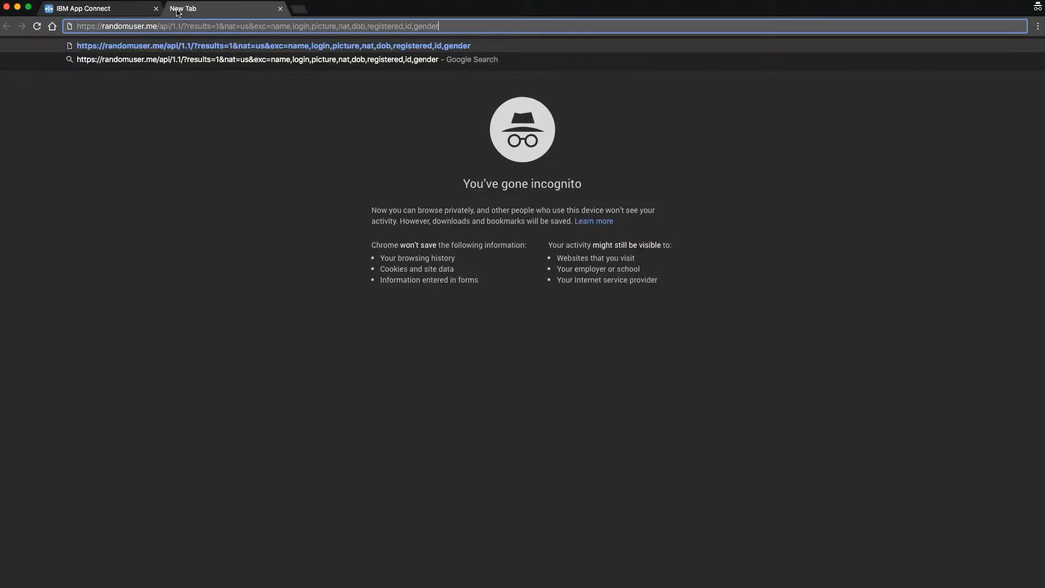
key("Return")
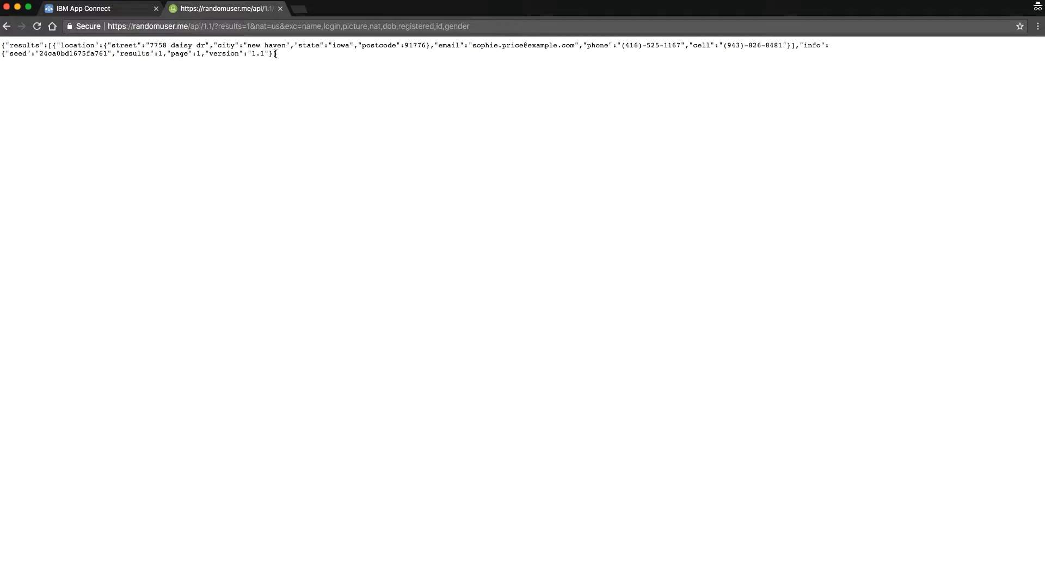
left_click_drag(275, 53, 4, 45)
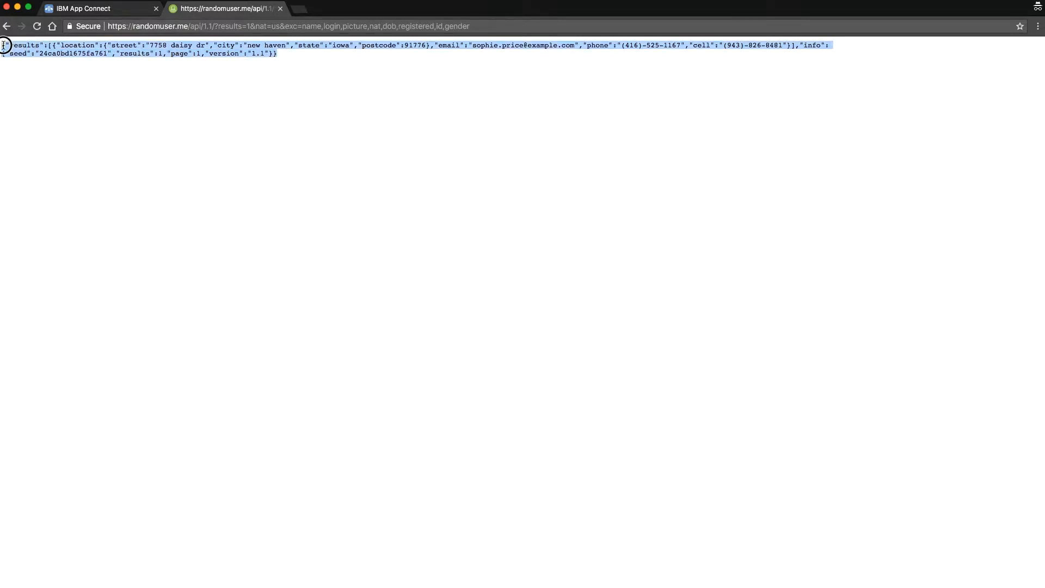
left_click(280, 8)
Step: Paste the copied response as the JSON Parser's example JSON and generate the output schema from it
left_click(700, 146)
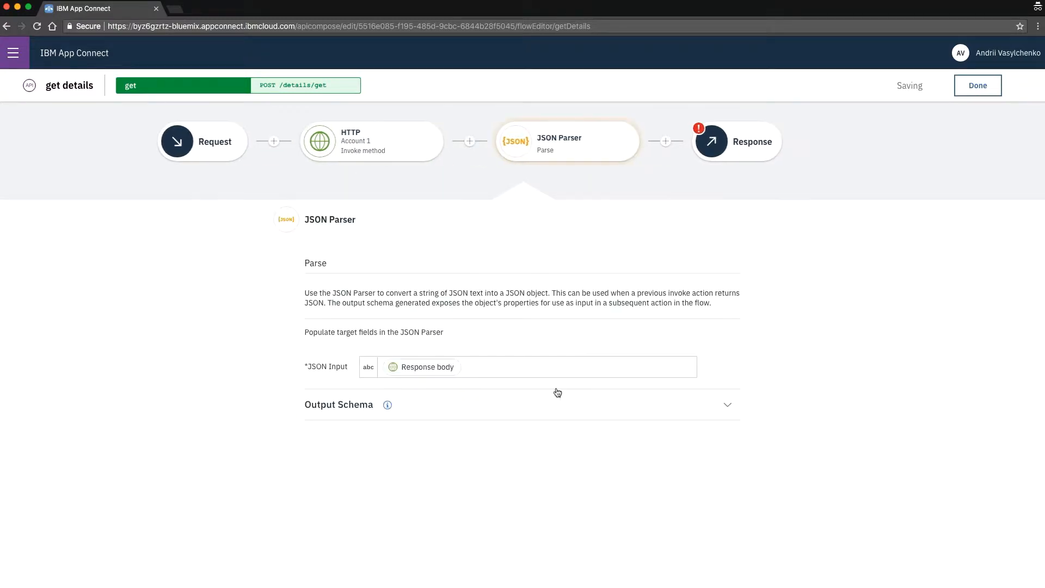
left_click(725, 405)
left_click(537, 456)
key("super+v")
scroll(719, 440, "down", 5)
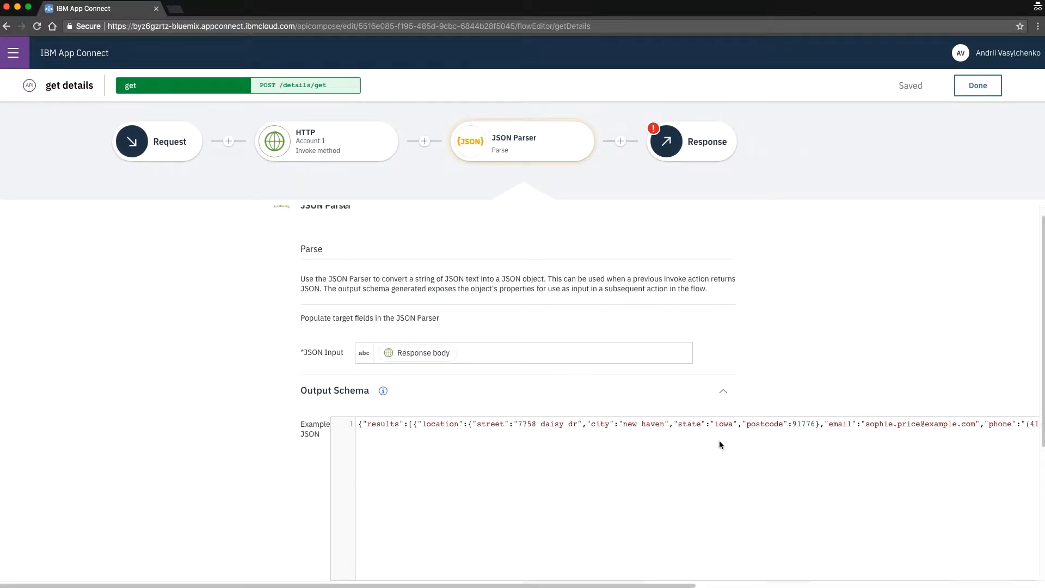
left_click(702, 418)
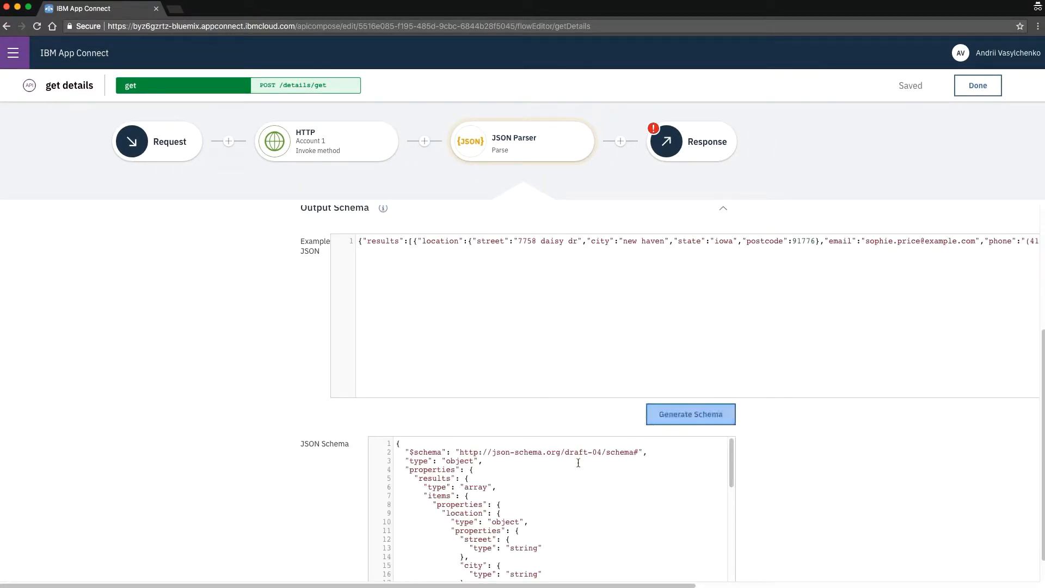
scroll(472, 502, "down", 2)
scroll(514, 515, "down", 5)
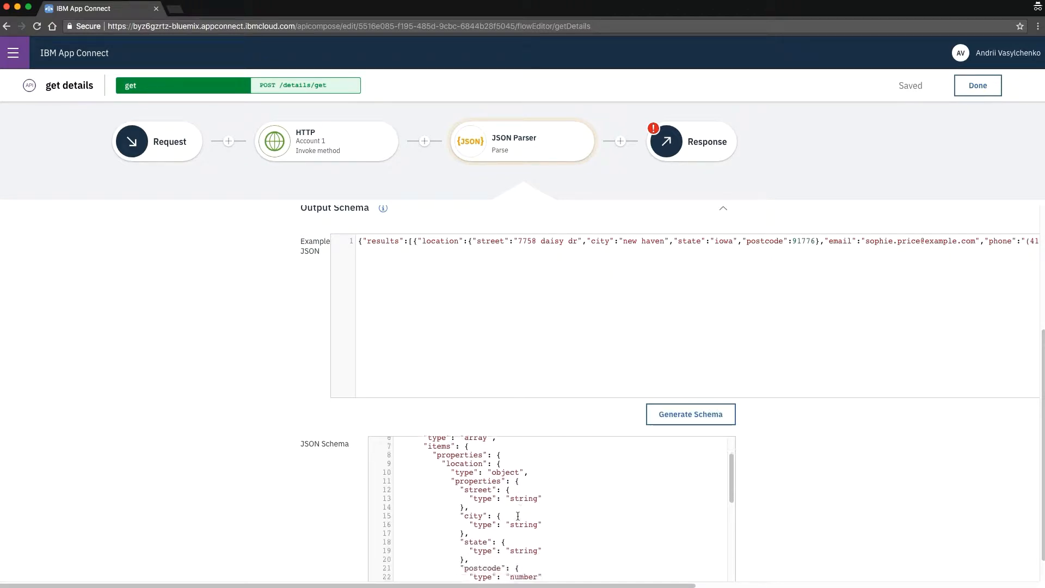
scroll(517, 516, "down", 7)
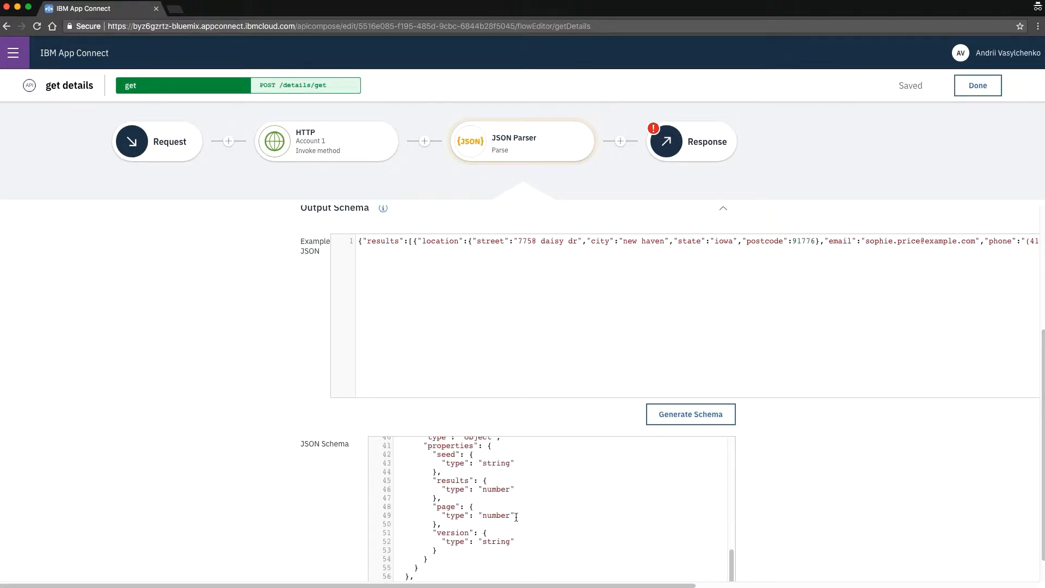
scroll(789, 485, "down", 1)
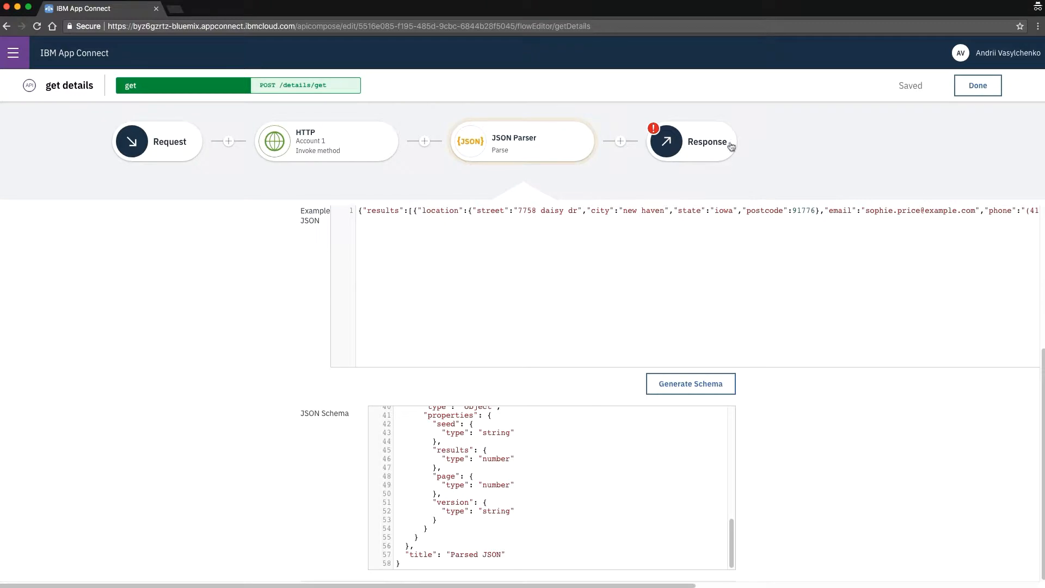
Step: Map the Response body's email field to the email value from the JSON Parser's results
left_click(695, 147)
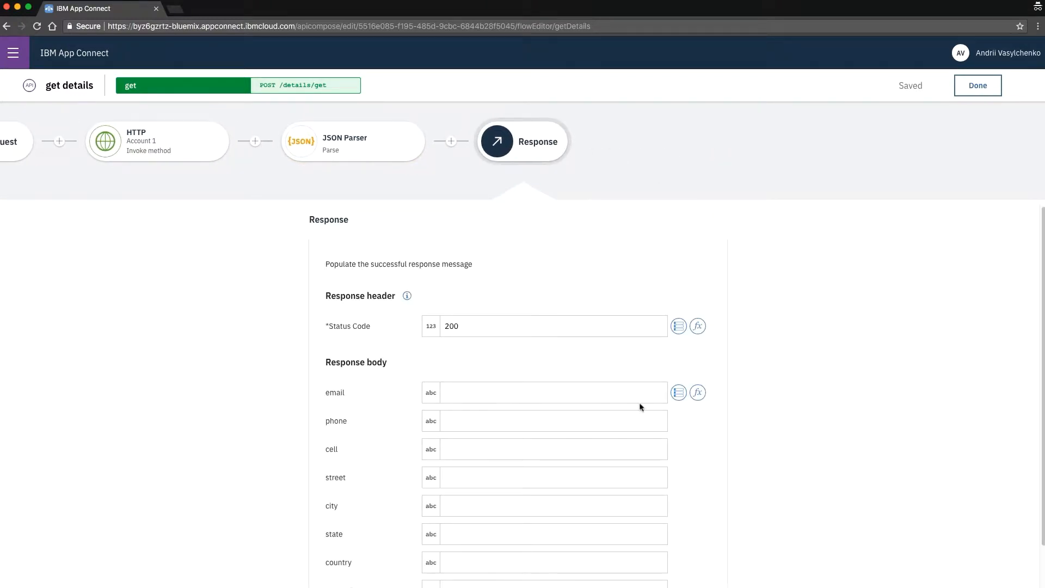
left_click(676, 395)
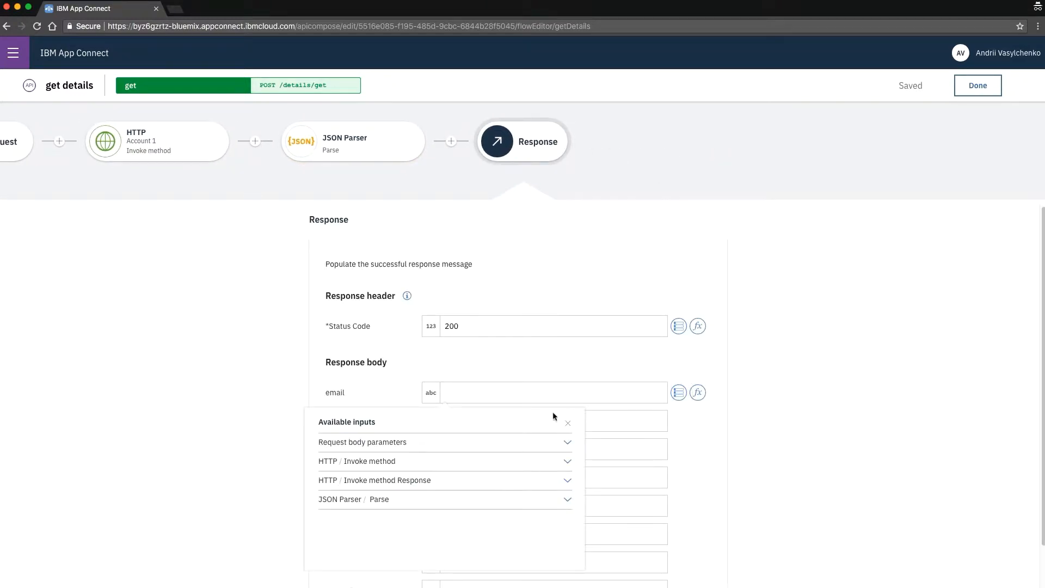
left_click(372, 500)
scroll(348, 517, "down", 2)
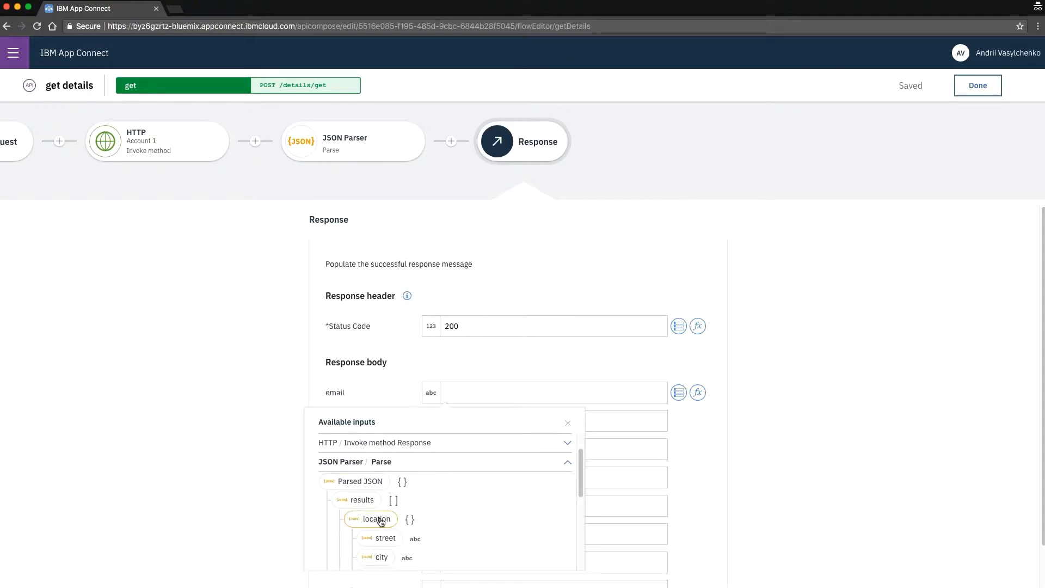
scroll(397, 528, "down", 2)
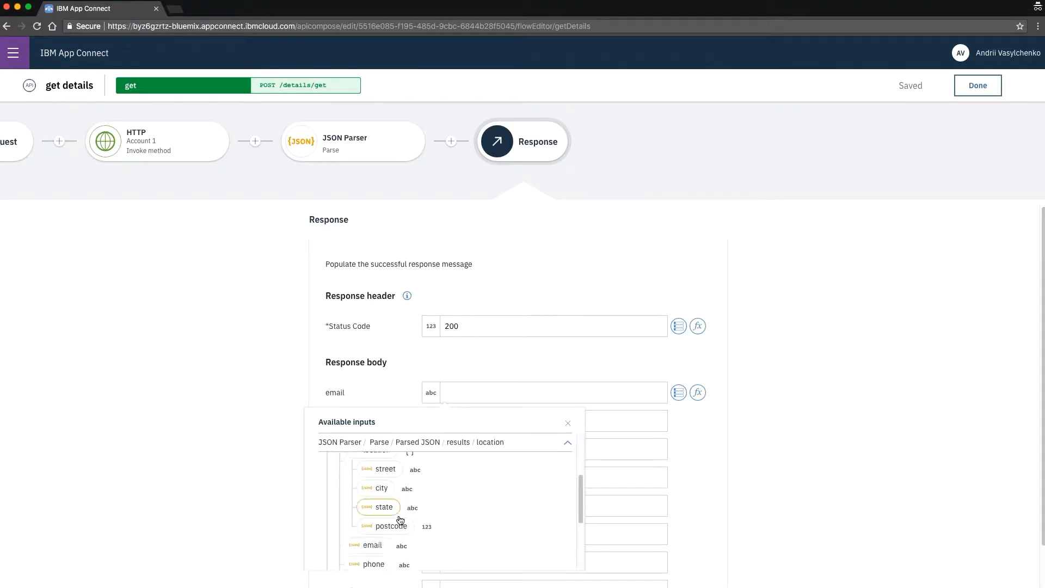
left_click(375, 541)
Step: Map the Response body's phone and cell fields to the matching phone and cell values from the parsed JSON
left_click(459, 439)
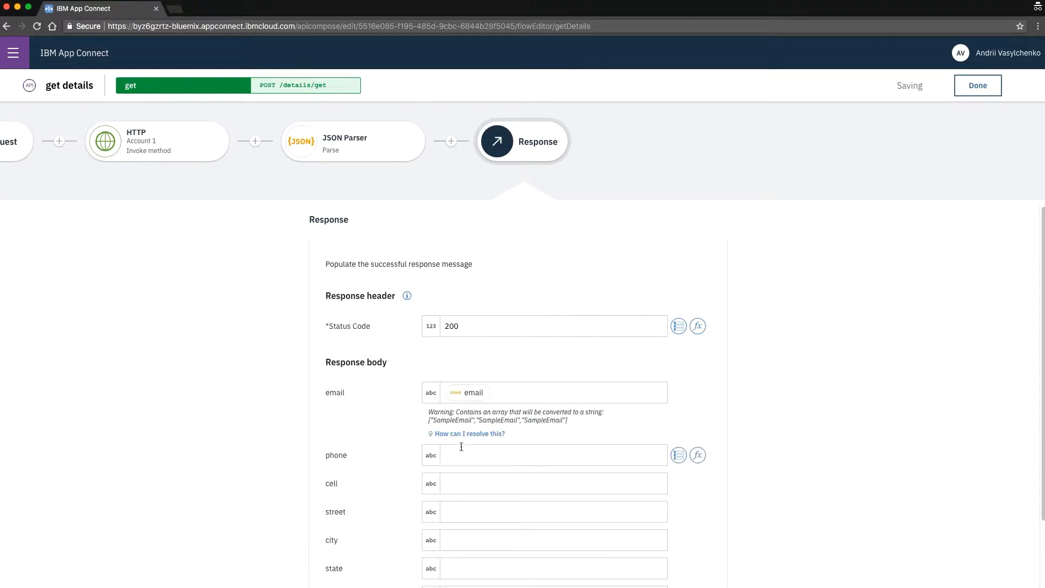
type("phone")
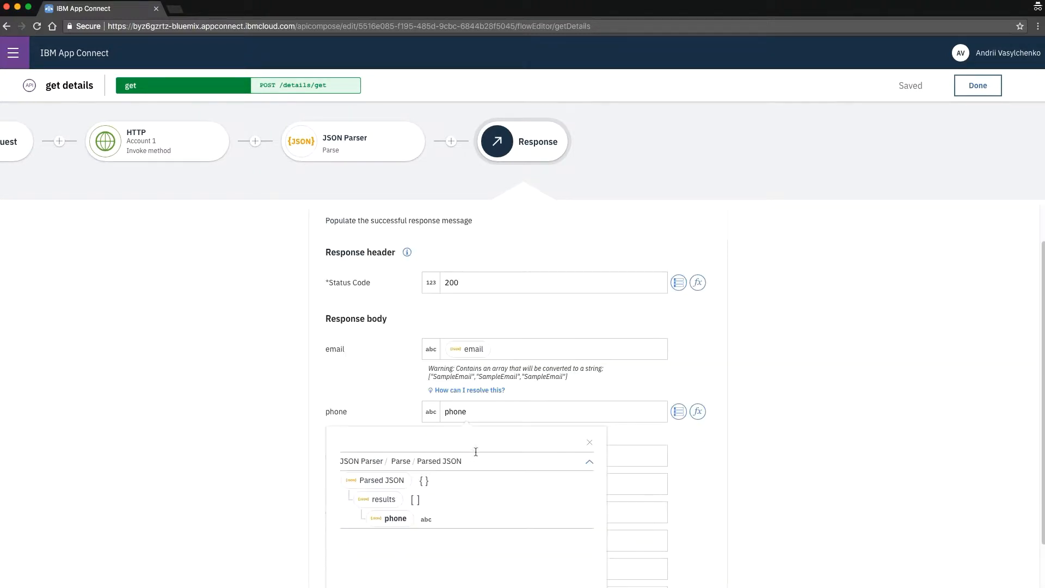
left_click(395, 518)
left_click(448, 464)
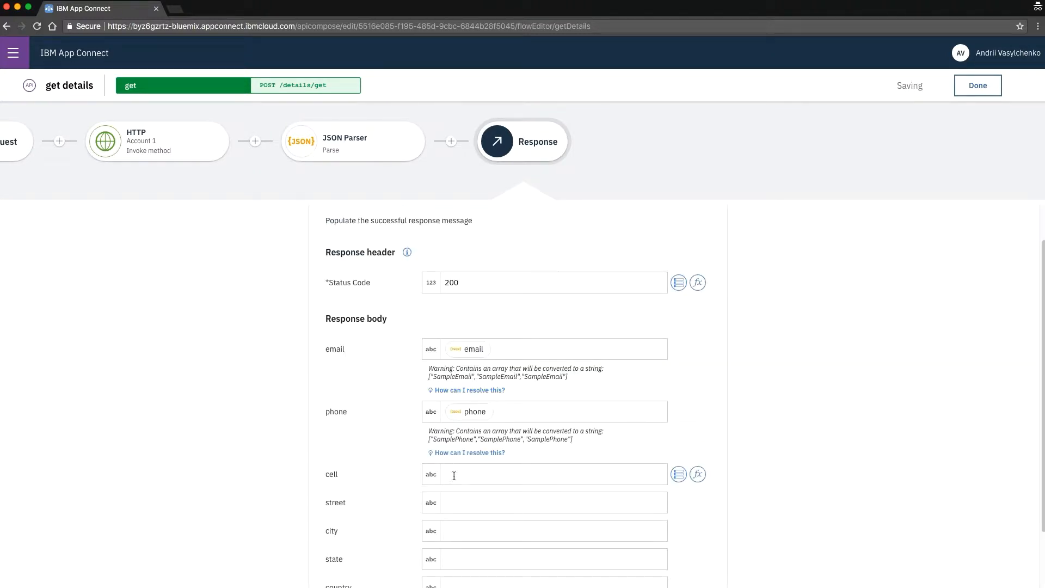
type("cell")
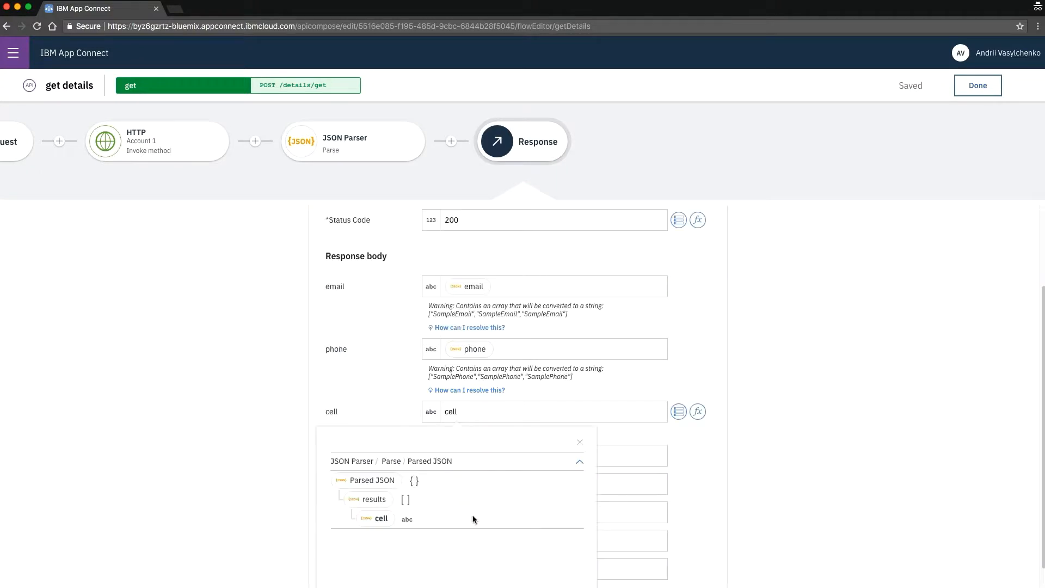
left_click(388, 517)
Step: Map the Response body's street and city fields to the parsed JSON's location street and city values
left_click(463, 457)
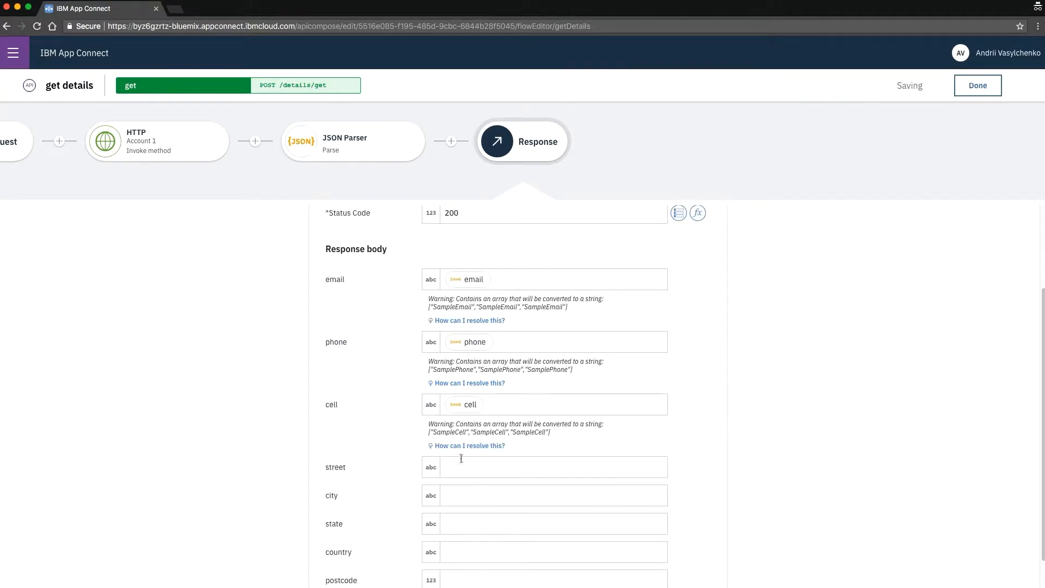
type("street")
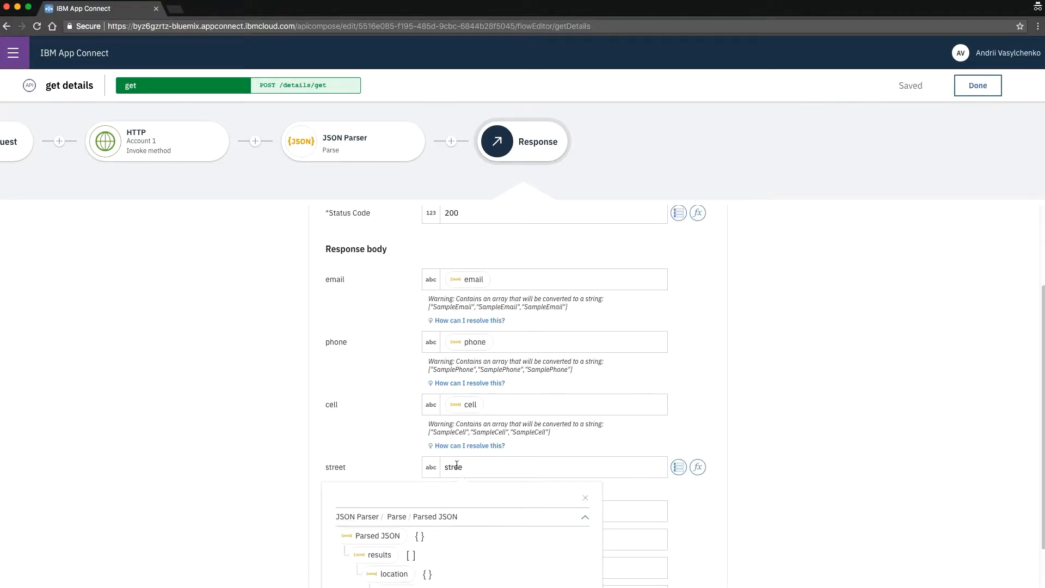
left_click(407, 533)
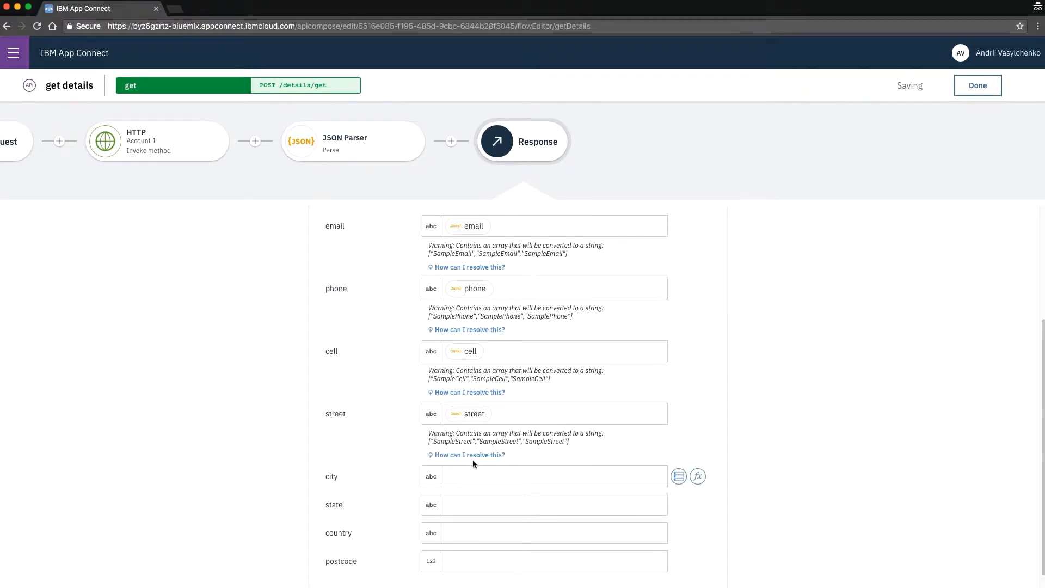
left_click(473, 460)
type("city")
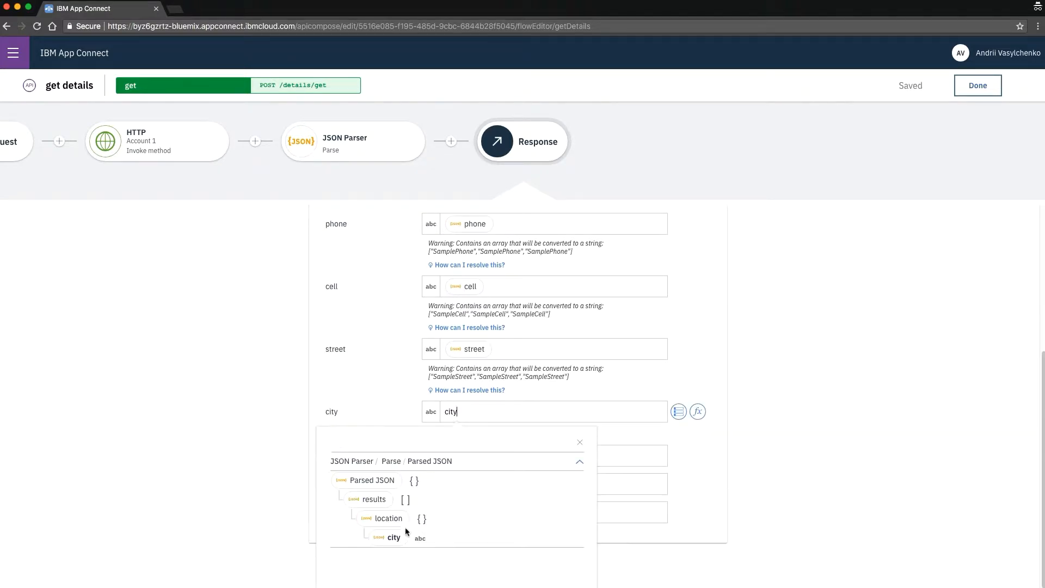
left_click(392, 537)
Step: Map the Response body's state and postcode fields to the parsed JSON's location state and postcode values
left_click(457, 491)
type("sta")
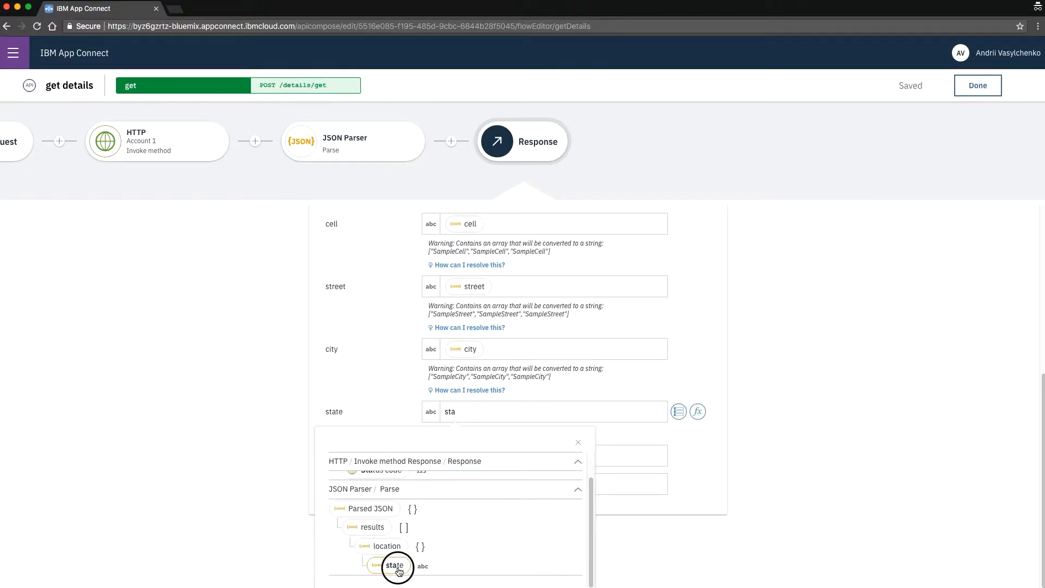
left_click(397, 566)
left_click(461, 544)
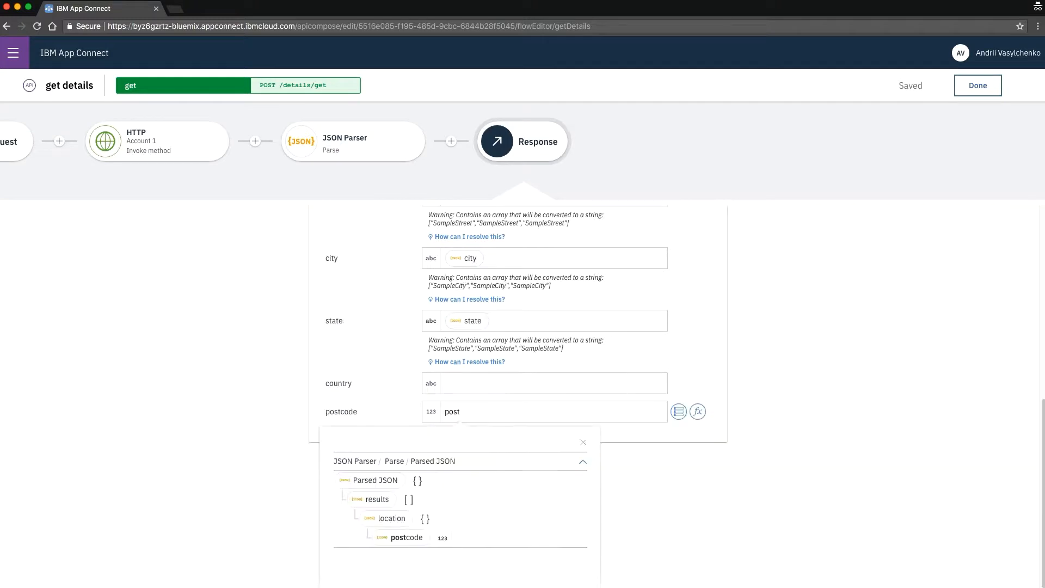
left_click(465, 537)
Step: Set the Response body's country field to USA and finish editing the flow
left_click(464, 467)
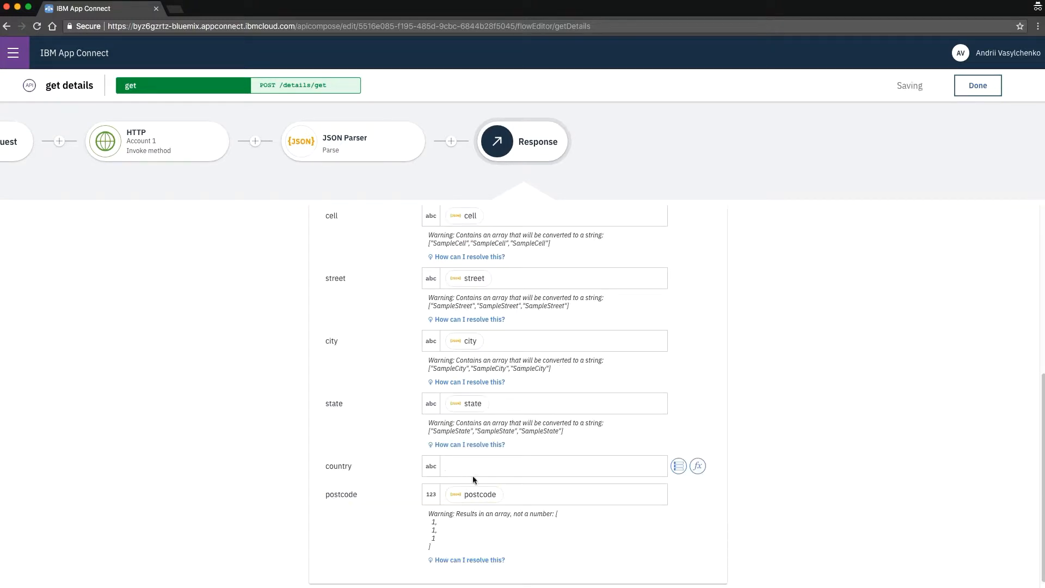
type("USA")
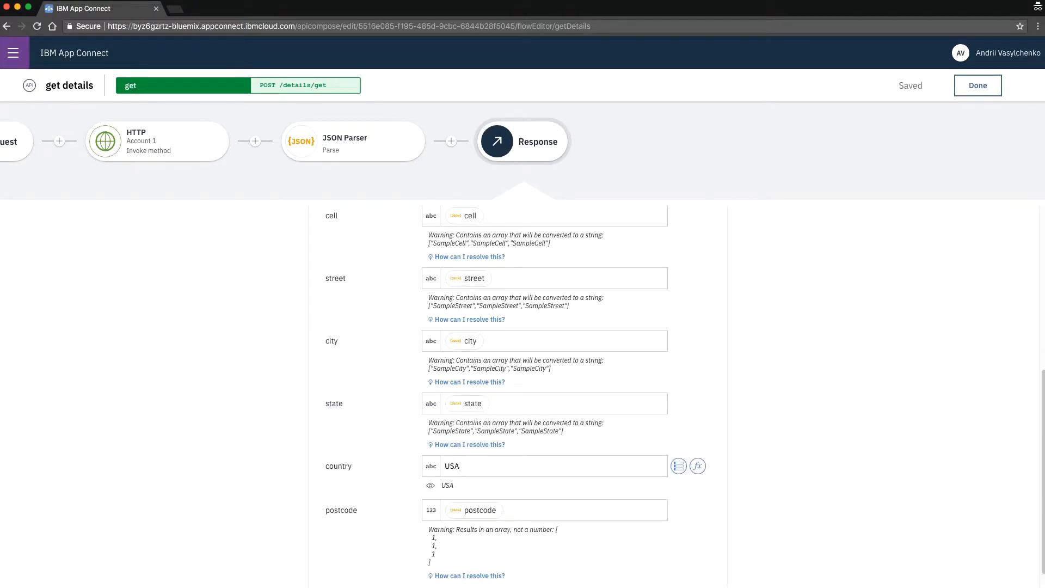
left_click(788, 380)
scroll(681, 415, "down", 1)
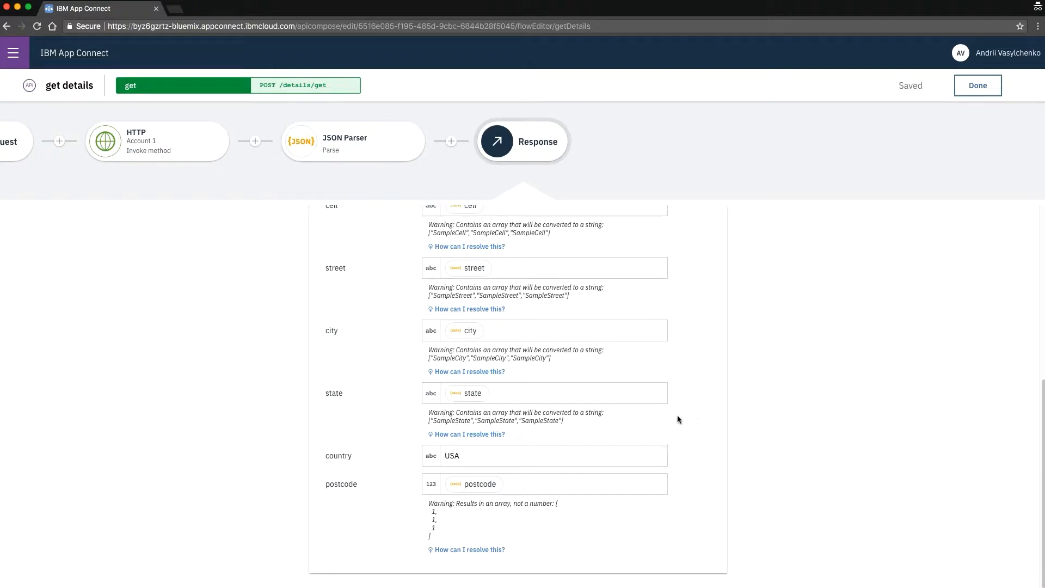
left_click(998, 85)
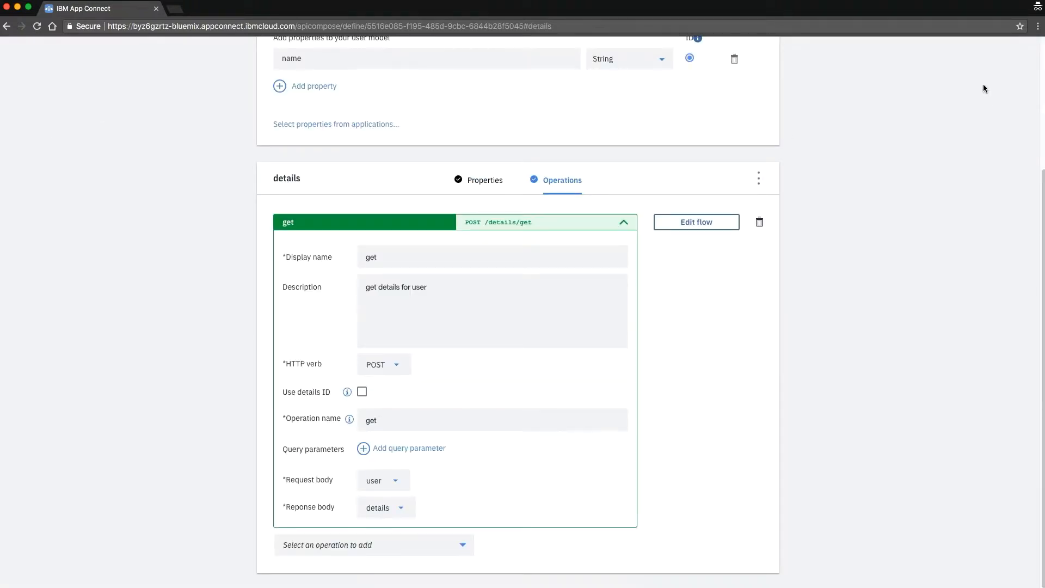
Step: Create an API key named "private" for sharing within the Cloud Foundry organization, copying the generated key before creating it
scroll(752, 354, "up", 3)
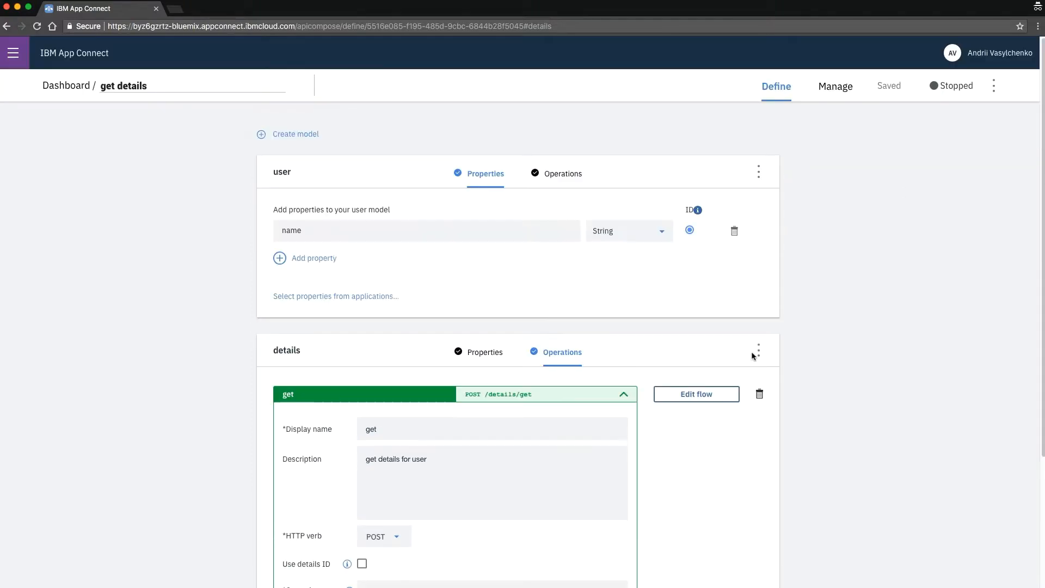
left_click(850, 90)
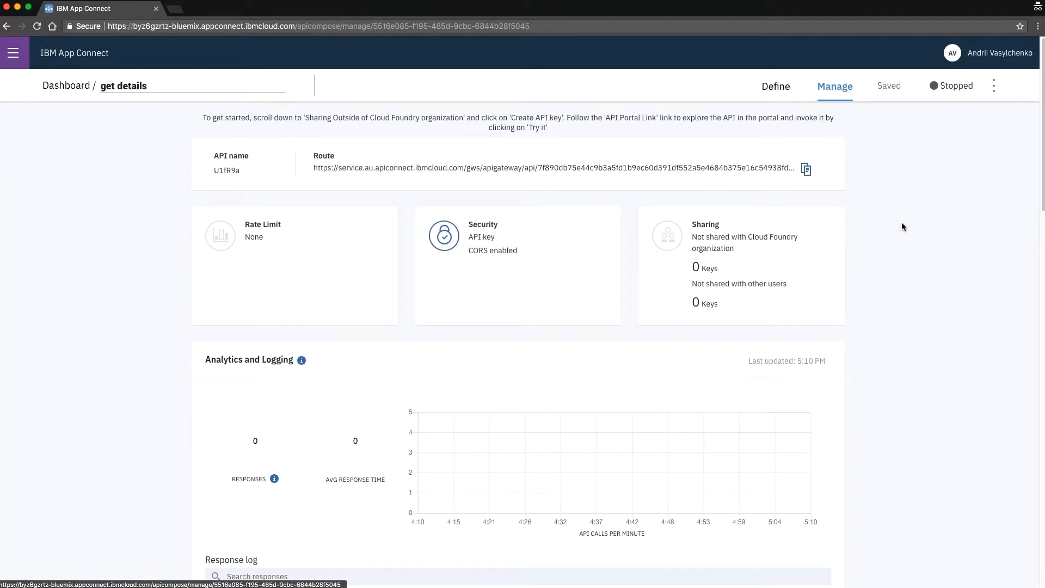
scroll(827, 309, "down", 8)
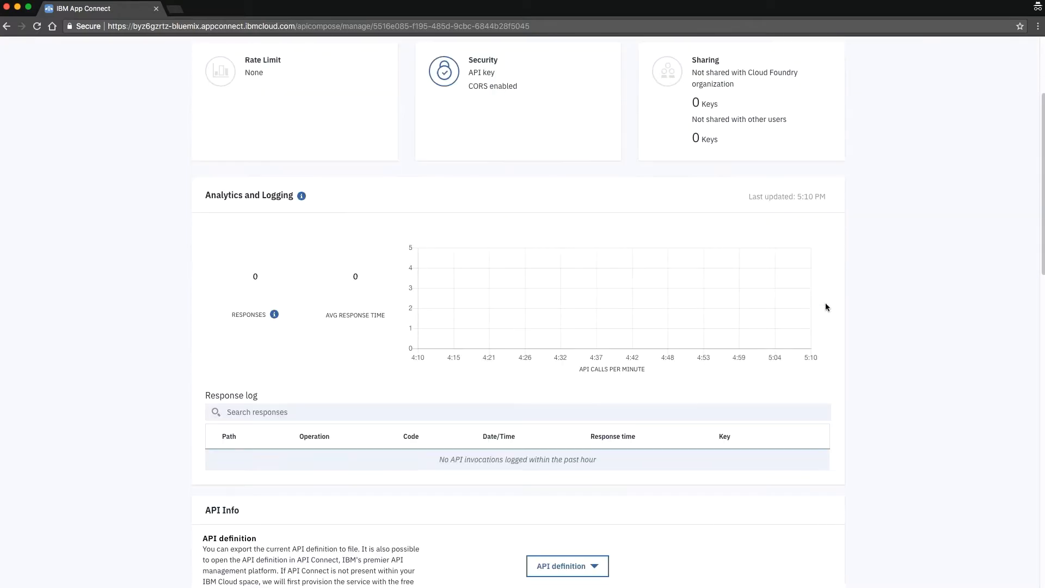
scroll(813, 299, "down", 4)
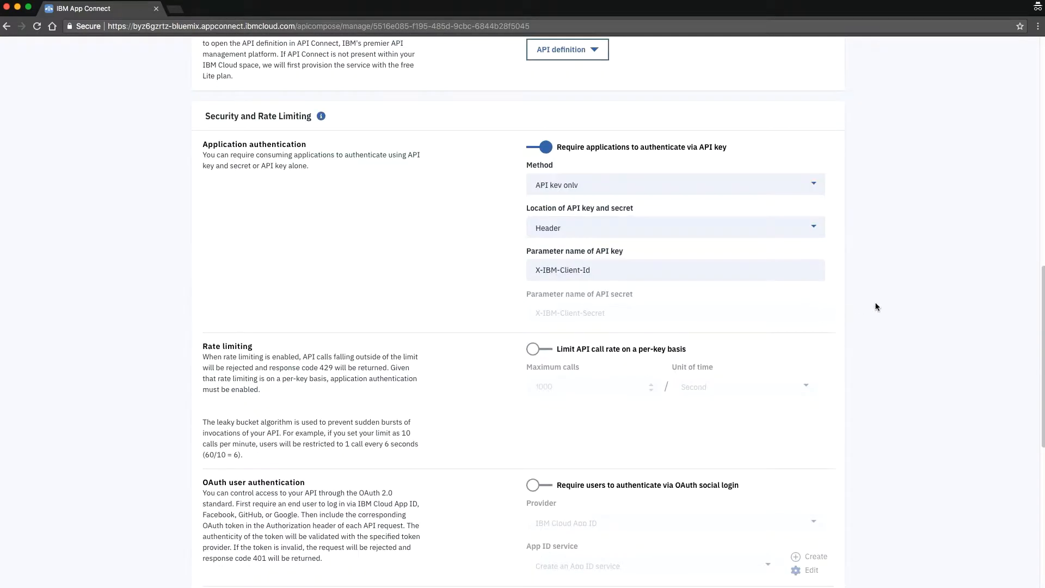
scroll(541, 269, "down", 6)
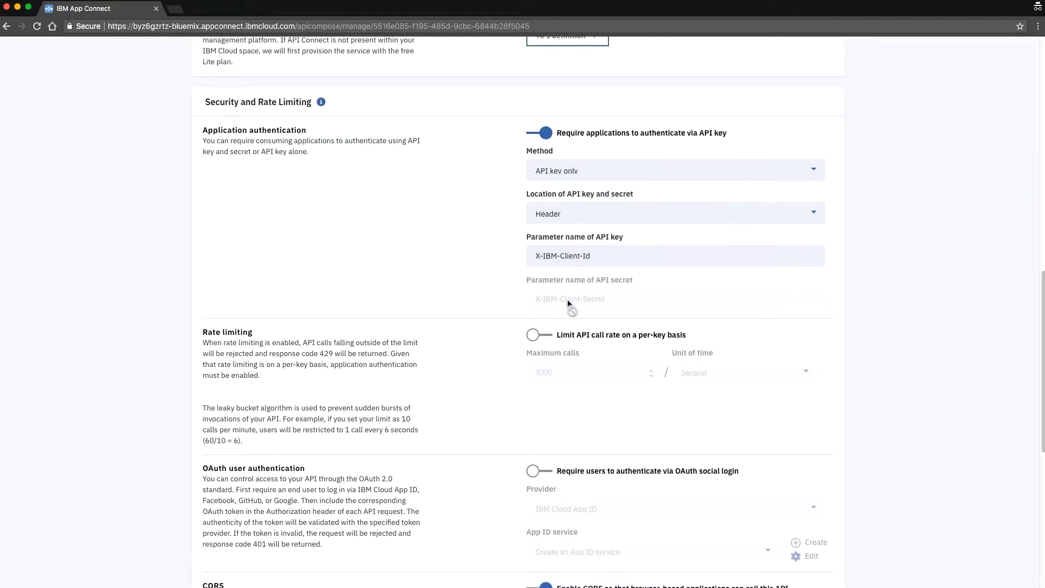
scroll(668, 383, "down", 1)
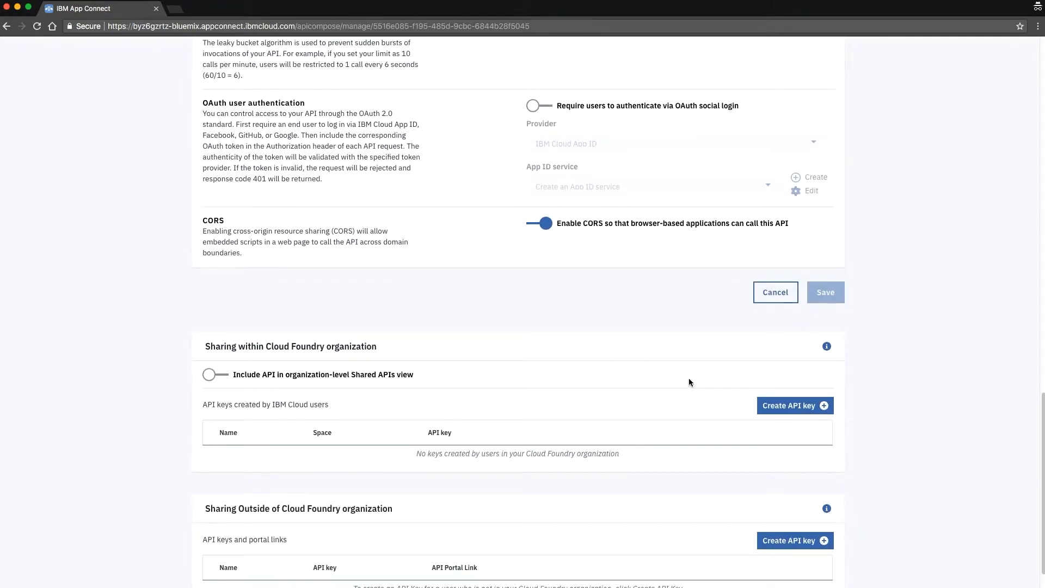
left_click(783, 405)
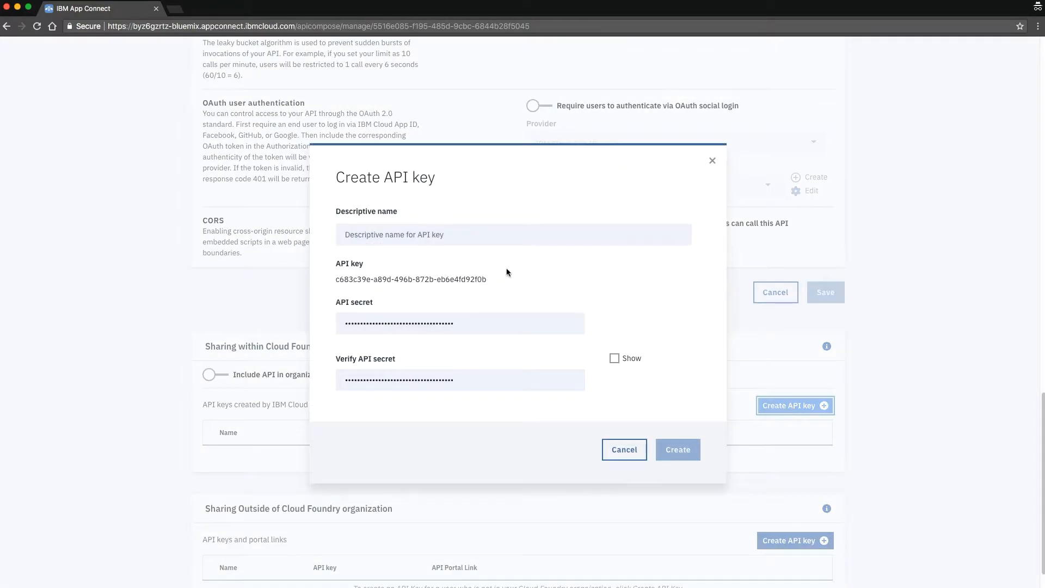
type("private")
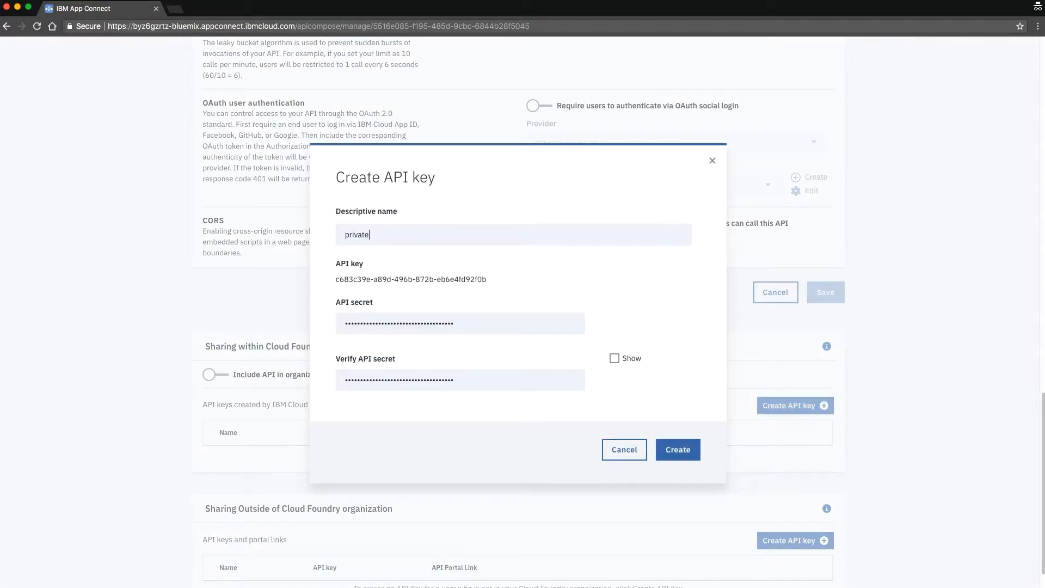
left_click_drag(489, 281, 337, 278)
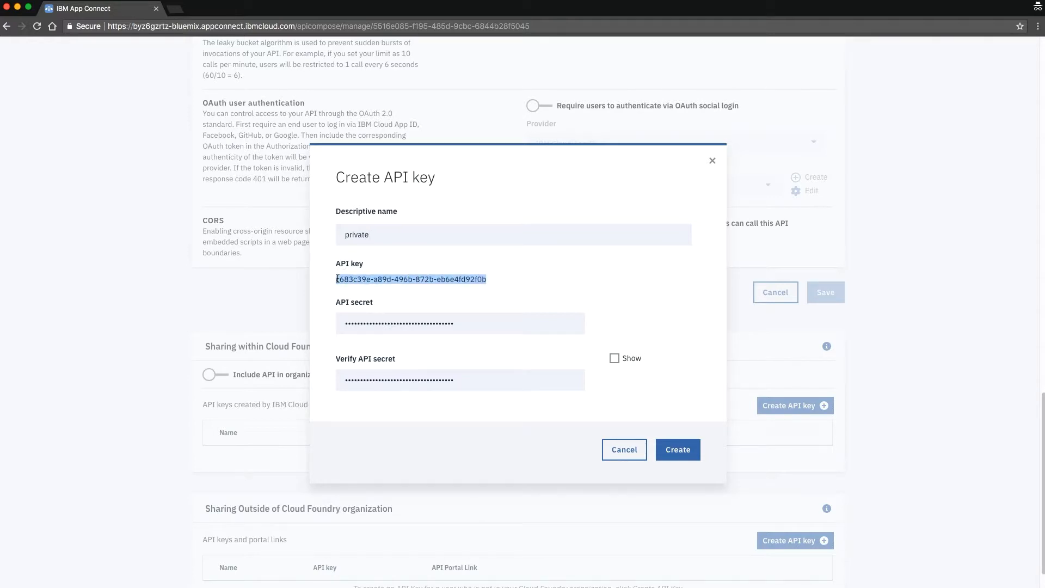
left_click(680, 450)
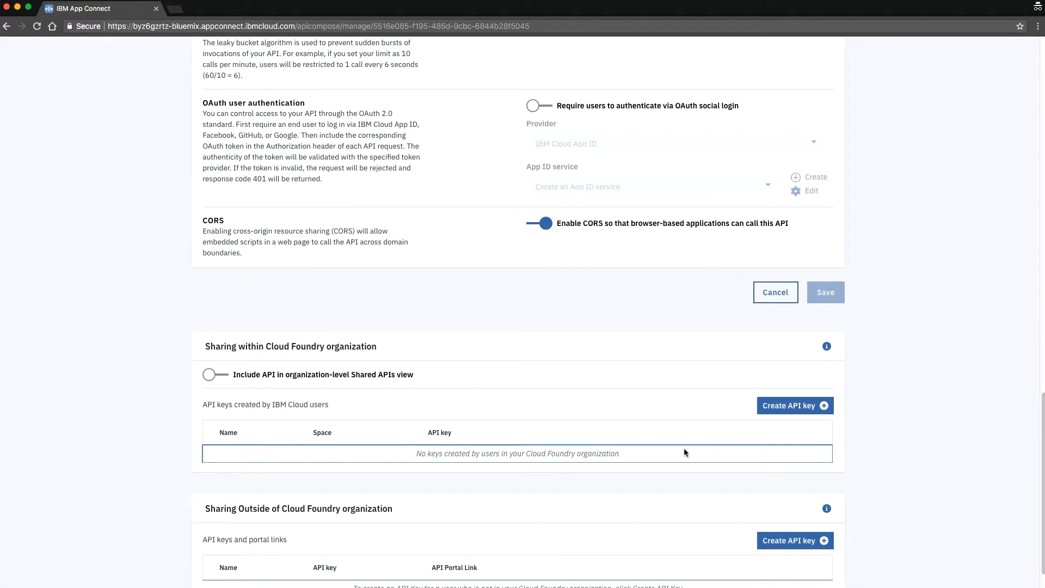
Step: Include the API in the organization-level Shared APIs view and create an API key named "public" for sharing outside the Cloud Foundry organization
left_click(215, 375)
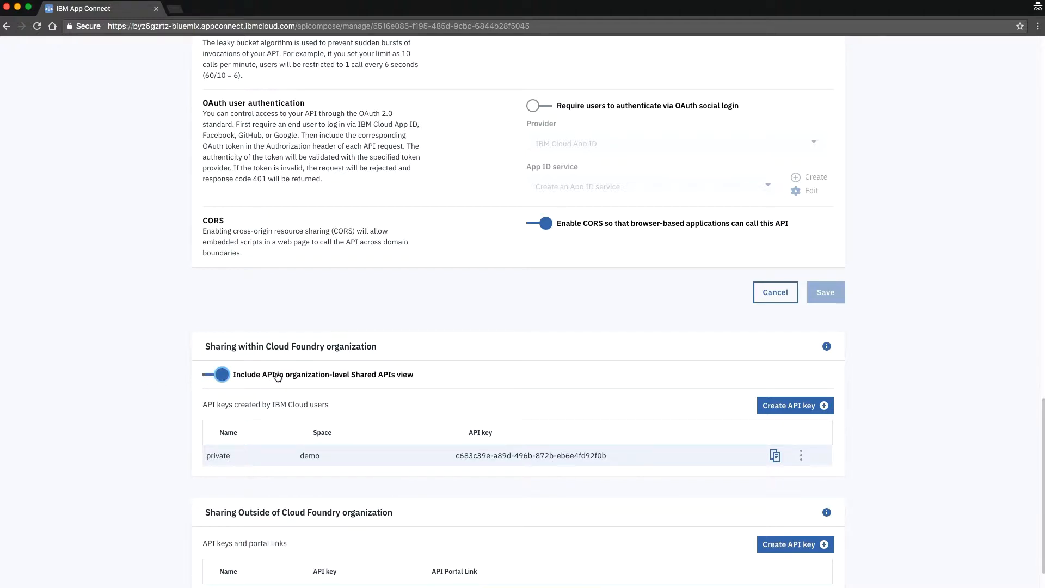
scroll(401, 382, "down", 2)
scroll(402, 382, "down", 2)
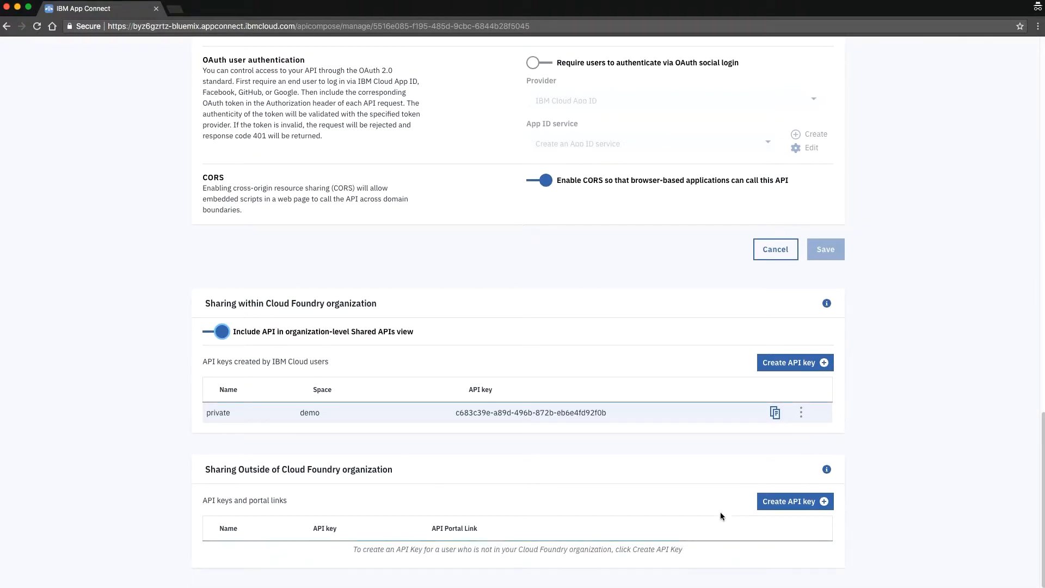
left_click(806, 500)
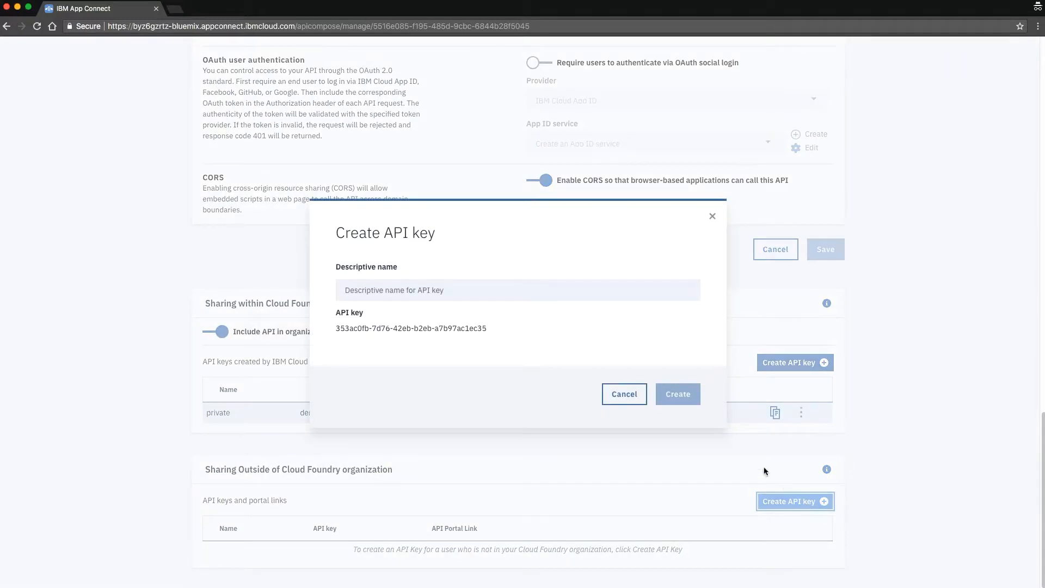
left_click(443, 297)
type("public")
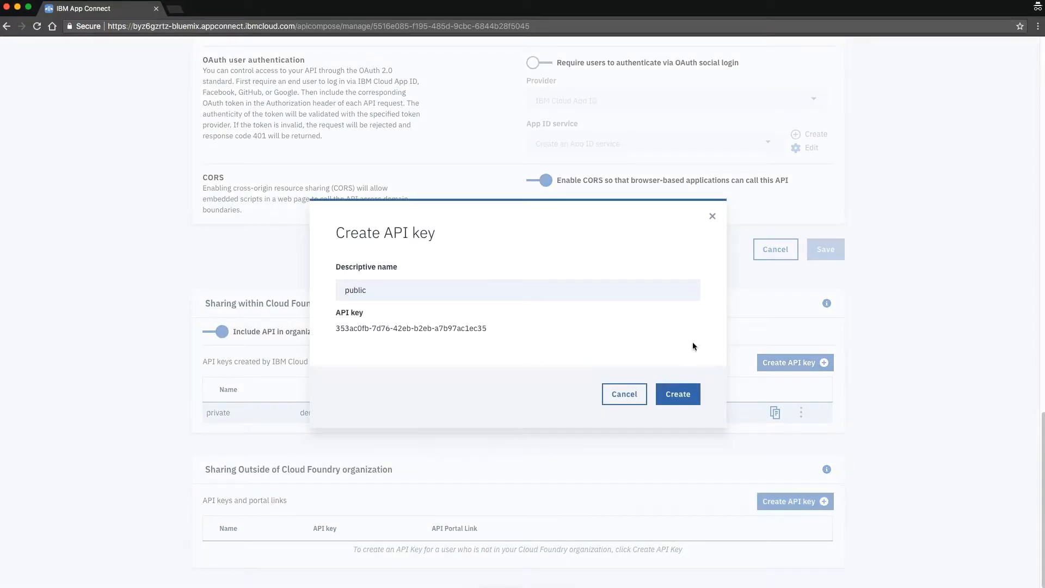
left_click(667, 391)
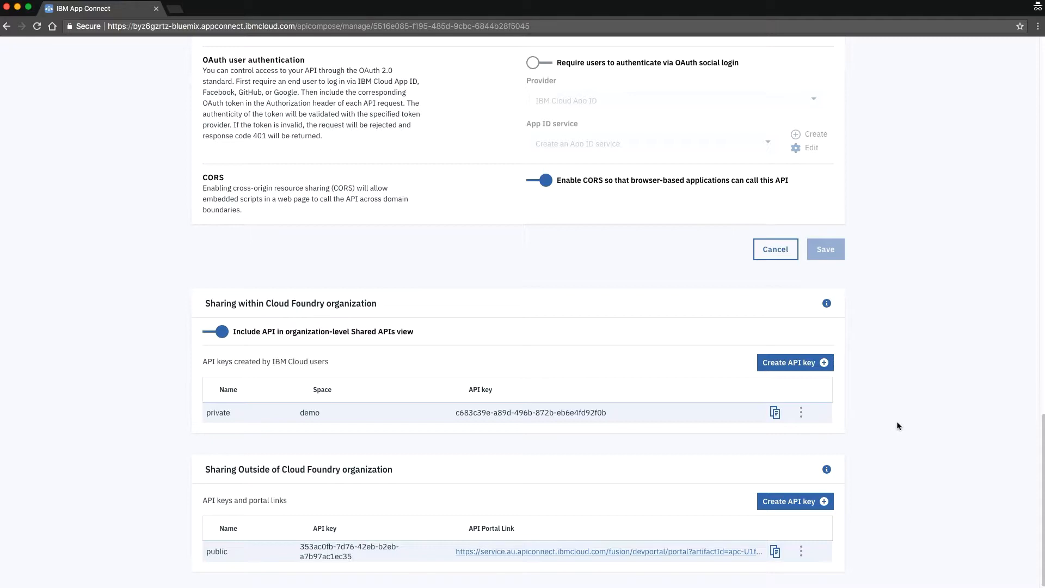
Step: Start the get details API
scroll(896, 420, "up", 20)
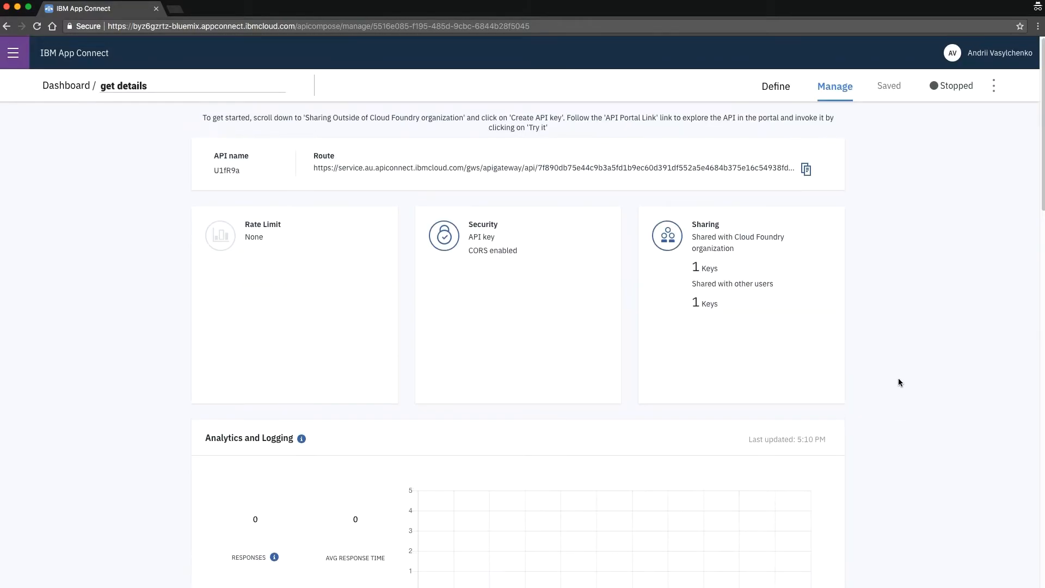
left_click(992, 86)
left_click(961, 109)
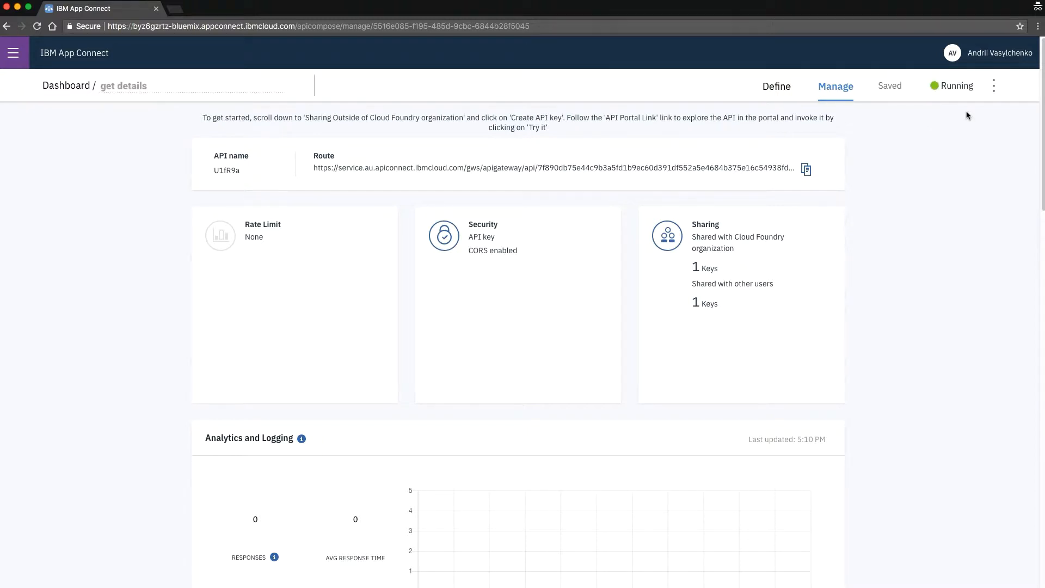
Step: Open the public key's API portal link, test the details.get operation with generated sample data, check the response and close the portal
scroll(962, 189, "down", 20)
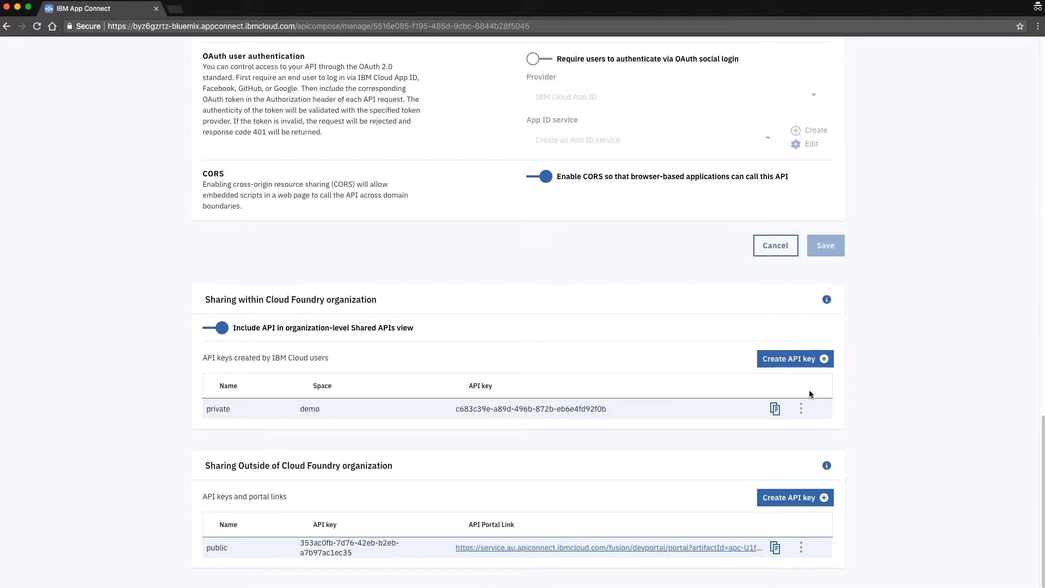
left_click(715, 548)
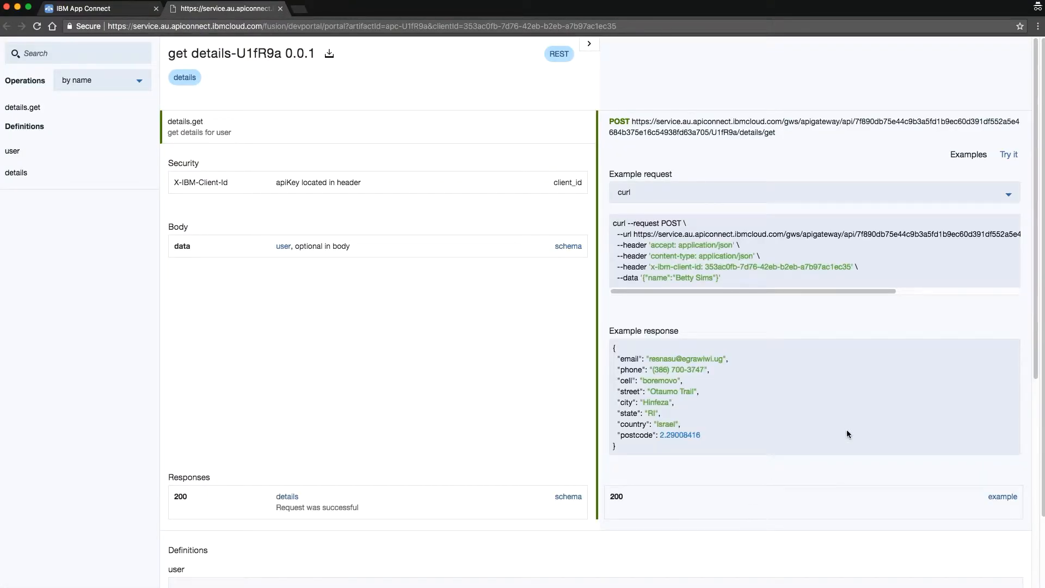
left_click(1014, 155)
left_click(999, 308)
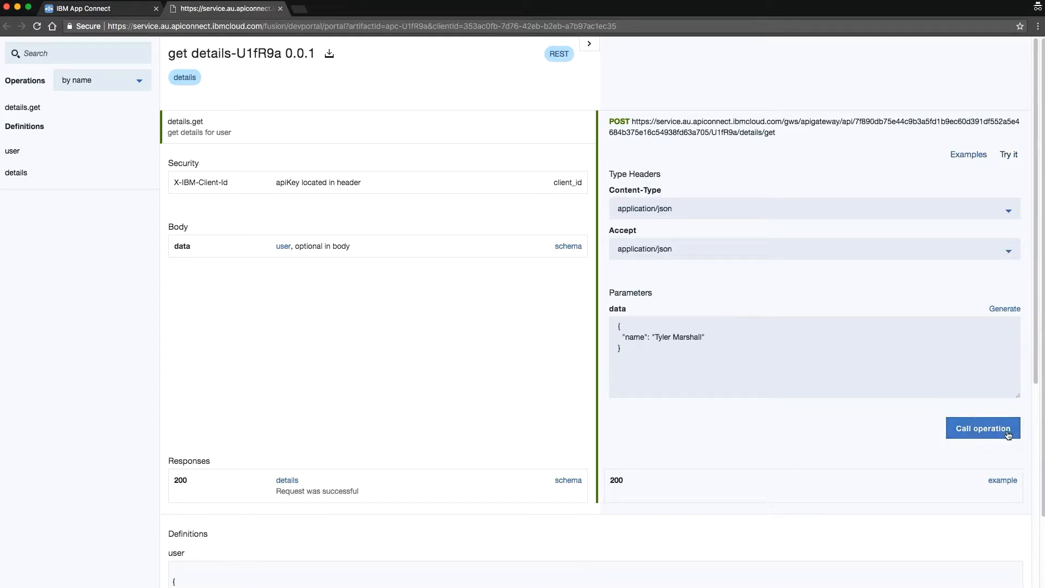
left_click(991, 429)
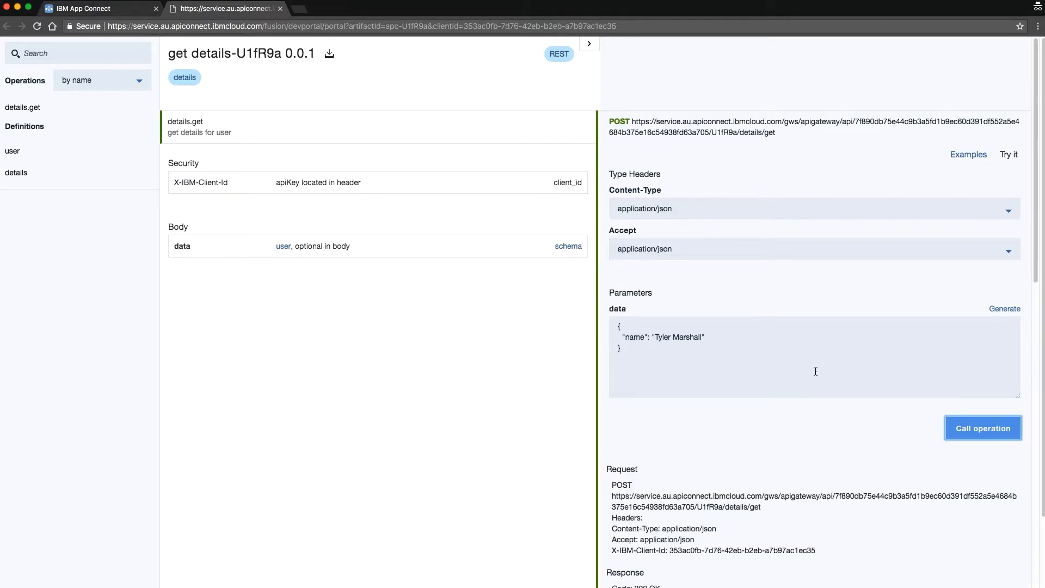
scroll(815, 371, "down", 8)
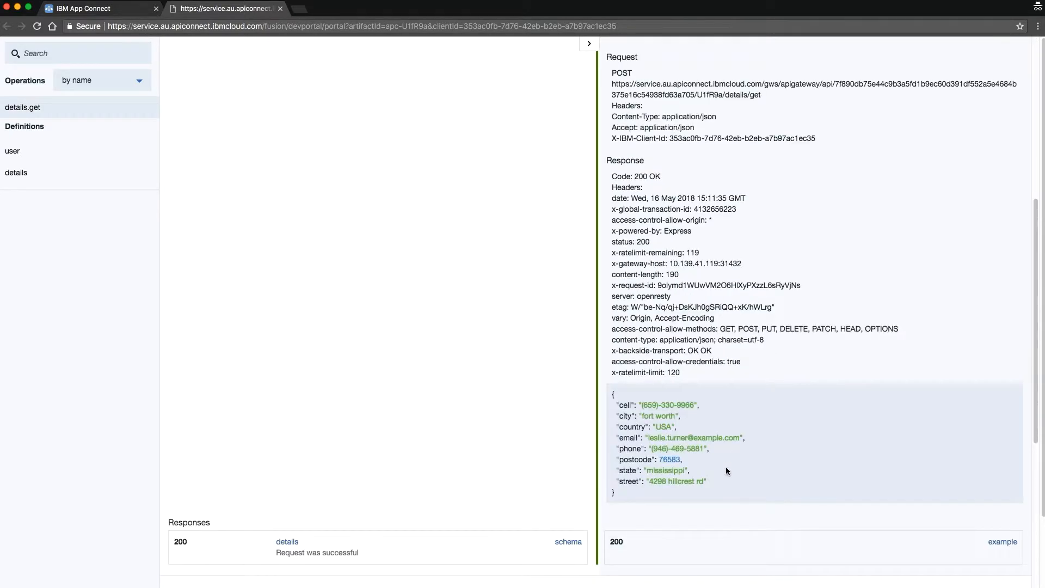
scroll(790, 432, "up", 8)
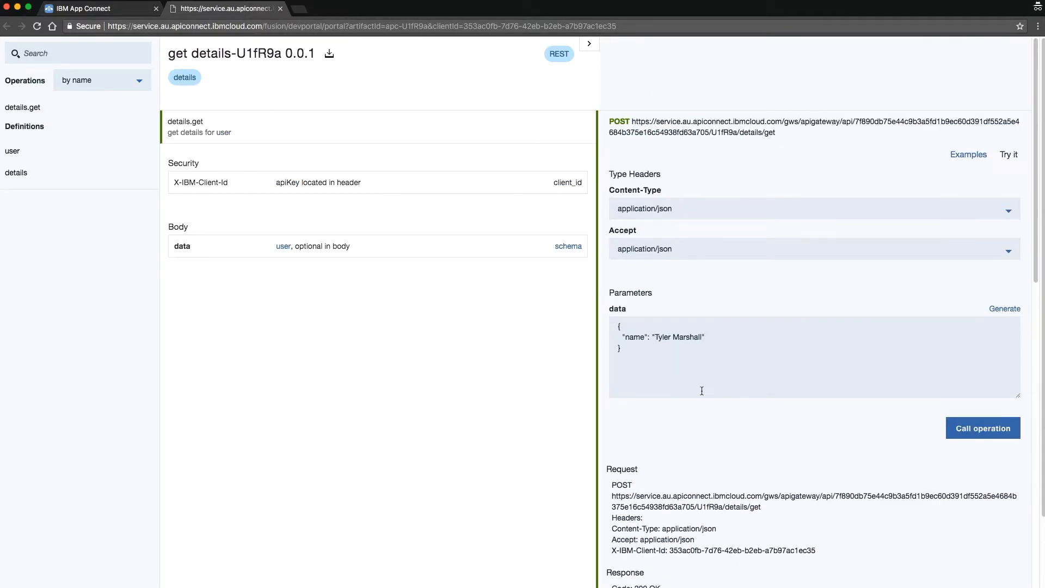
left_click(281, 9)
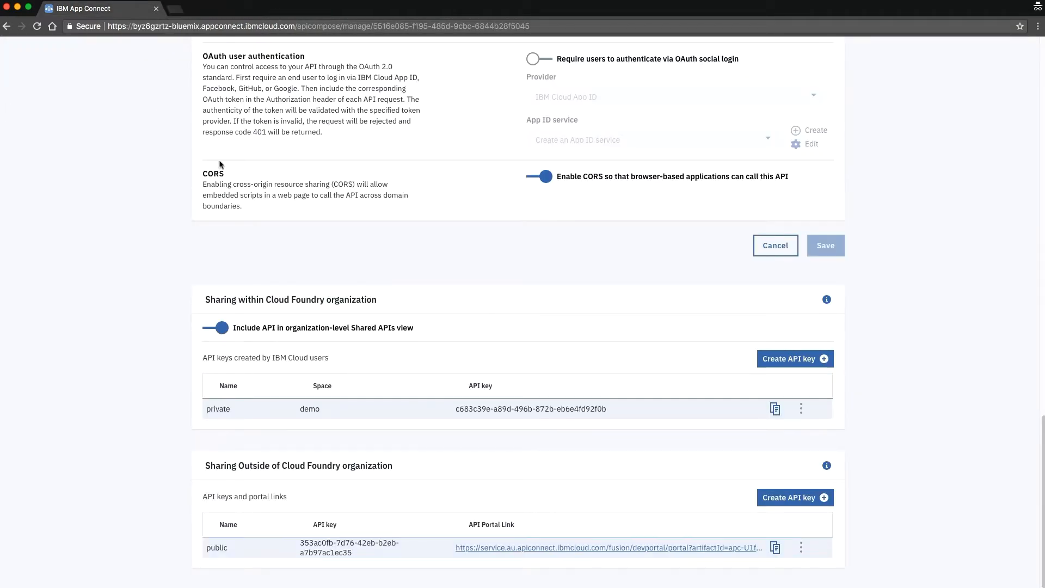
Step: Find the shared get details API in the catalog's APIs and expand its /details/get action
scroll(373, 233, "up", 15)
scroll(373, 237, "up", 5)
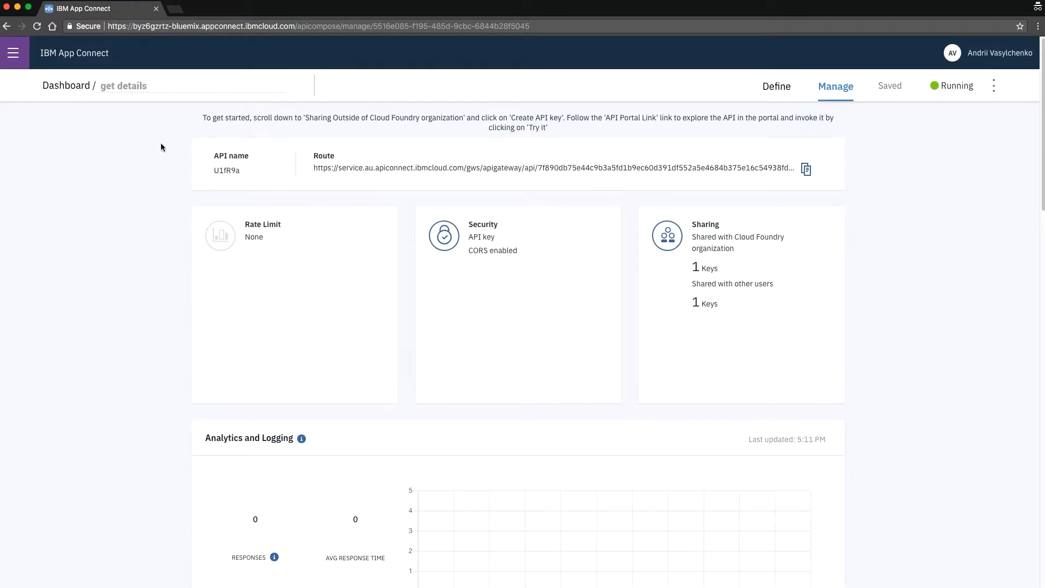
left_click(82, 87)
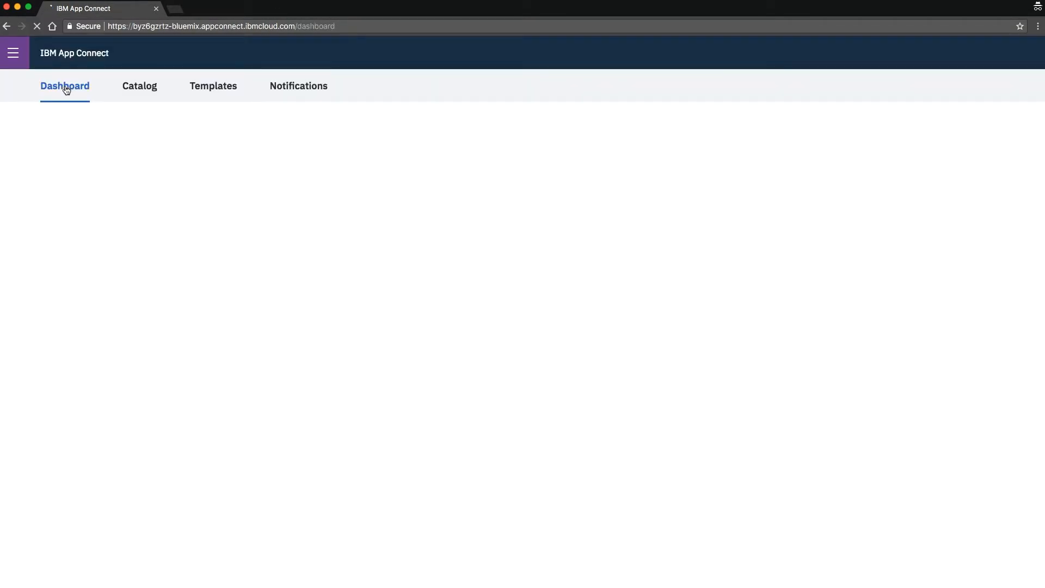
left_click(133, 86)
left_click(421, 135)
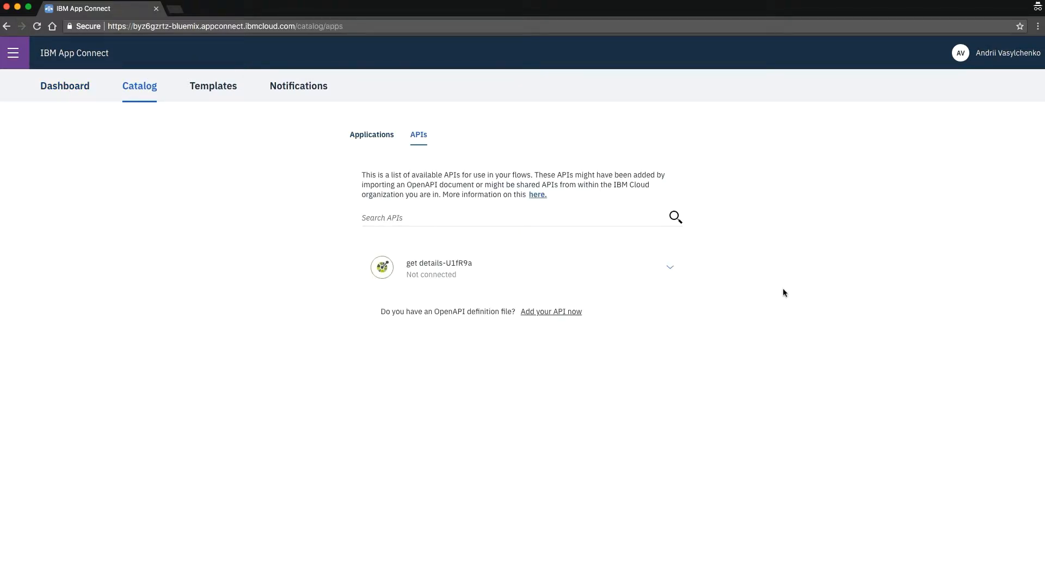
left_click(678, 270)
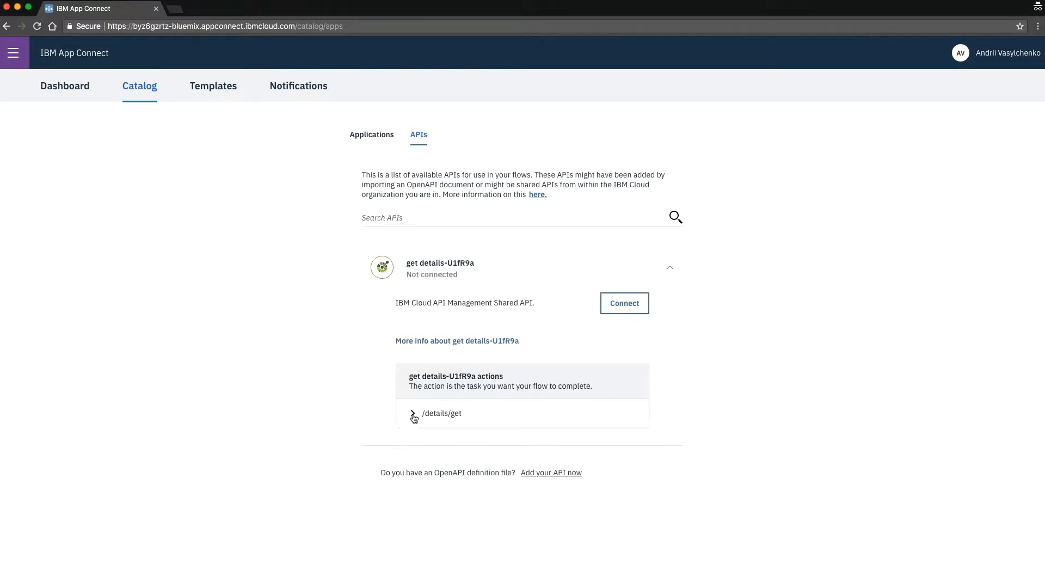
left_click(413, 415)
Step: Connect to the shared get details API using the copied private API key
left_click(637, 302)
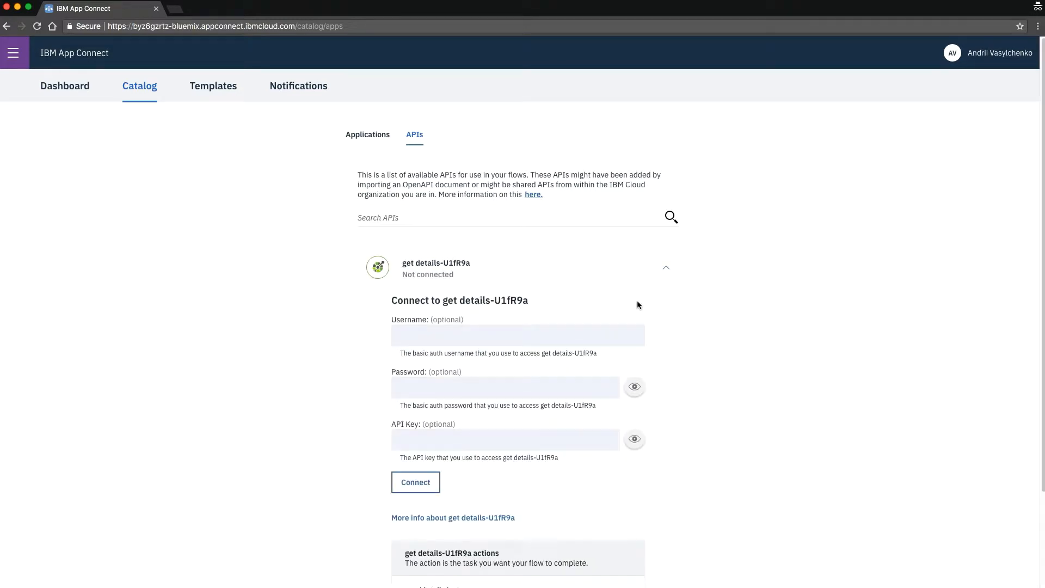
left_click(442, 438)
key("super+v")
left_click(635, 440)
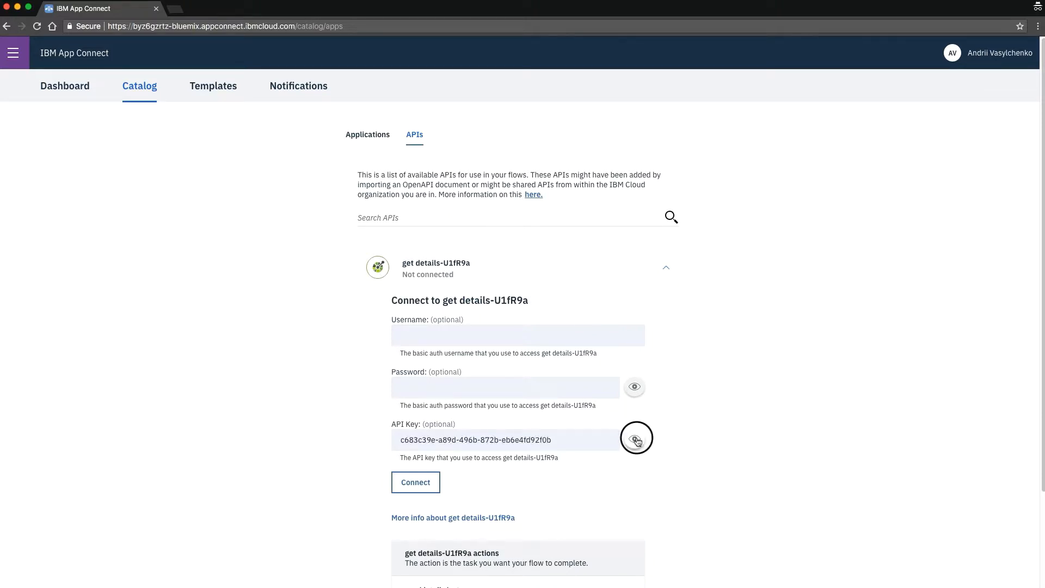
left_click(634, 442)
left_click(424, 482)
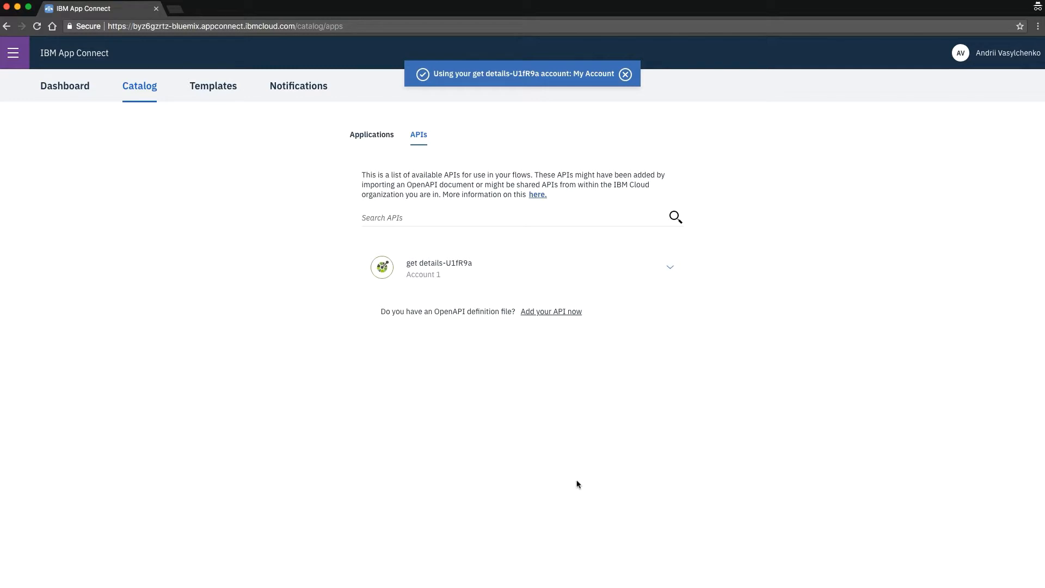
Step: Review the connected API's account and /details/get action, and browse the applications available in the catalog
left_click(670, 267)
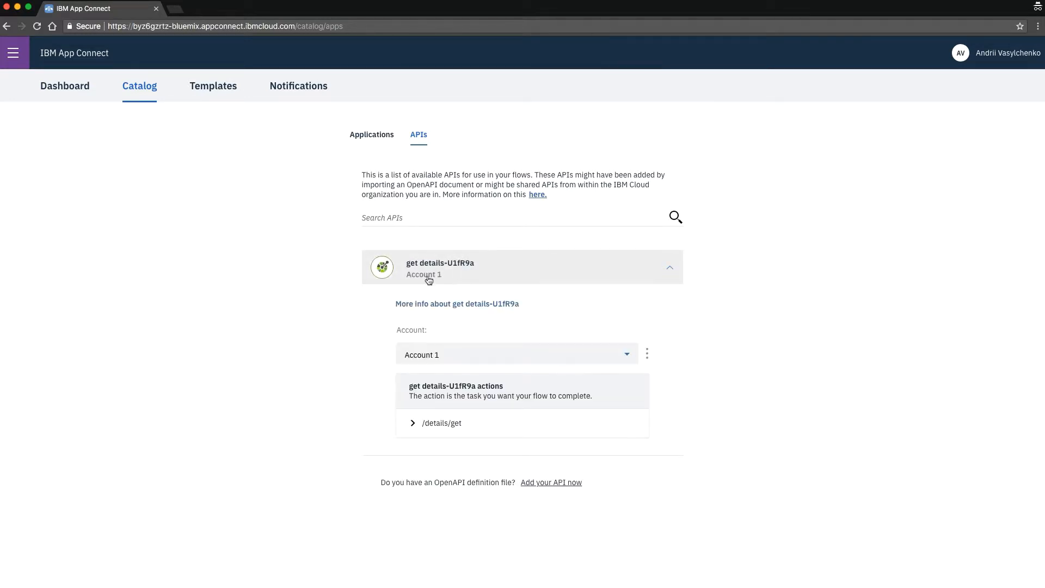
left_click(412, 427)
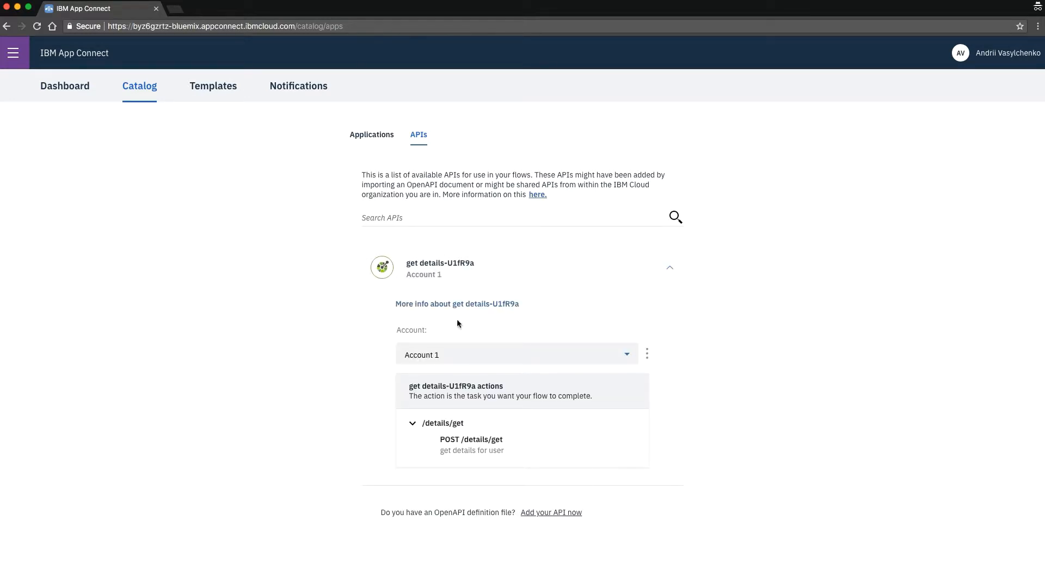
left_click(381, 135)
scroll(559, 365, "down", 1)
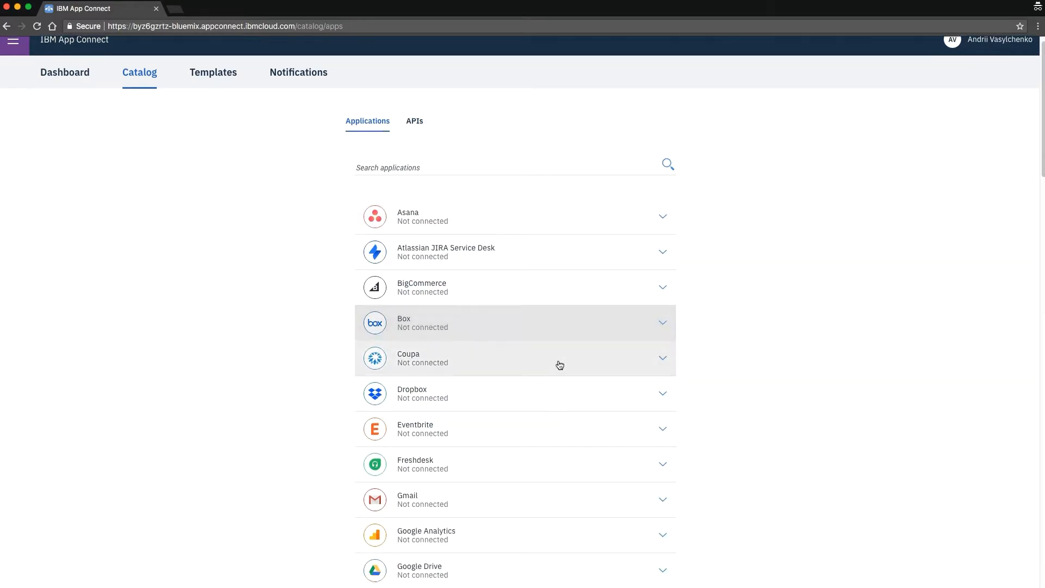
scroll(559, 365, "down", 20)
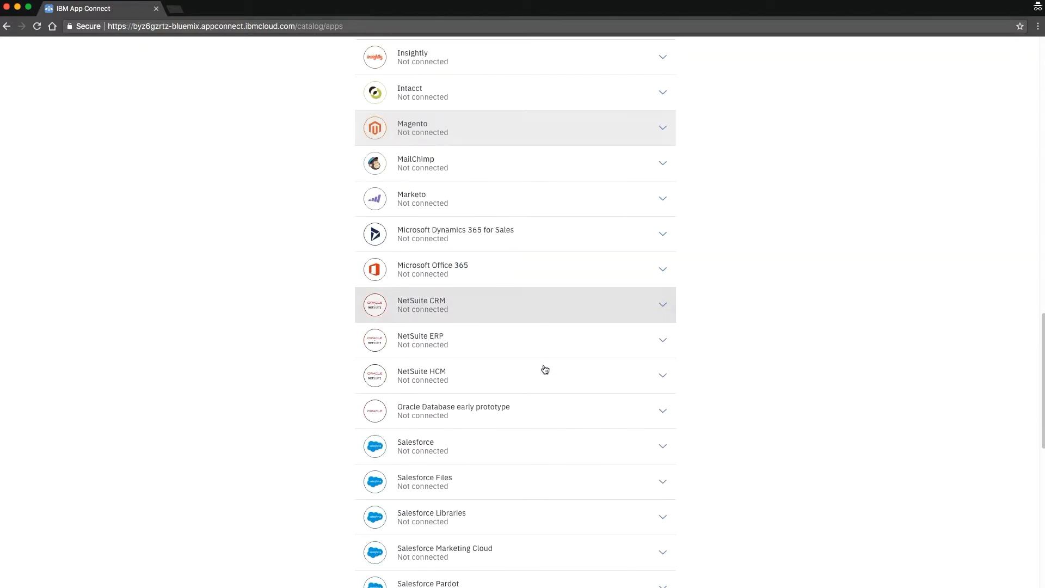
Step: Start connecting the Salesforce application from the catalog without a custom URL, and accept the Salesforce account requirements
scroll(545, 369, "down", 1)
left_click(509, 418)
left_click(619, 456)
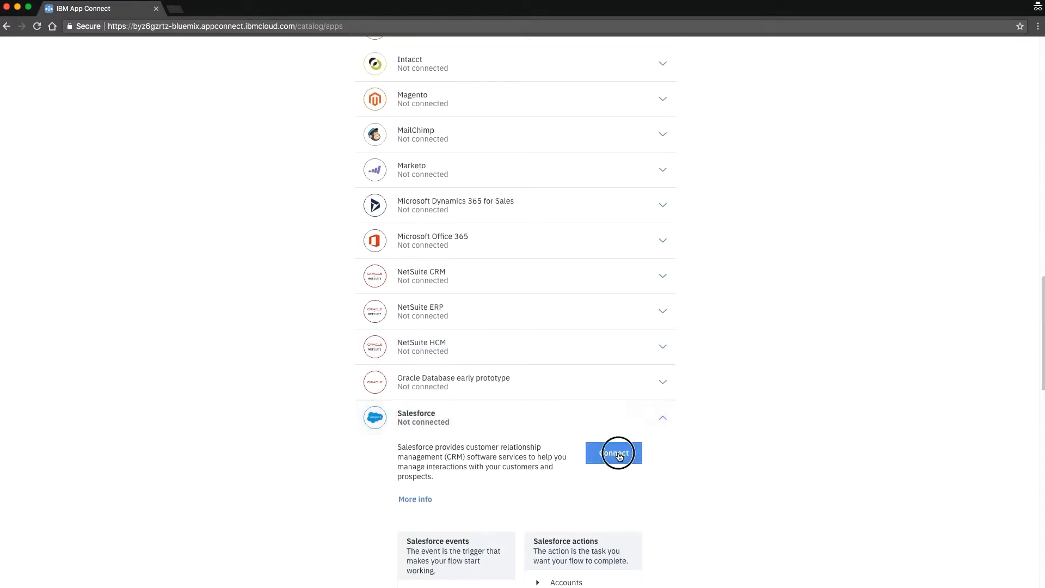
scroll(544, 458, "down", 5)
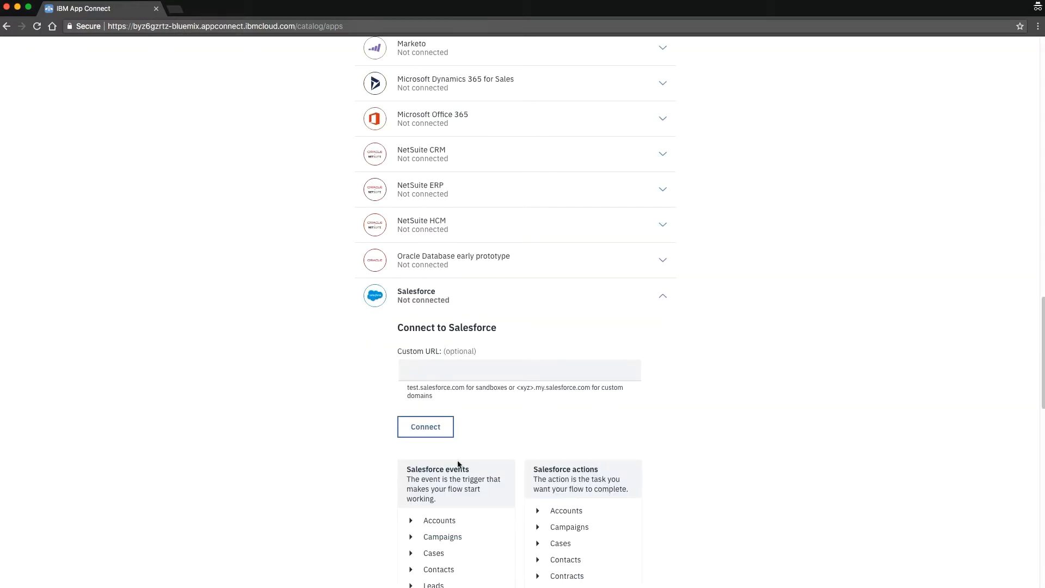
left_click(417, 426)
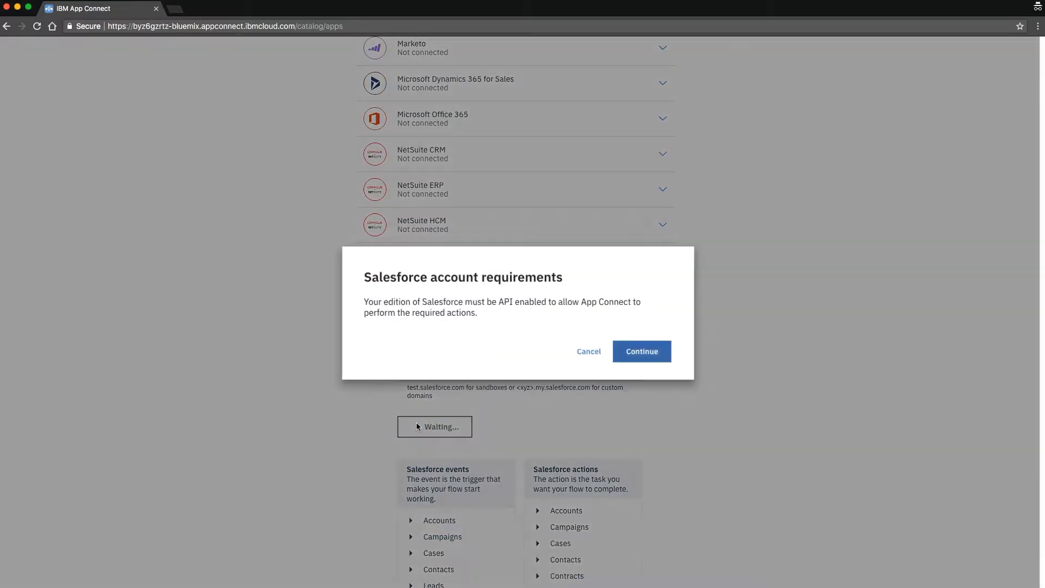
left_click(643, 352)
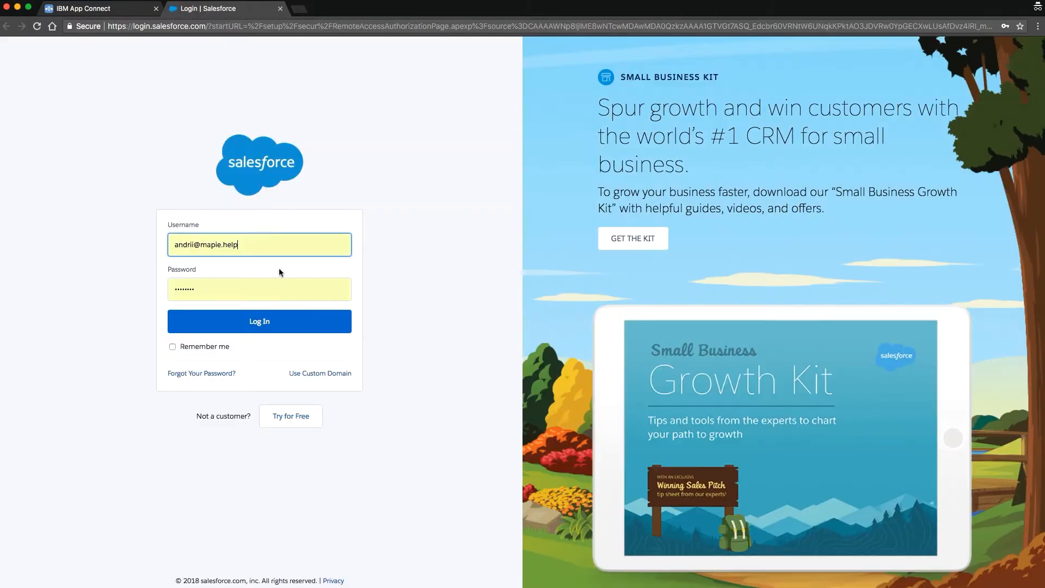
Step: Log in to Salesforce with the prefilled credentials, allow IBM App Connect access, and check the connected account's events and actions
left_click(275, 321)
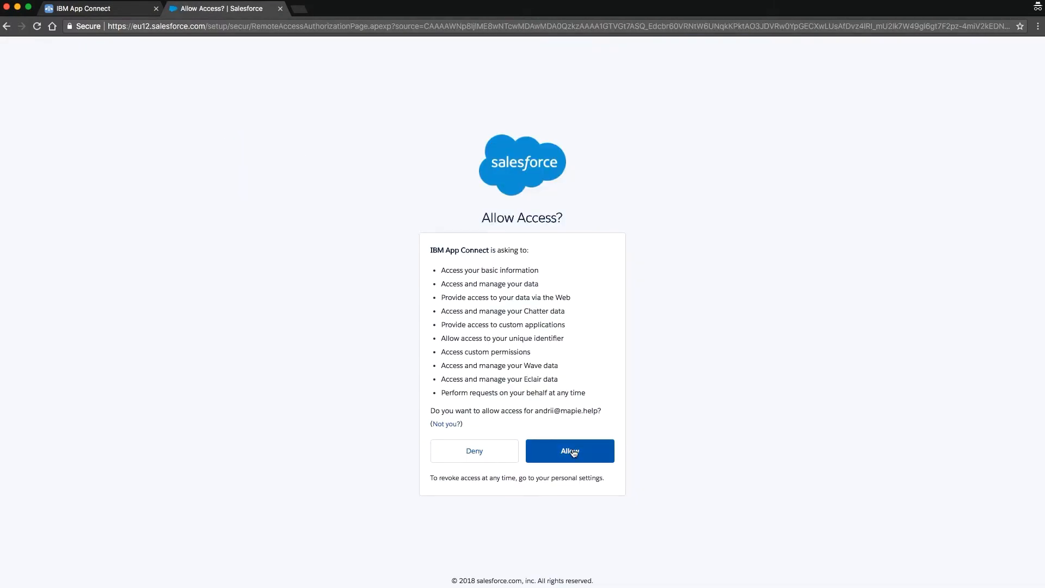
left_click(572, 452)
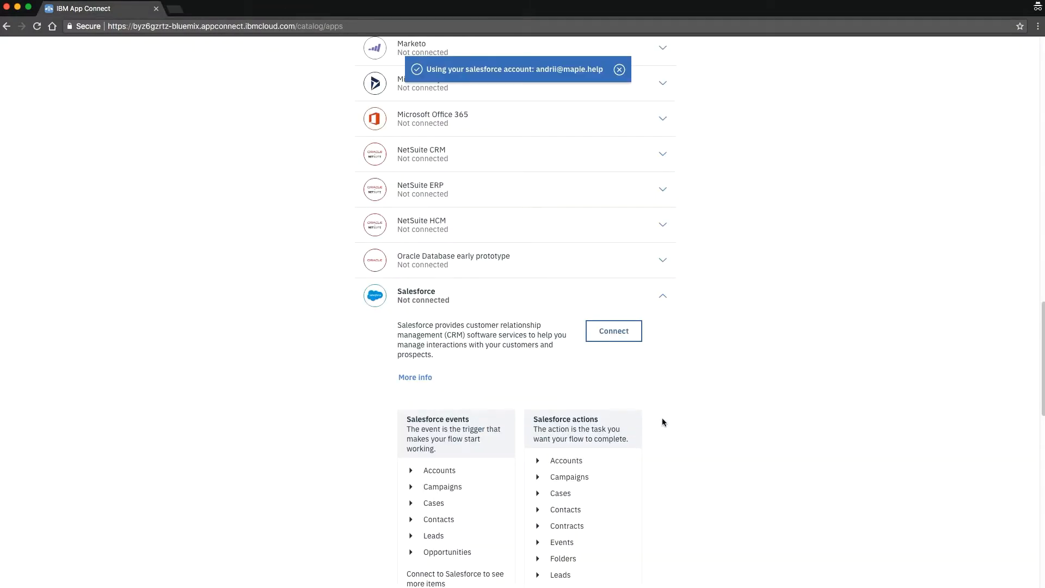
scroll(517, 378, "down", 1)
scroll(517, 377, "down", 5)
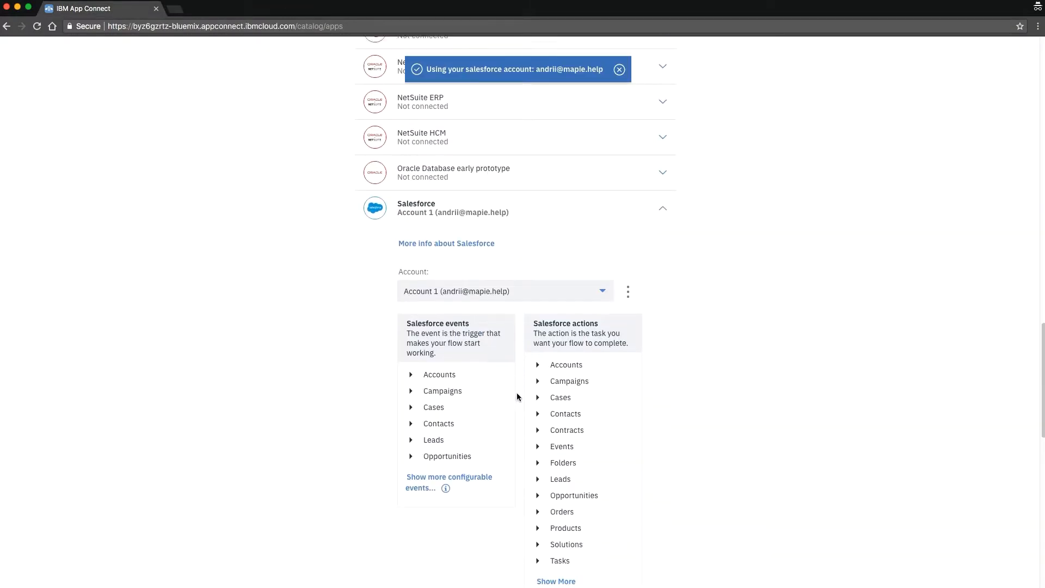
scroll(580, 402, "up", 7)
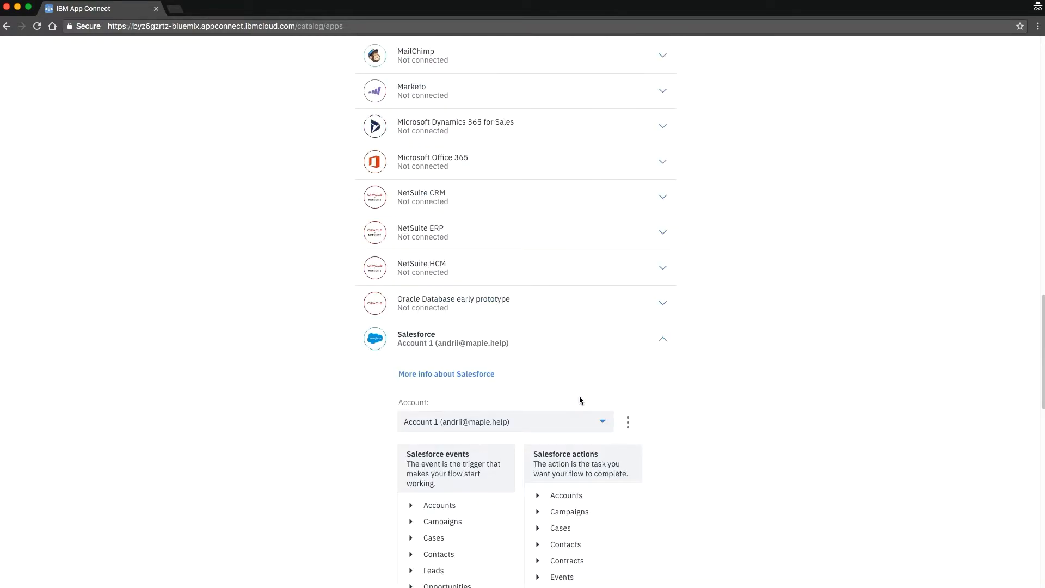
left_click(665, 341)
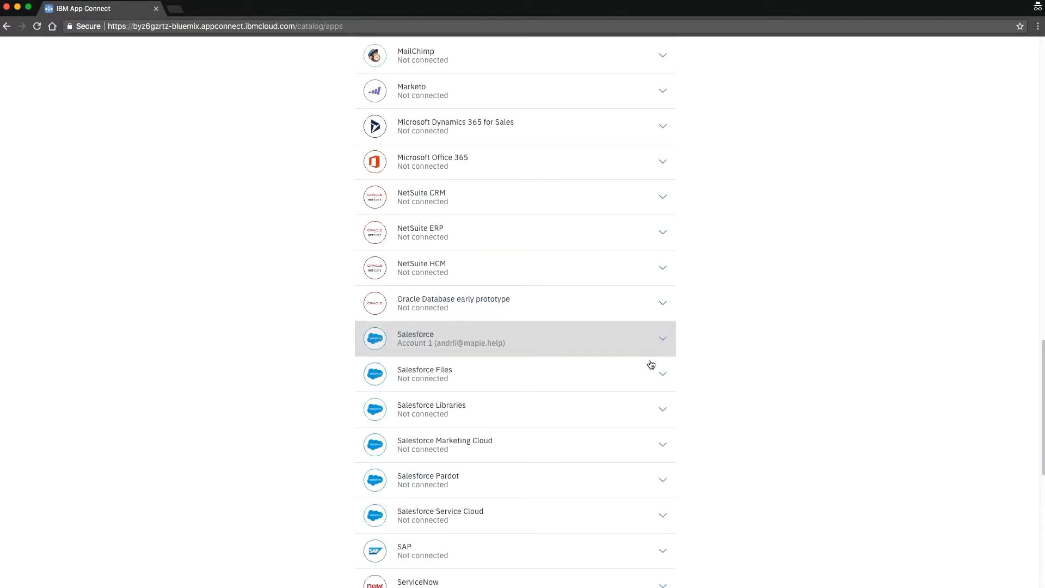
Step: Create an event-driven flow from the dashboard and name it "New Lead update"
scroll(710, 451, "up", 15)
scroll(710, 456, "up", 10)
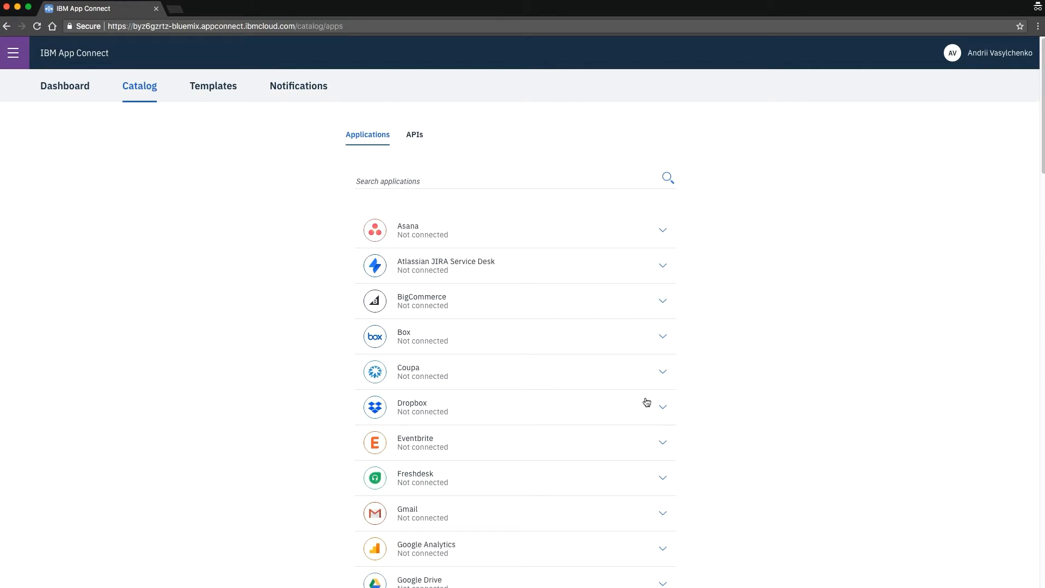
left_click(59, 91)
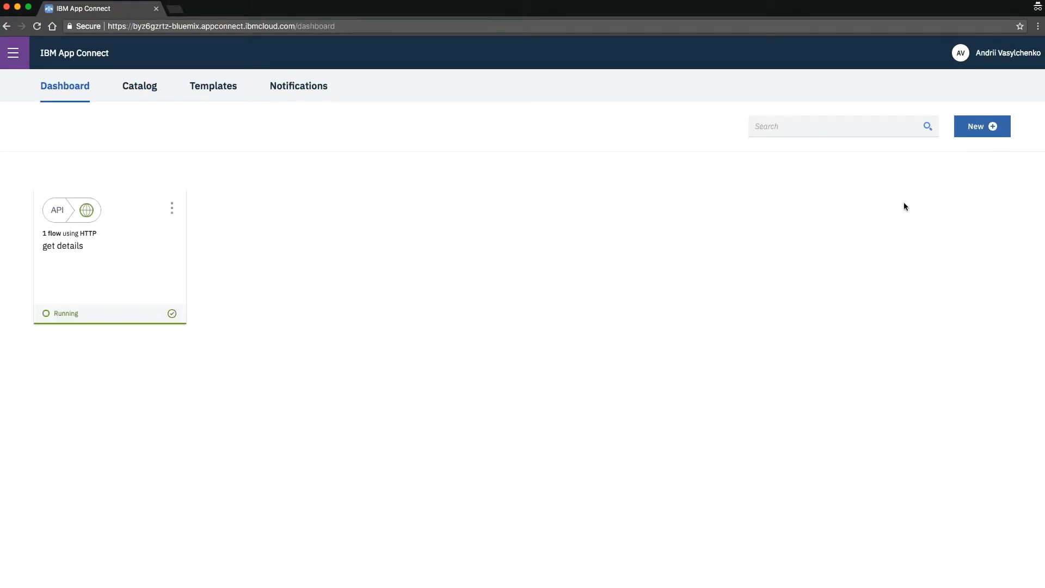
left_click(963, 133)
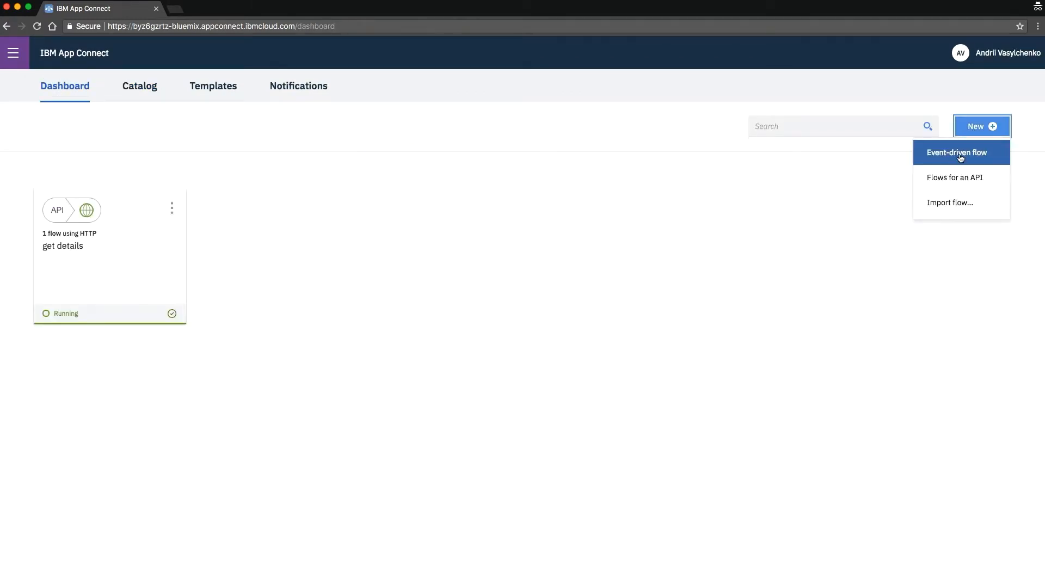
left_click(959, 151)
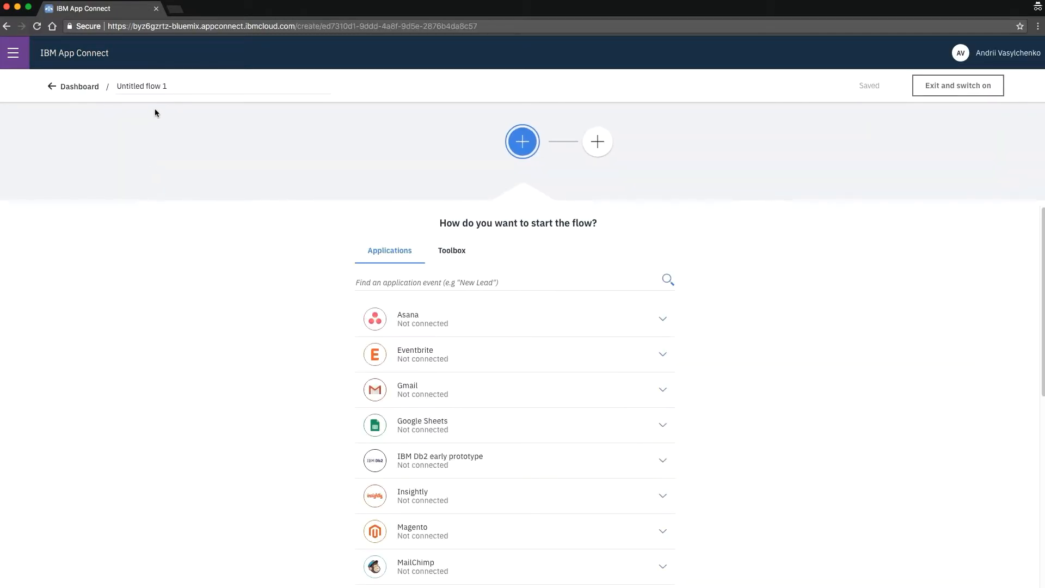
left_click(170, 88)
left_click_drag(174, 85, 115, 88)
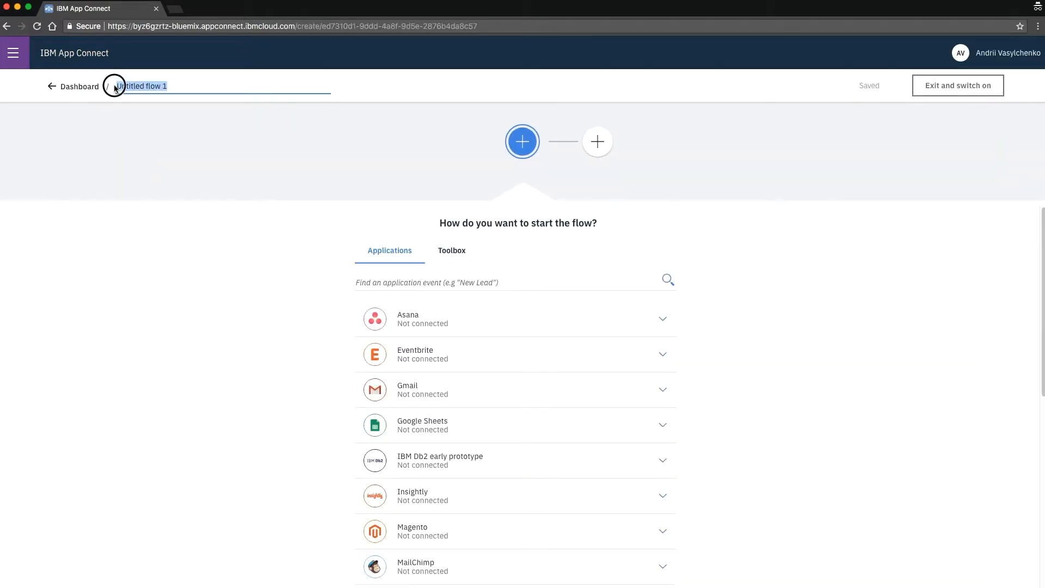
type("New Lead update")
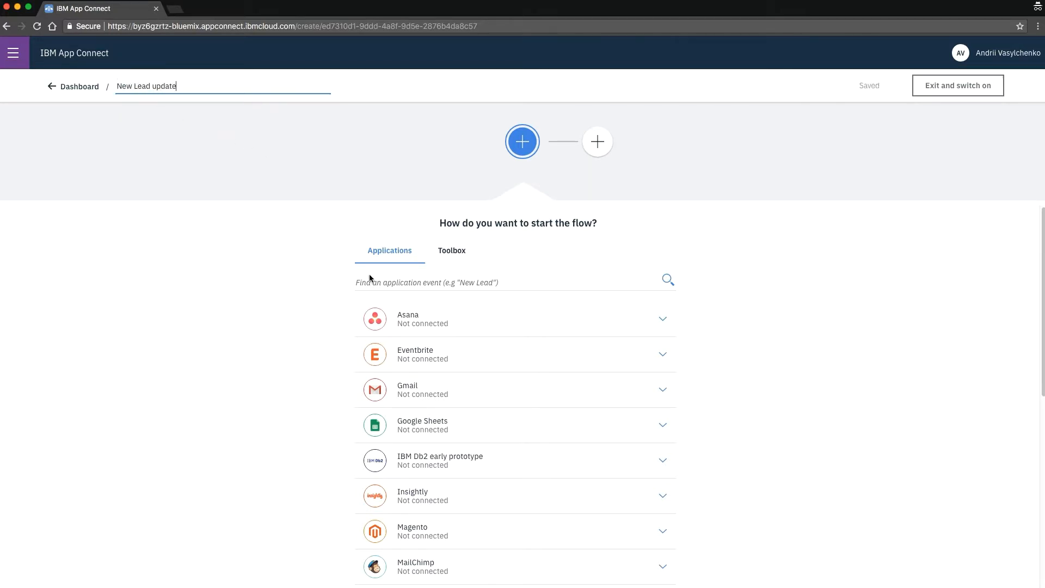
Step: Set the Salesforce "New lead" event as the trigger that starts the flow
scroll(452, 402, "down", 7)
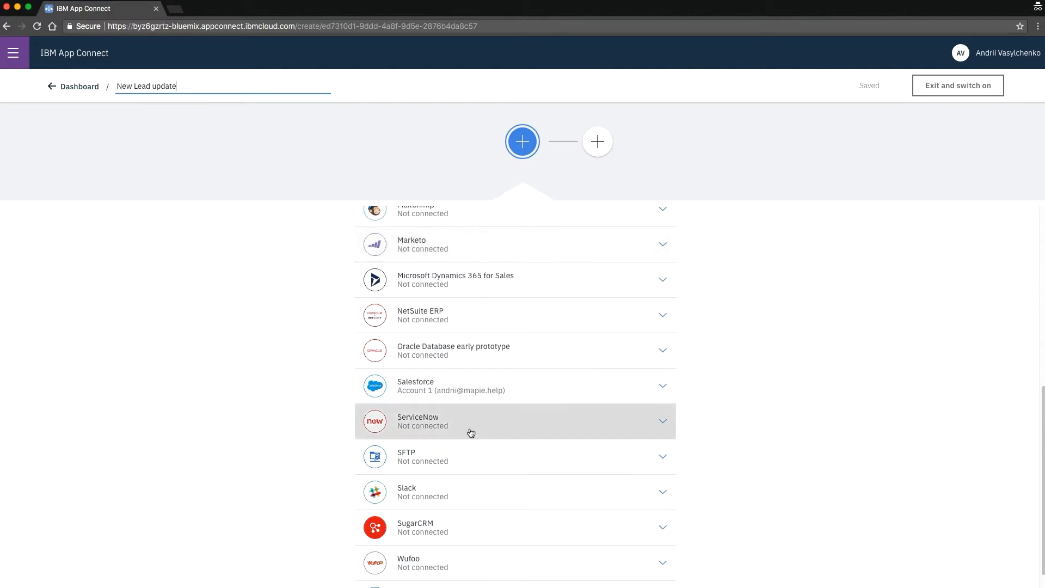
left_click(467, 386)
left_click(434, 525)
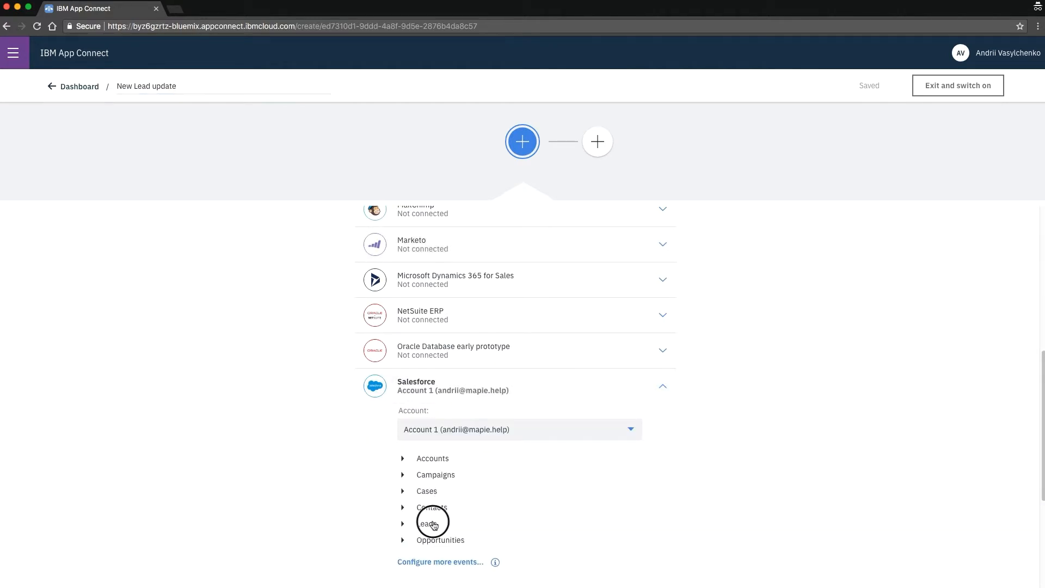
scroll(457, 507, "down", 1)
left_click(447, 524)
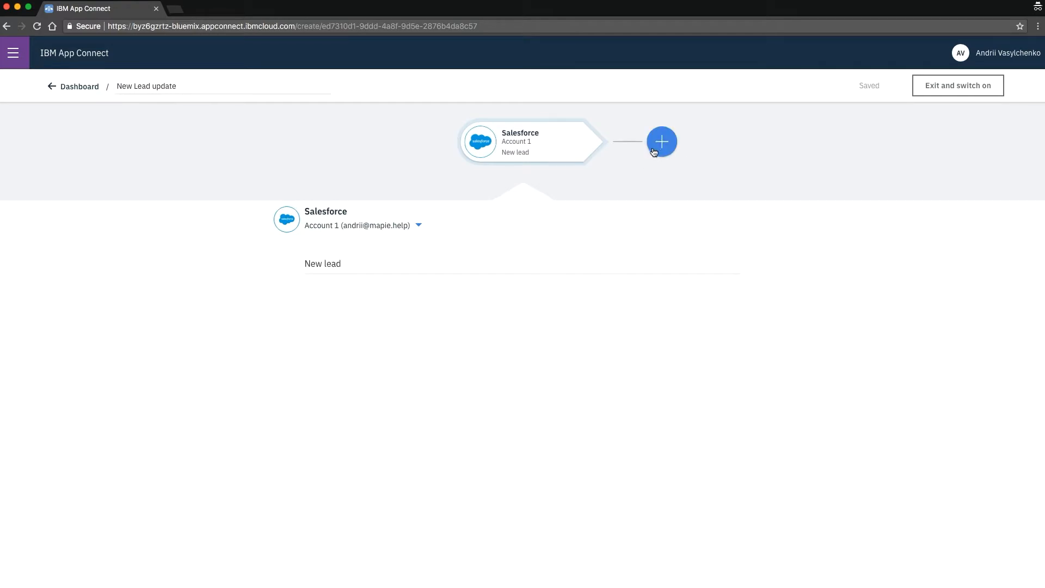
Step: Add the shared get details API's POST /details/get action after the Salesforce trigger
left_click(656, 150)
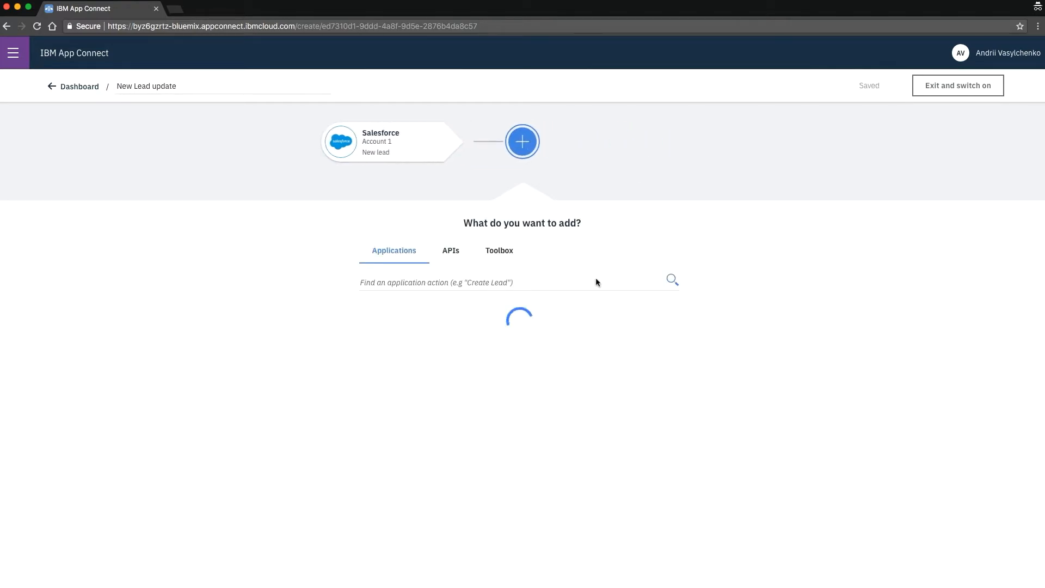
left_click(451, 251)
left_click(436, 333)
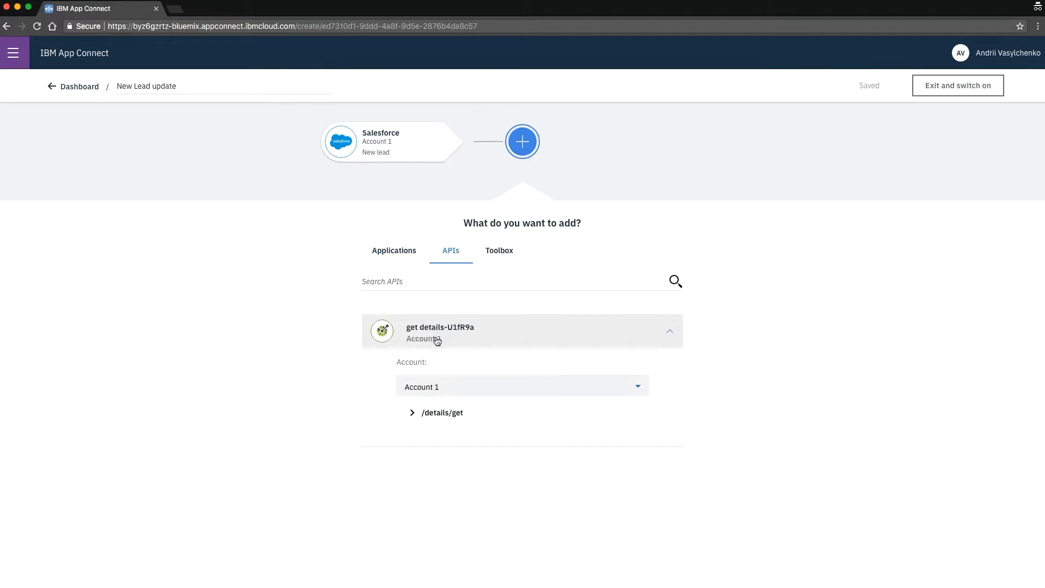
left_click(442, 413)
left_click(446, 434)
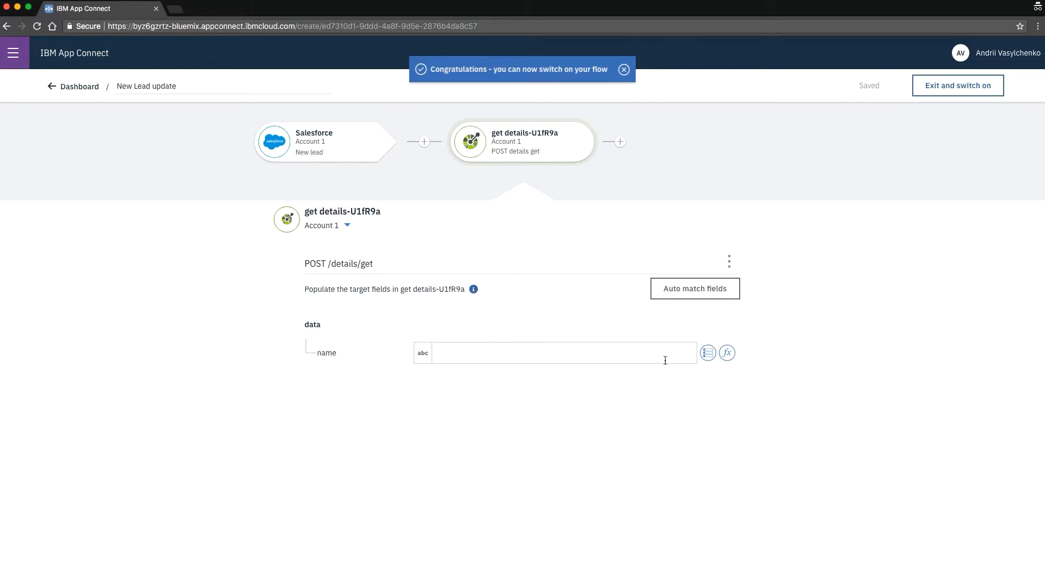
Step: Map the name field of the get details action to the Full Name of the new Salesforce lead
left_click(708, 352)
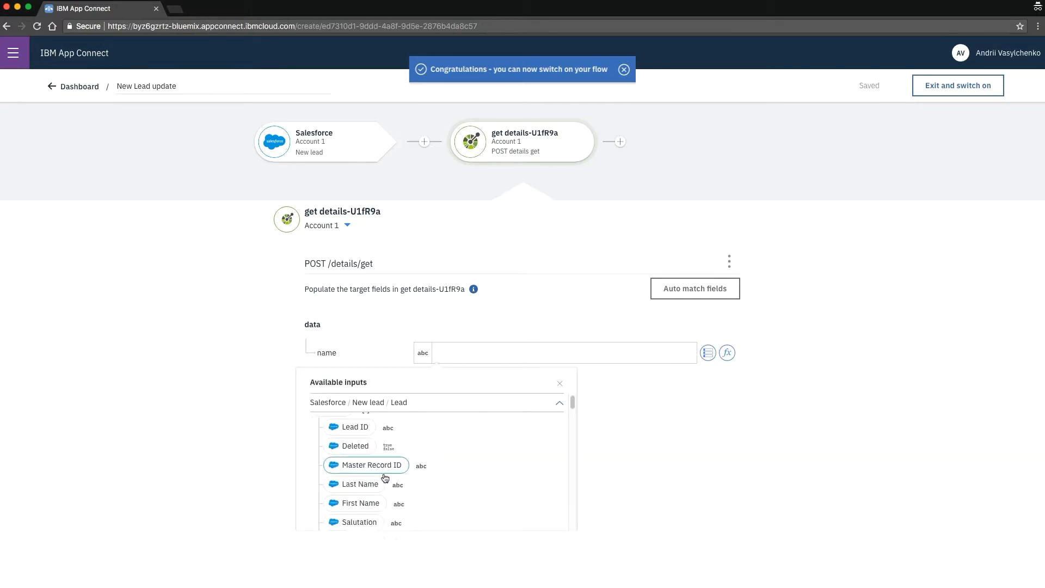
scroll(384, 477, "down", 1)
scroll(386, 490, "down", 1)
left_click(369, 500)
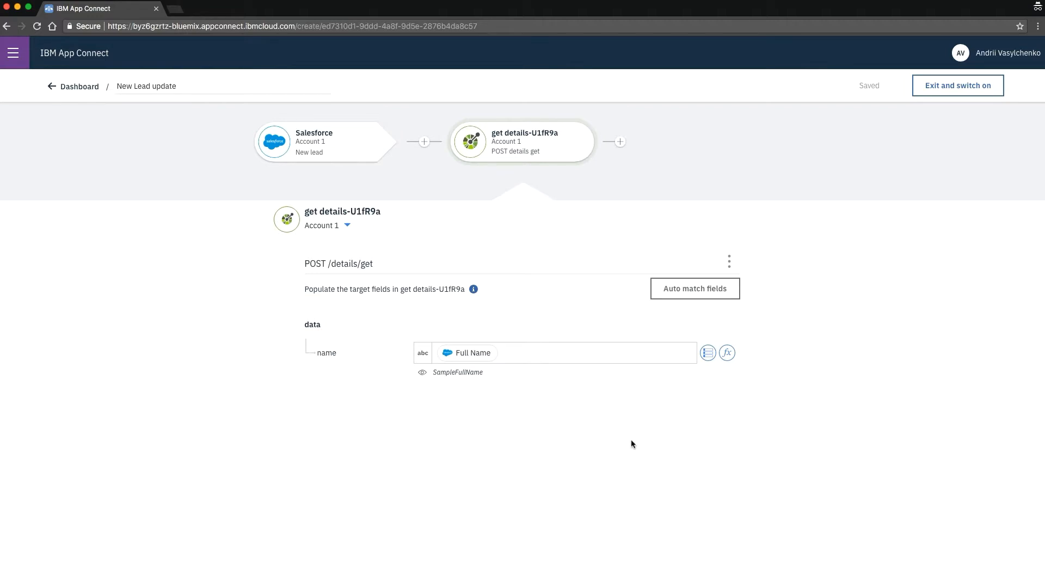
Step: Add the Salesforce "Update or create lead" action after the get details action
left_click(621, 142)
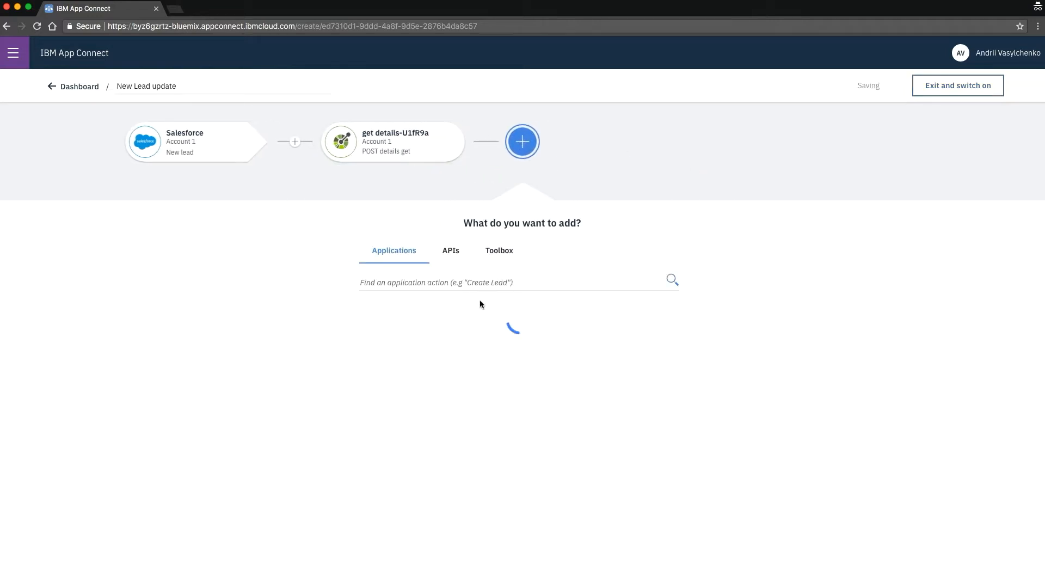
scroll(479, 399, "down", 15)
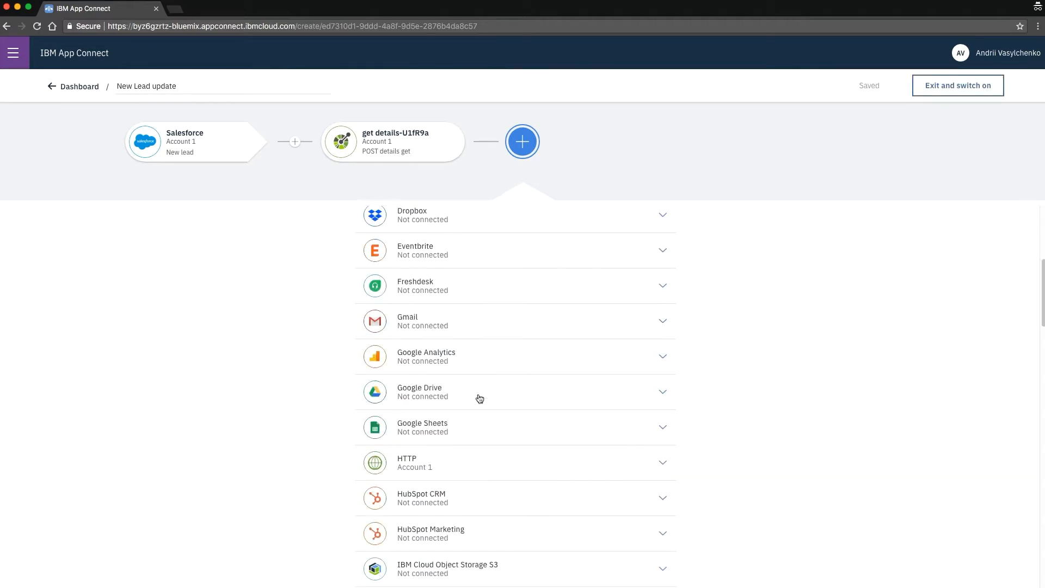
scroll(479, 400, "down", 10)
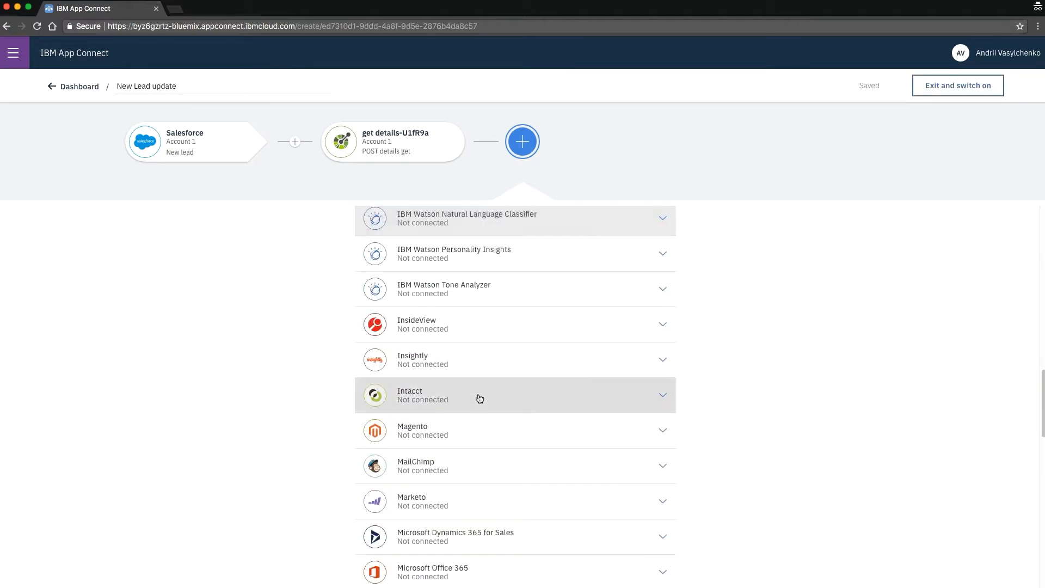
left_click(460, 485)
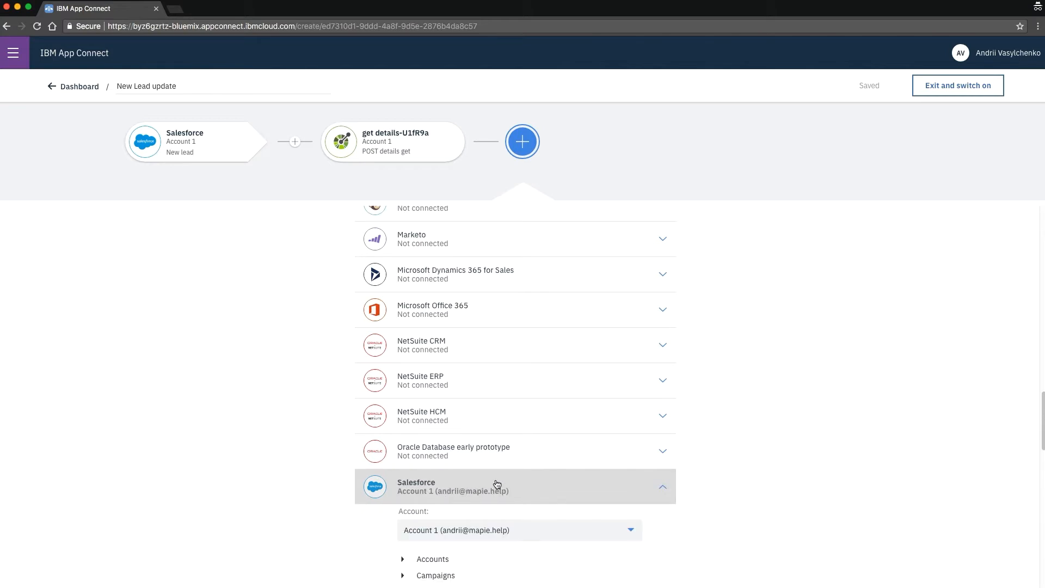
scroll(495, 485, "down", 3)
left_click(429, 485)
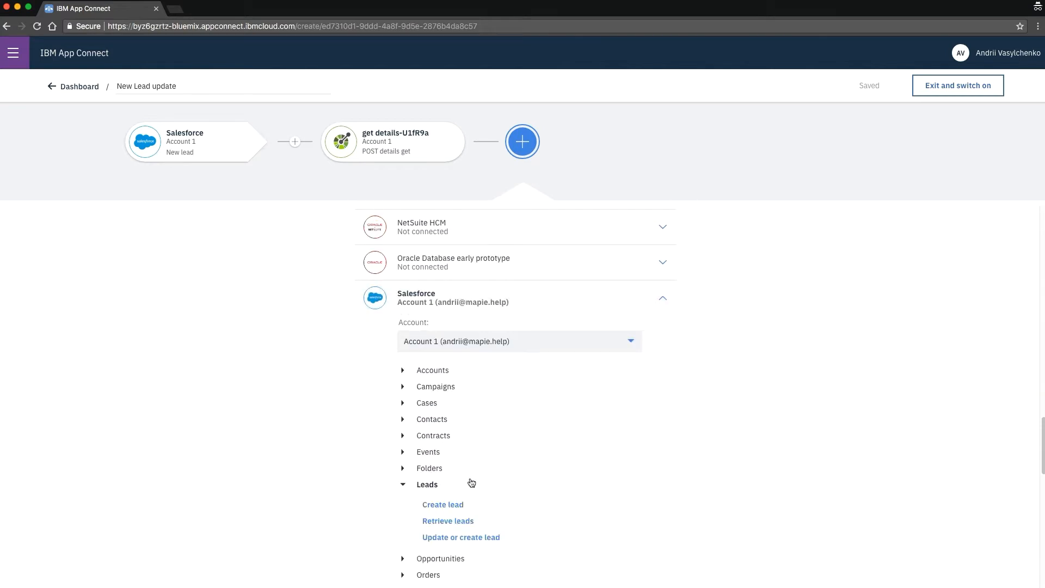
left_click(486, 538)
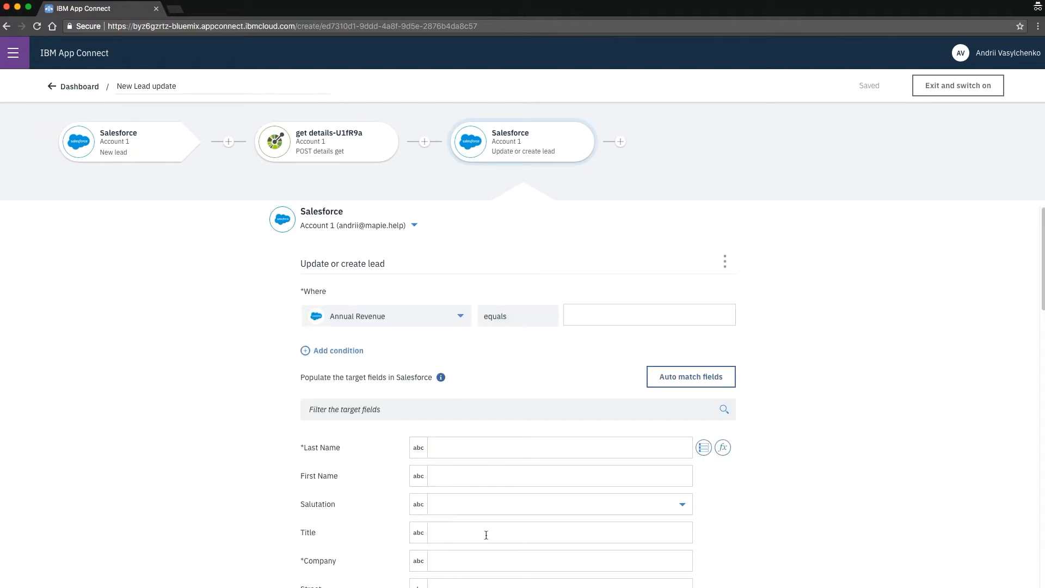
Step: Set the update action's Where condition to Lead ID equals the Lead ID from the Salesforce New lead event
left_click(461, 316)
scroll(413, 345, "down", 9)
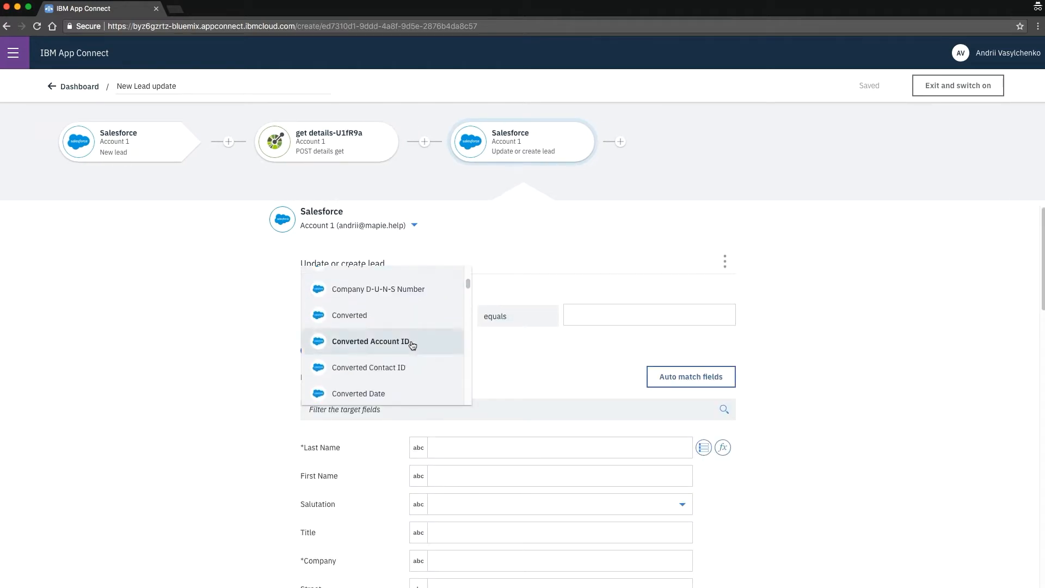
scroll(410, 347, "down", 5)
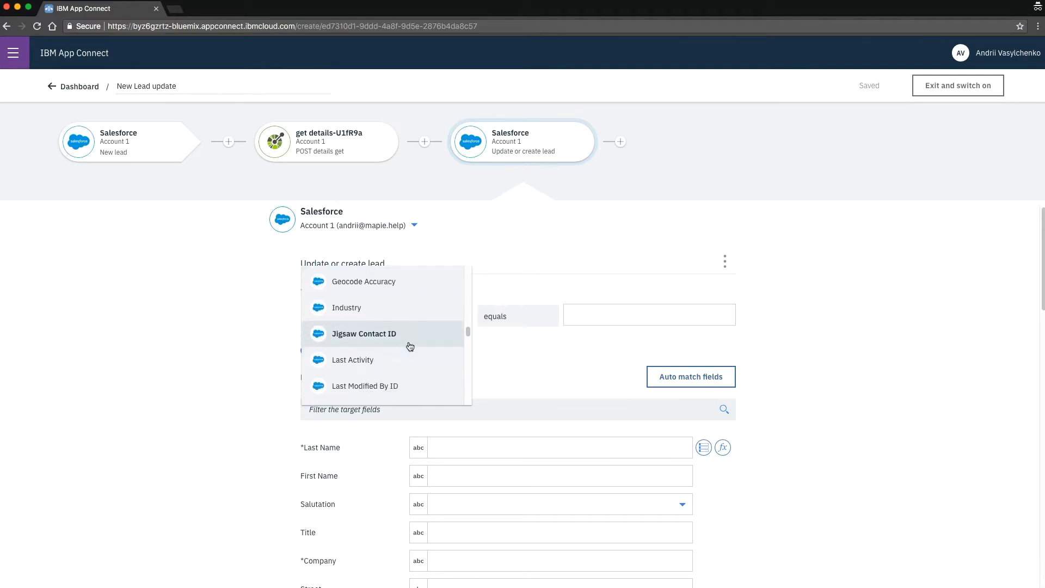
scroll(405, 349, "down", 4)
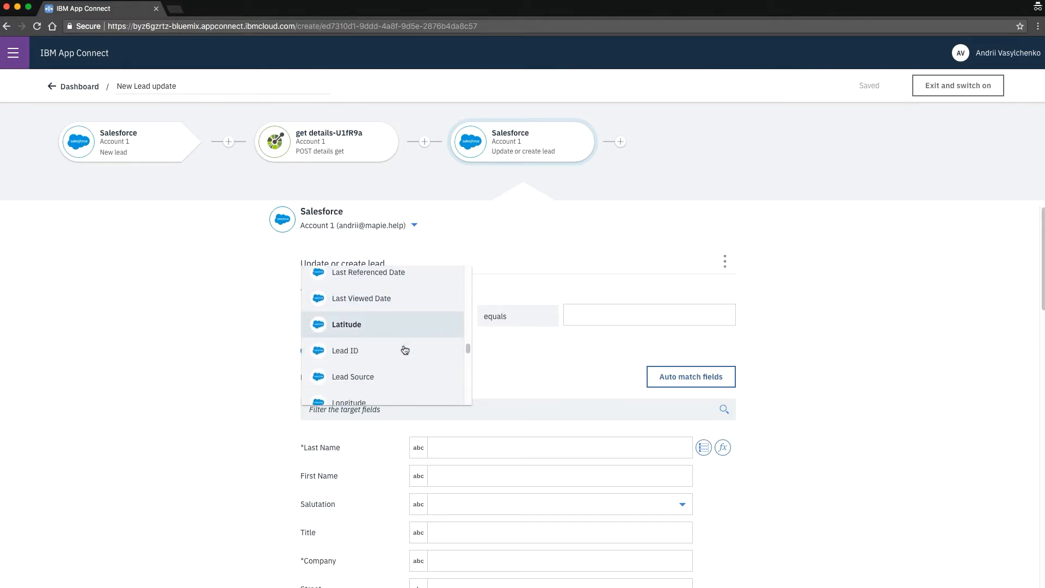
left_click(369, 352)
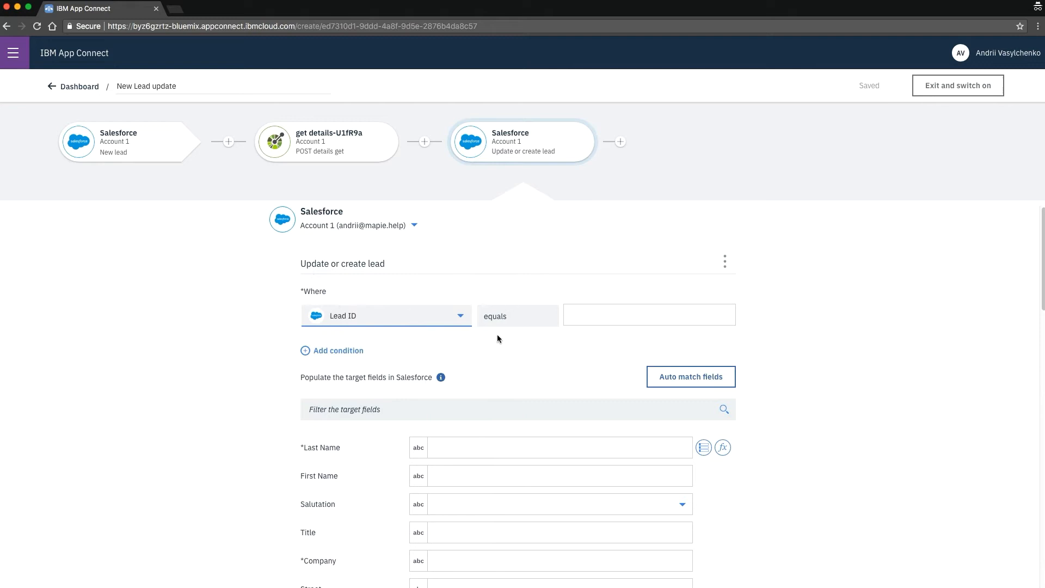
left_click(621, 317)
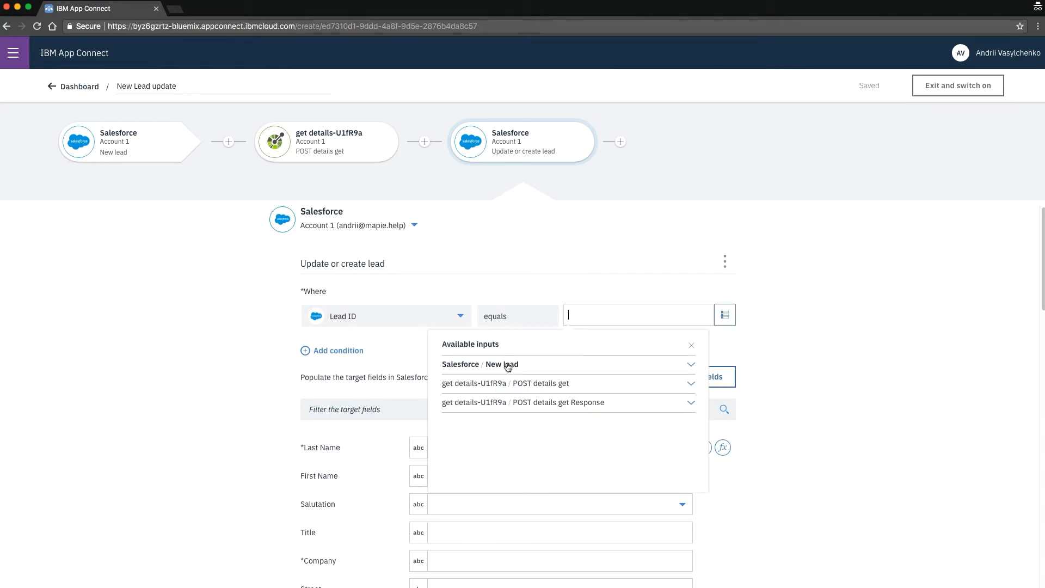
left_click(508, 366)
left_click(494, 404)
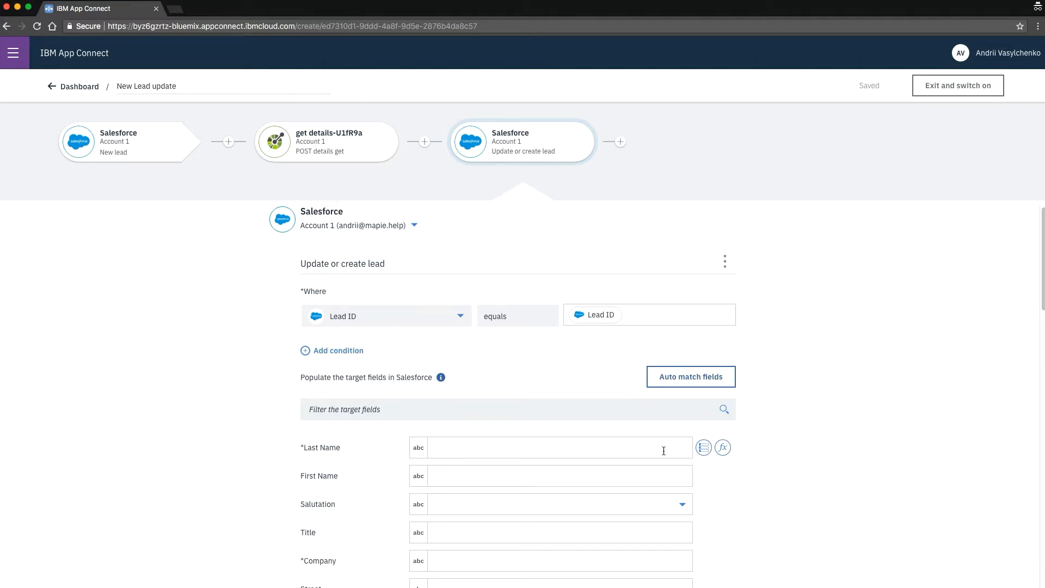
Step: Auto match the lead's target fields and map Street to the street value from the get details response
left_click(711, 377)
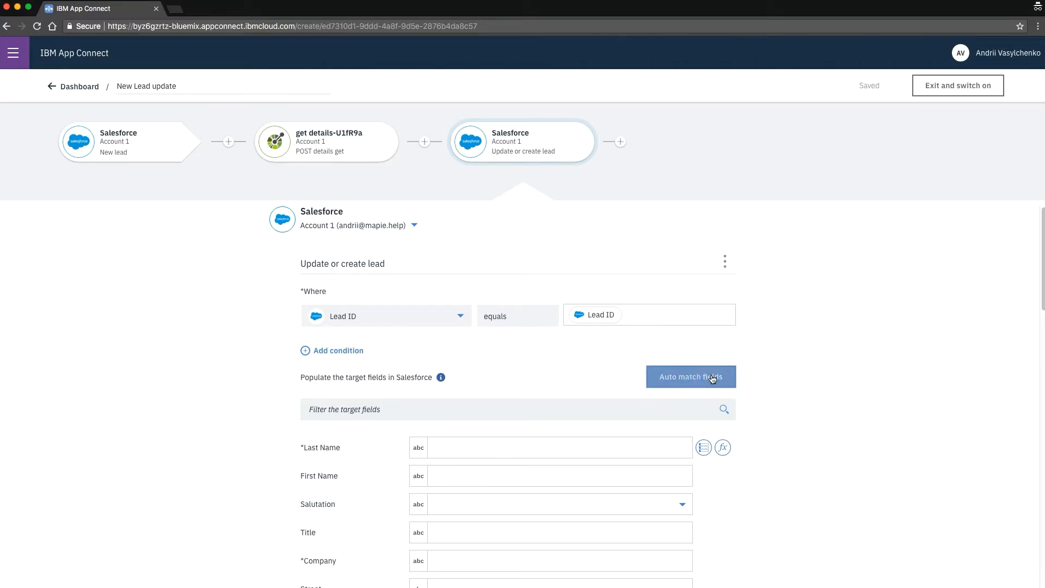
scroll(506, 468, "down", 3)
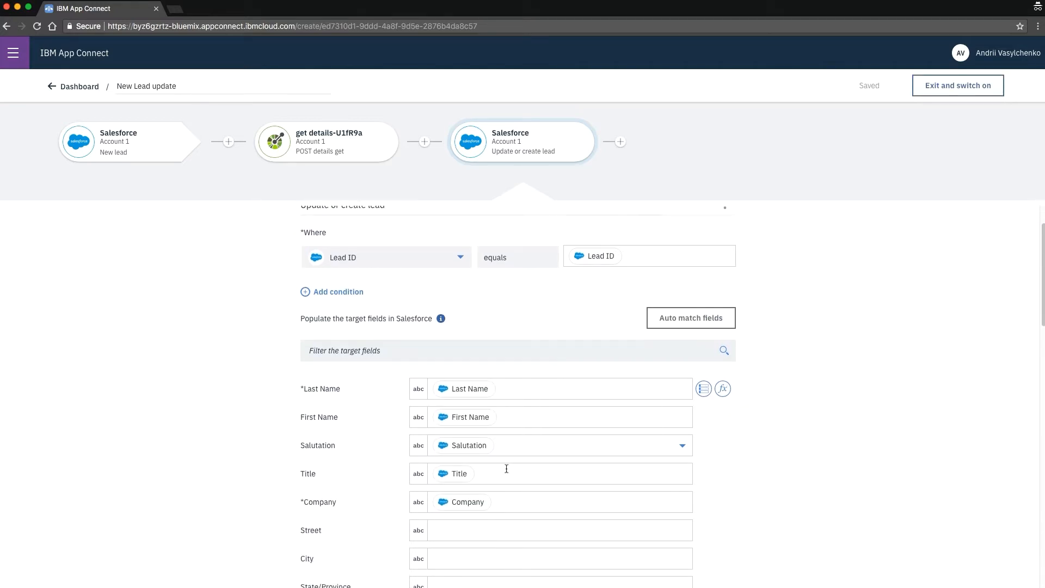
left_click(486, 481)
type("s")
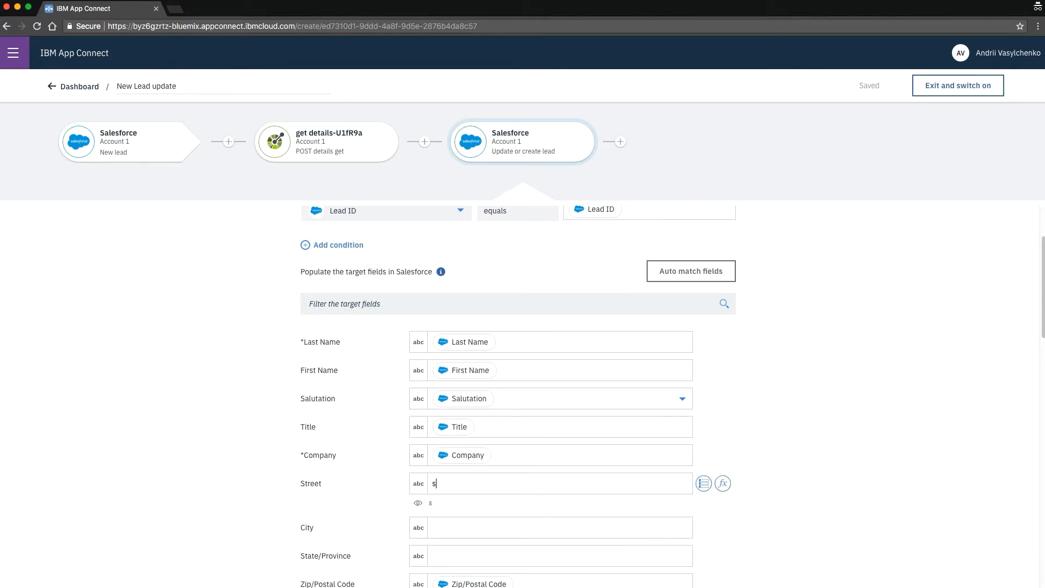
type("tree")
scroll(432, 553, "down", 1)
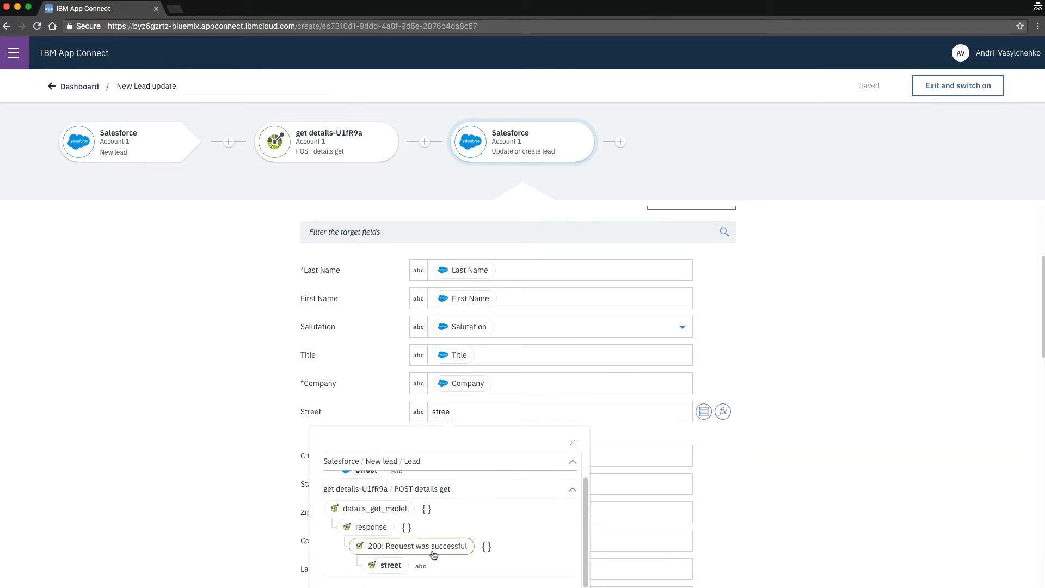
left_click(395, 570)
Step: Map City to the city value and State/Province to the state value from the get details response
left_click(464, 459)
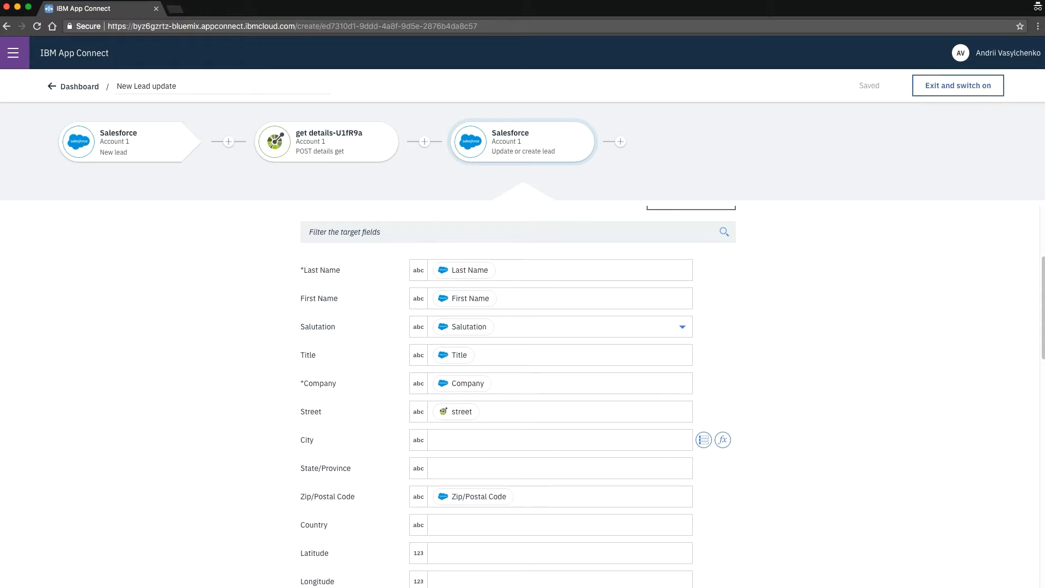
type("city")
scroll(429, 518, "down", 2)
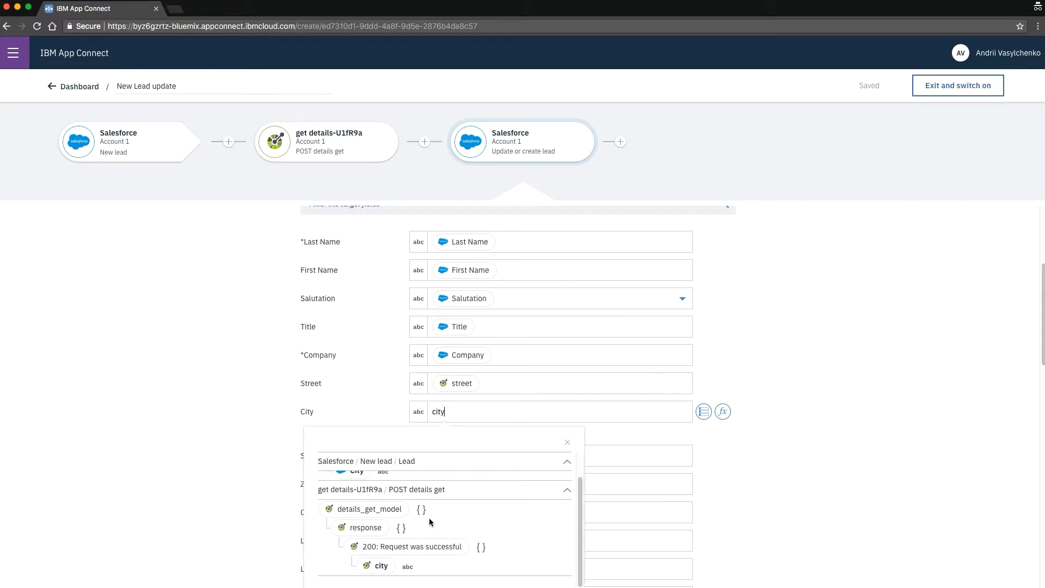
left_click(383, 568)
left_click(455, 455)
type("sta")
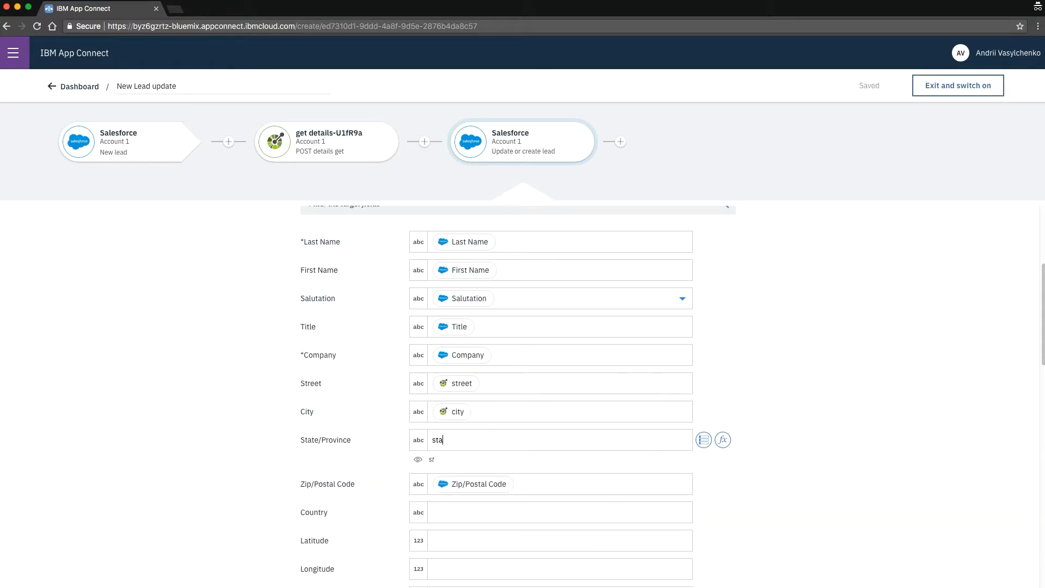
type("t")
scroll(392, 544, "down", 3)
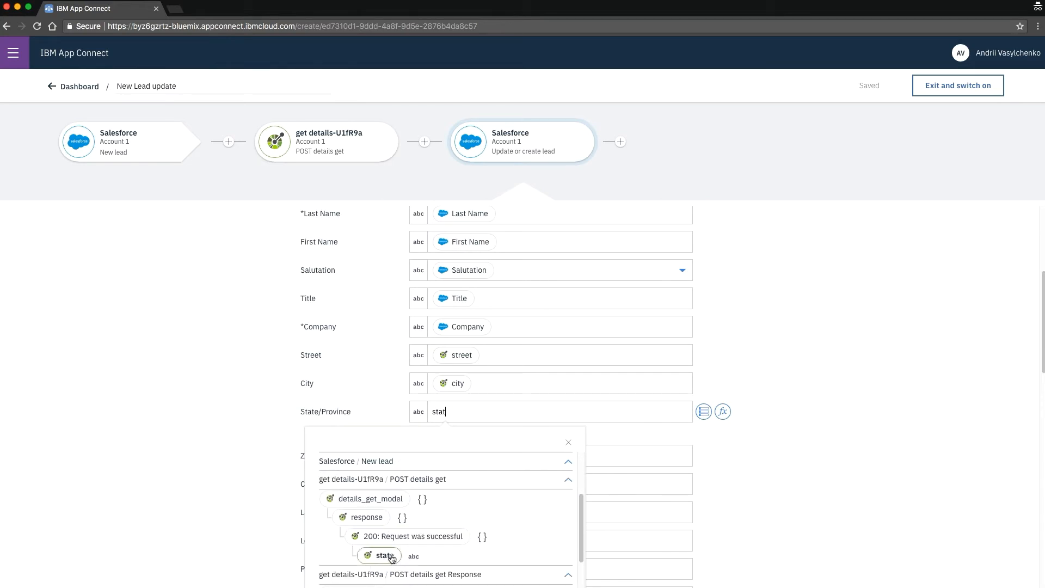
left_click(384, 556)
Step: Replace the Zip/Postal Code mapping with postcode and map Country to country, both from the get details response
left_click(527, 454)
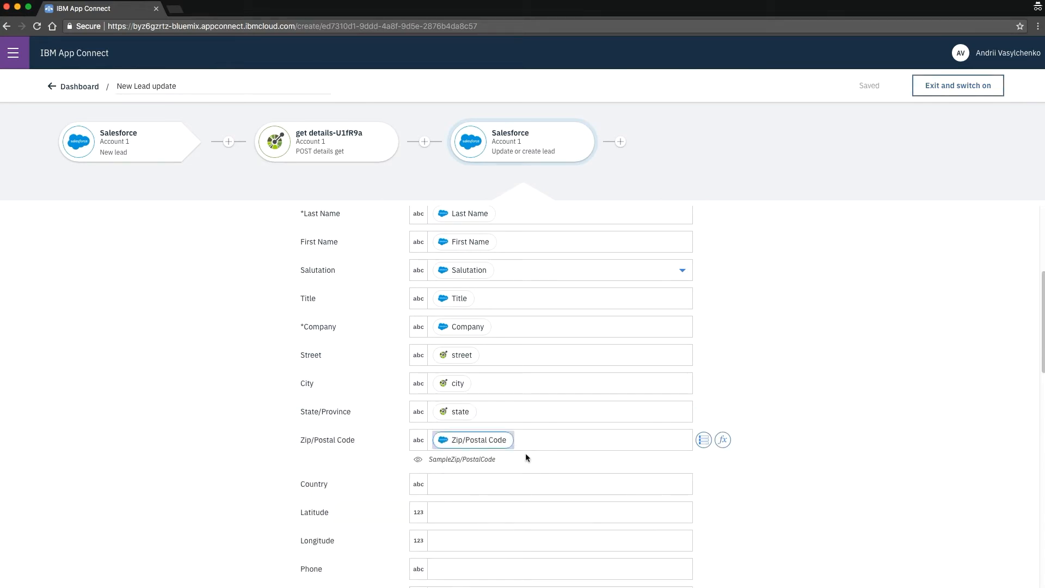
key("BackSpace")
type("postc")
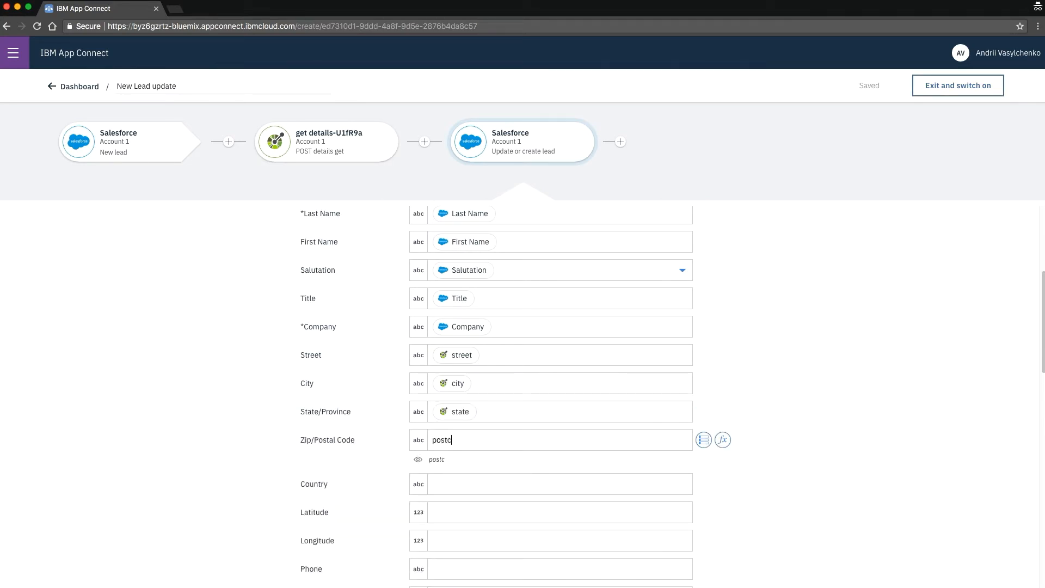
left_click(406, 536)
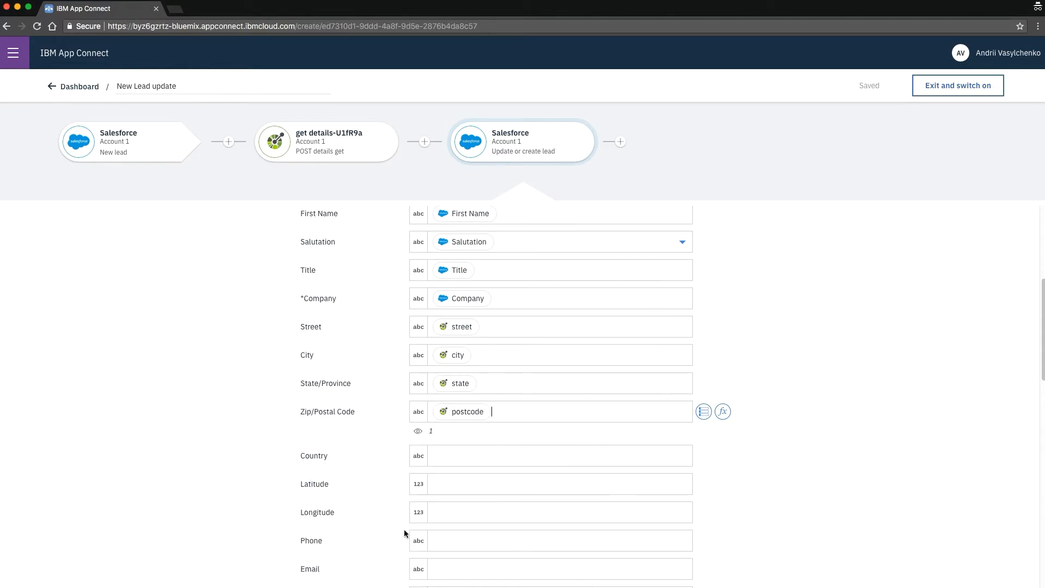
left_click(452, 454)
type("count")
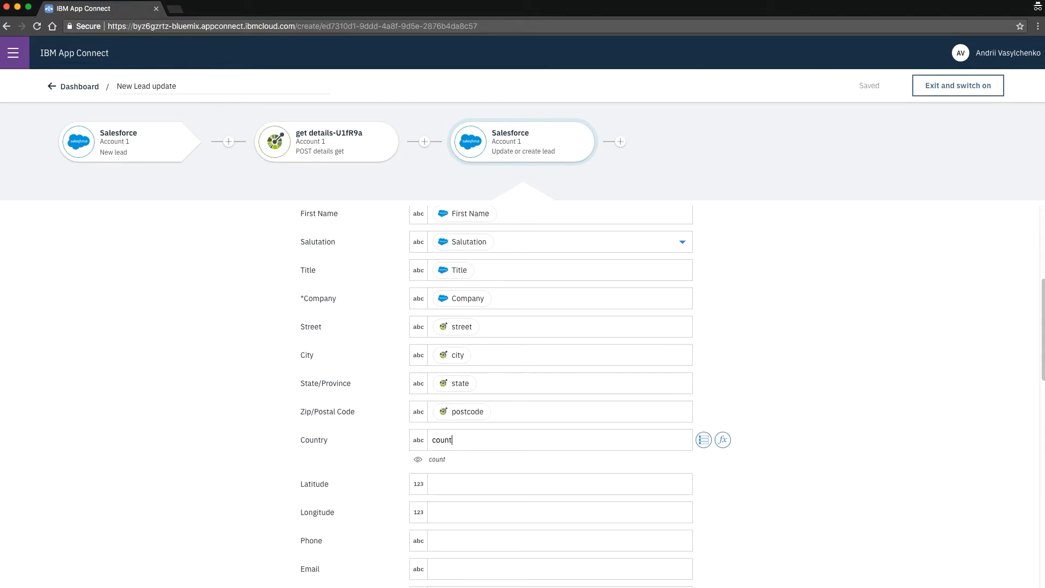
left_click(384, 525)
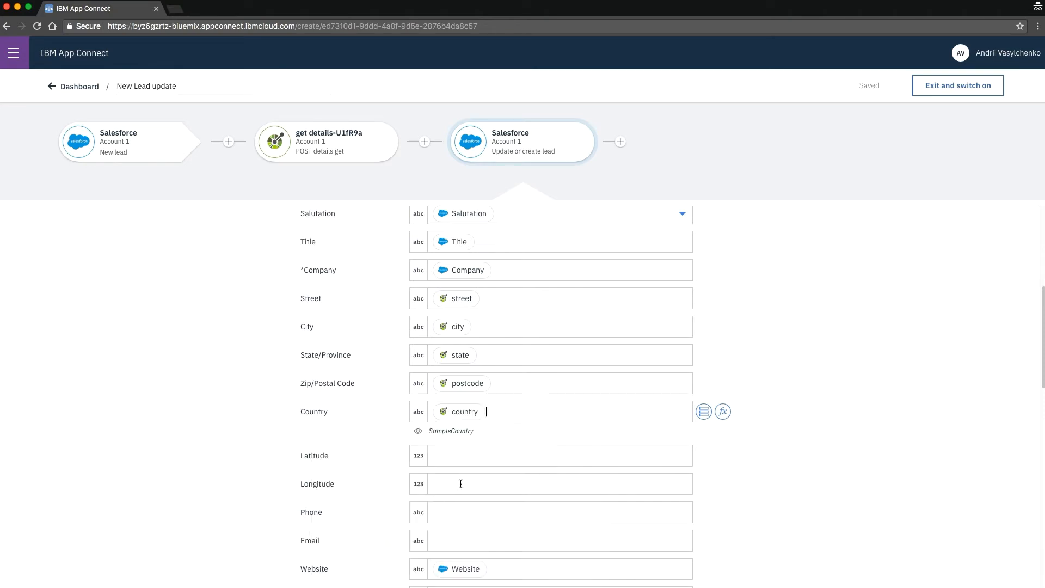
Step: Map the Phone field to phone and the Email field to email from the get details response
scroll(545, 479, "down", 1)
left_click(456, 494)
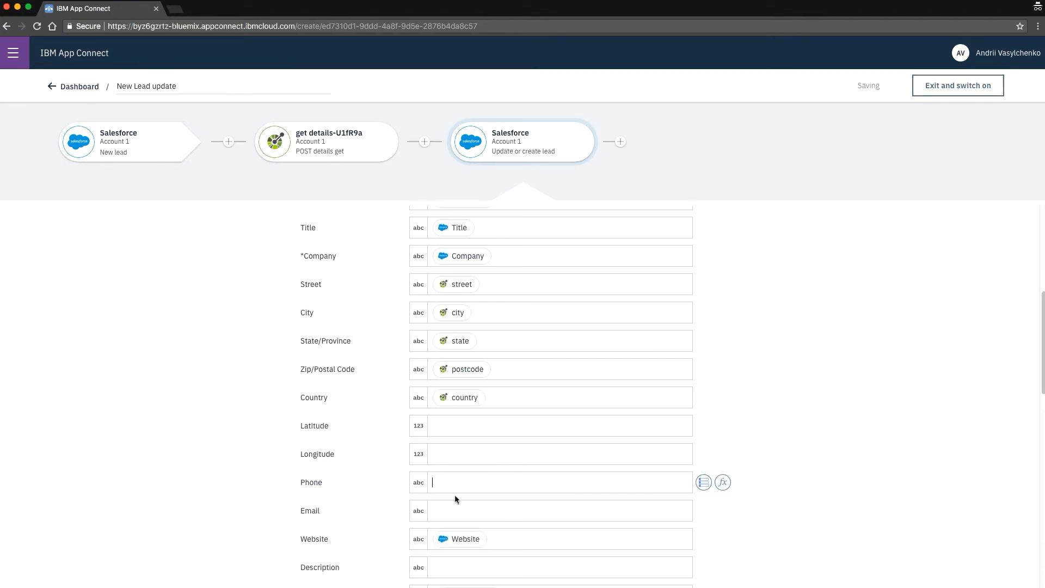
type("phone")
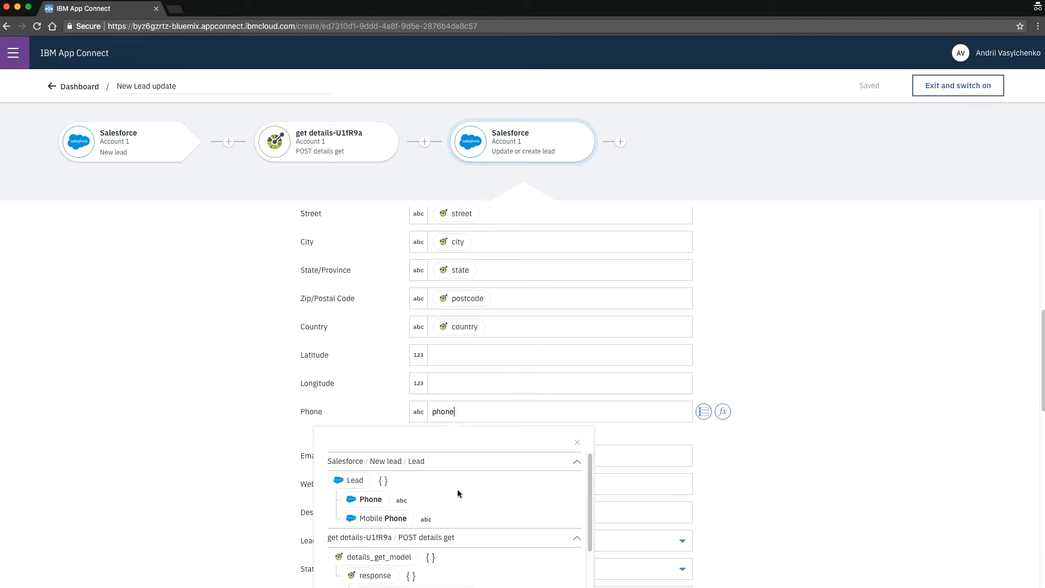
scroll(398, 544, "down", 2)
left_click(401, 565)
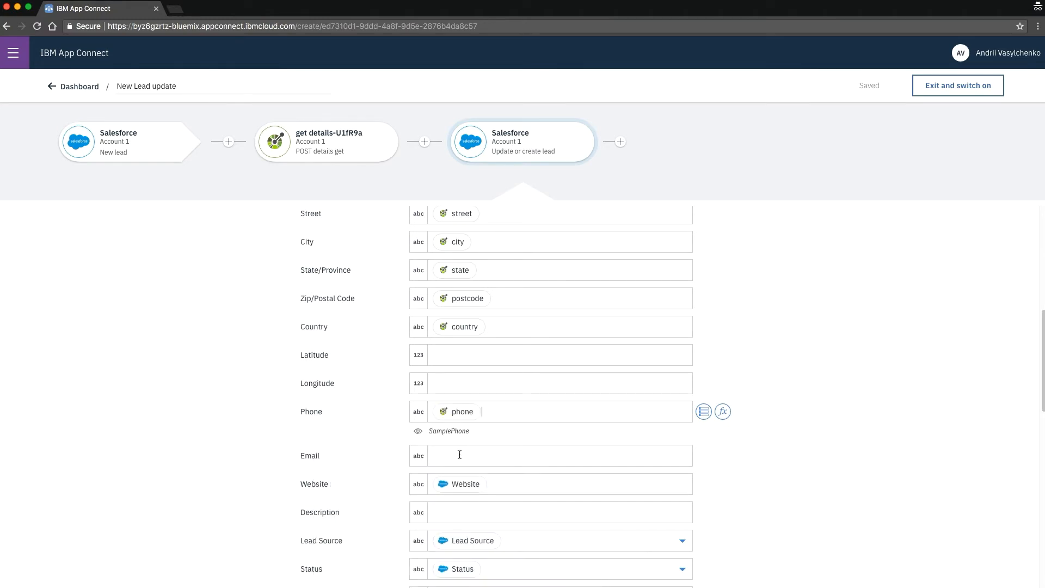
left_click(460, 455)
type("ema")
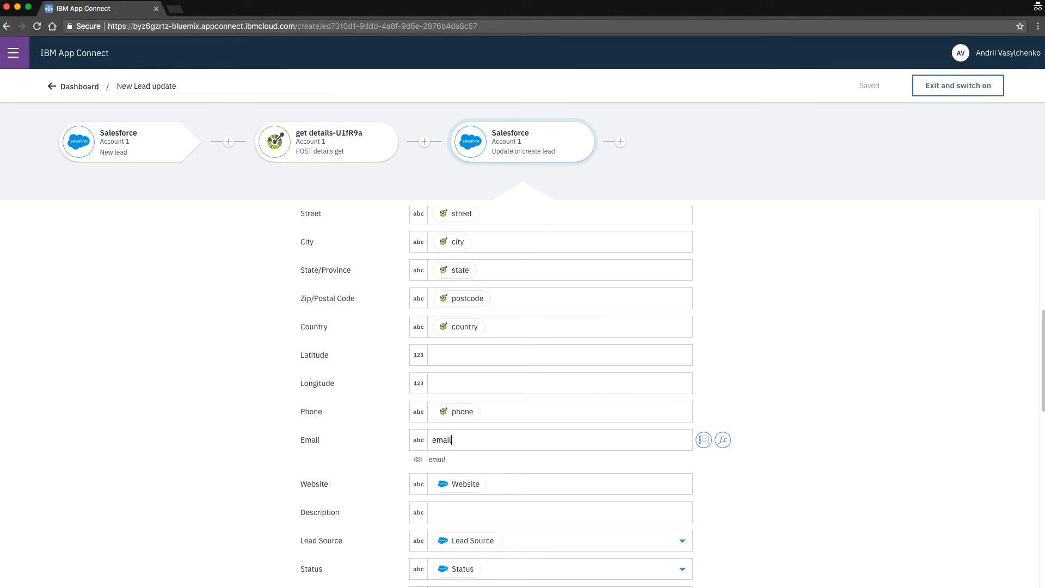
type("il")
scroll(420, 545, "down", 2)
left_click(413, 561)
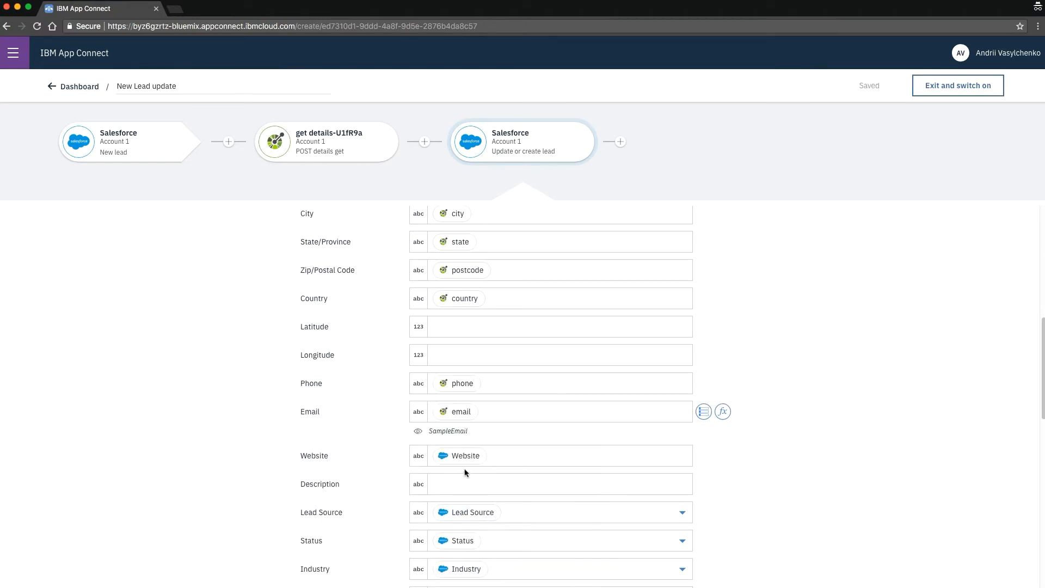
Step: Replace the Mobile Phone mapping with the cell value from the get details response
scroll(466, 472, "down", 5)
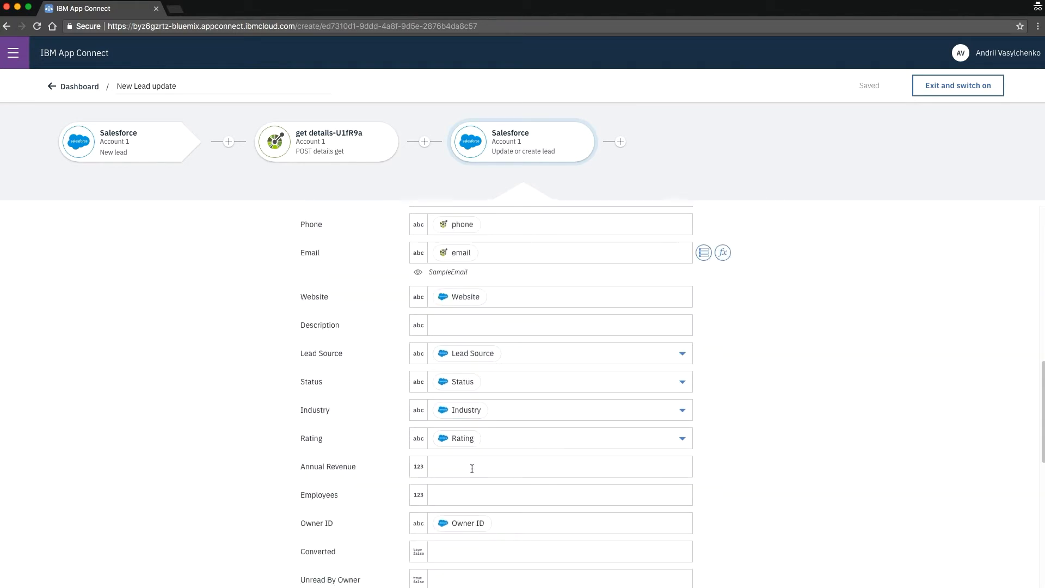
scroll(472, 469, "down", 6)
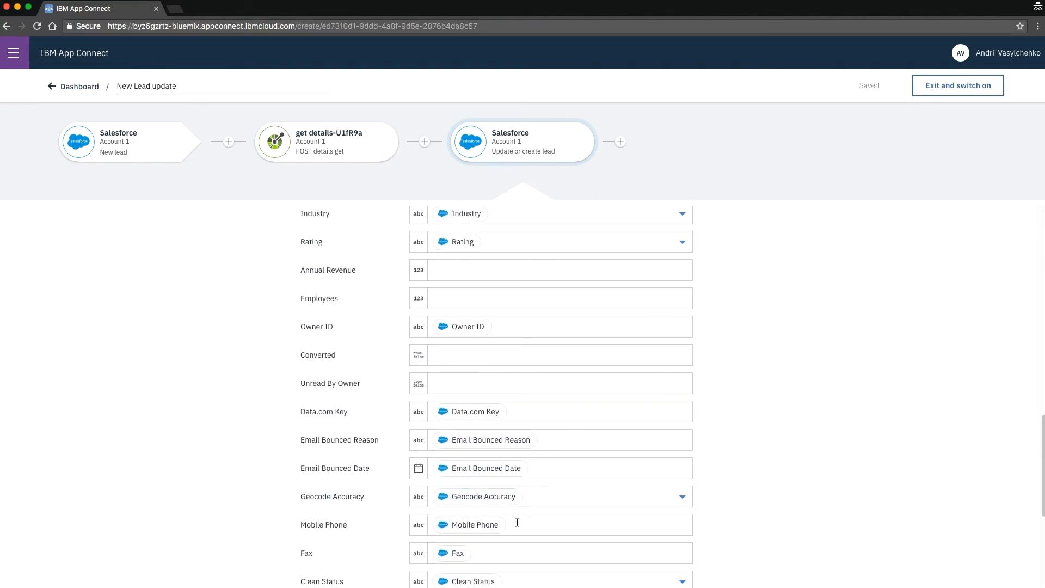
left_click(518, 524)
key("BackSpace")
key("BackSpace")
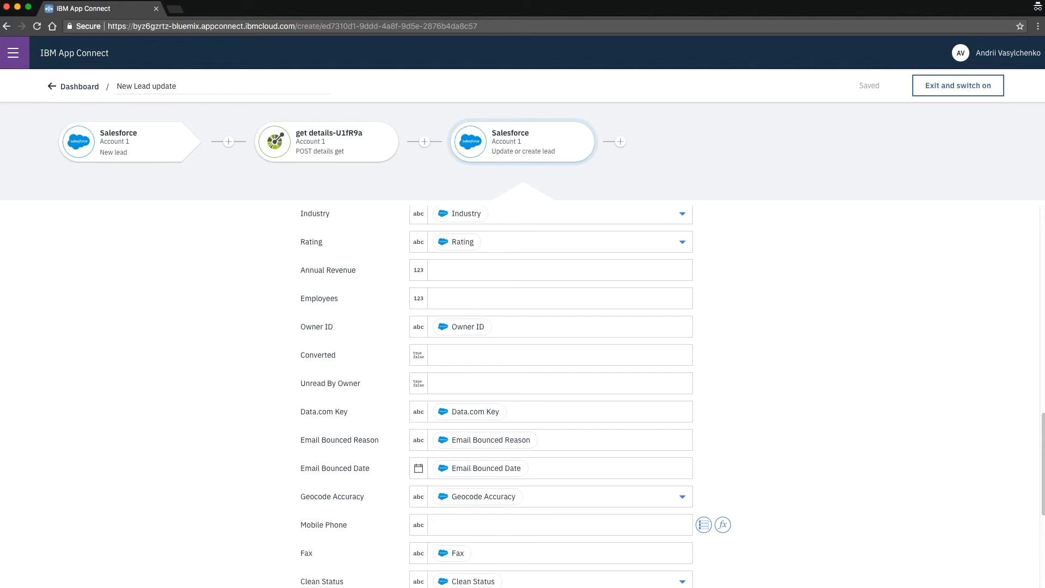
type("cell")
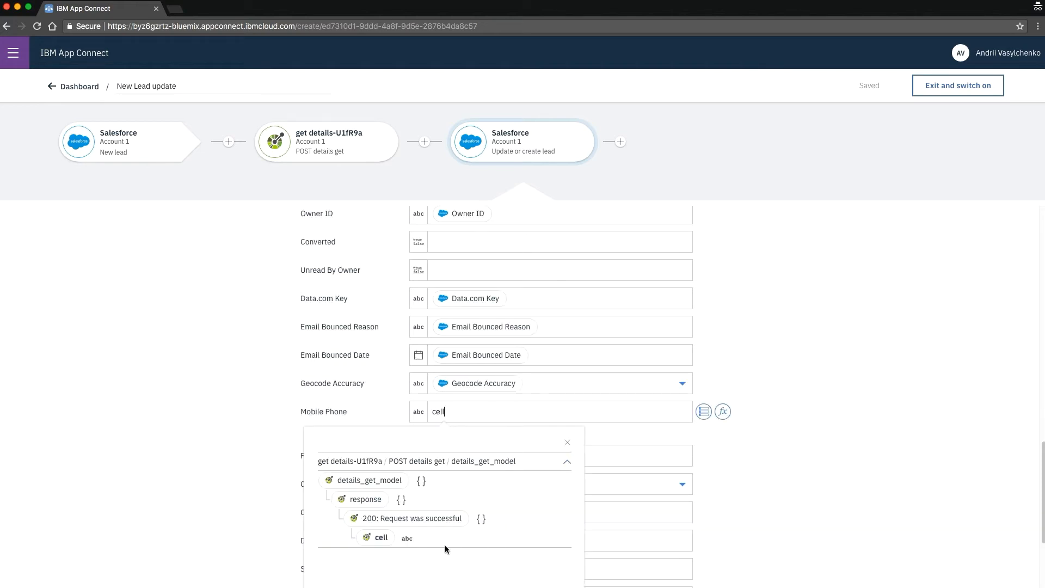
left_click(381, 538)
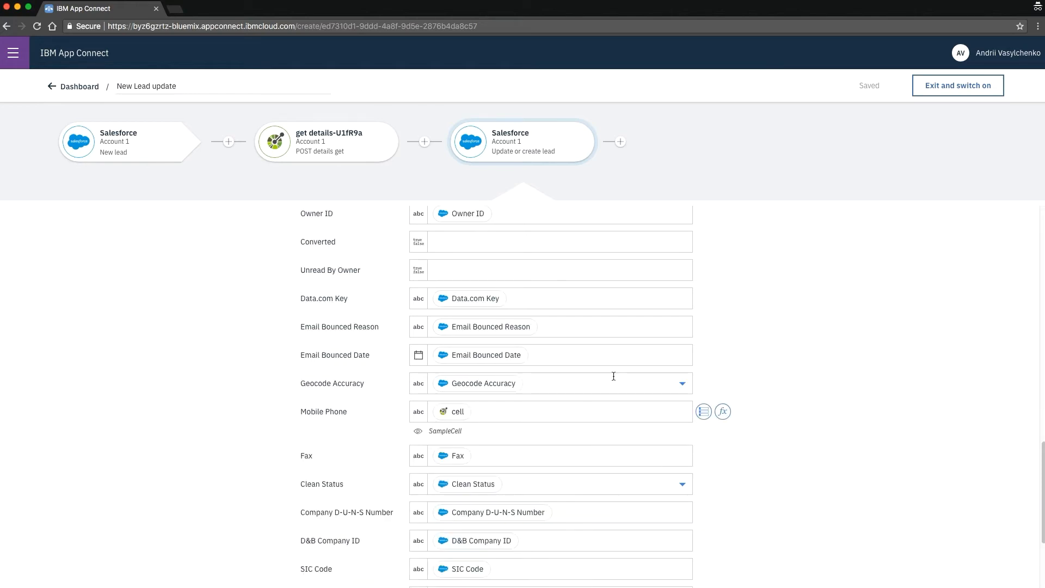
Step: Clear the Email Bounced Date and Email Bounced Reason mappings, and exit and switch on the New Lead update flow
left_click(569, 355)
key("BackSpace")
key("BackSpace")
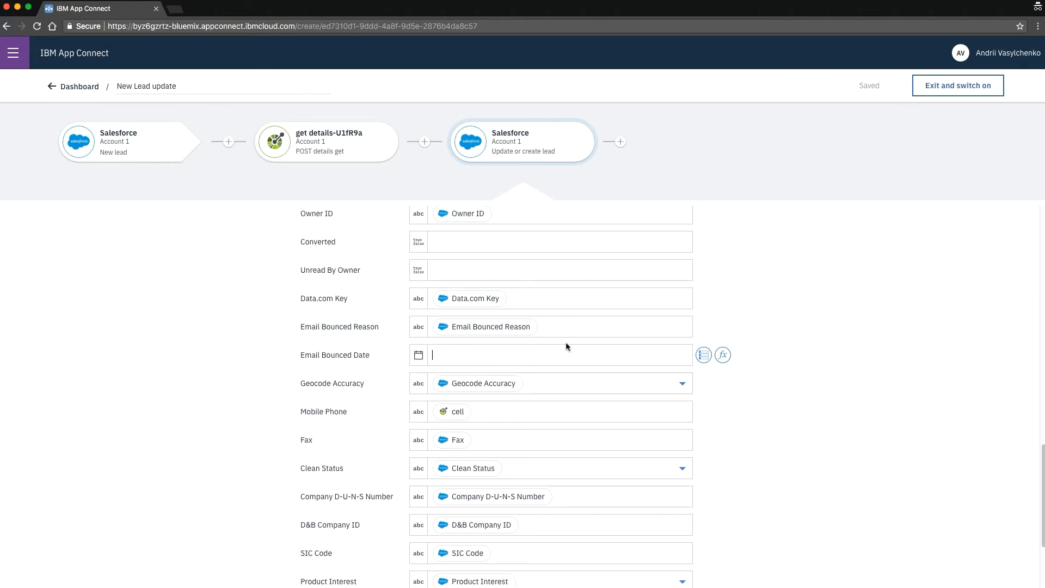
key("BackSpace")
key("BackSpace")
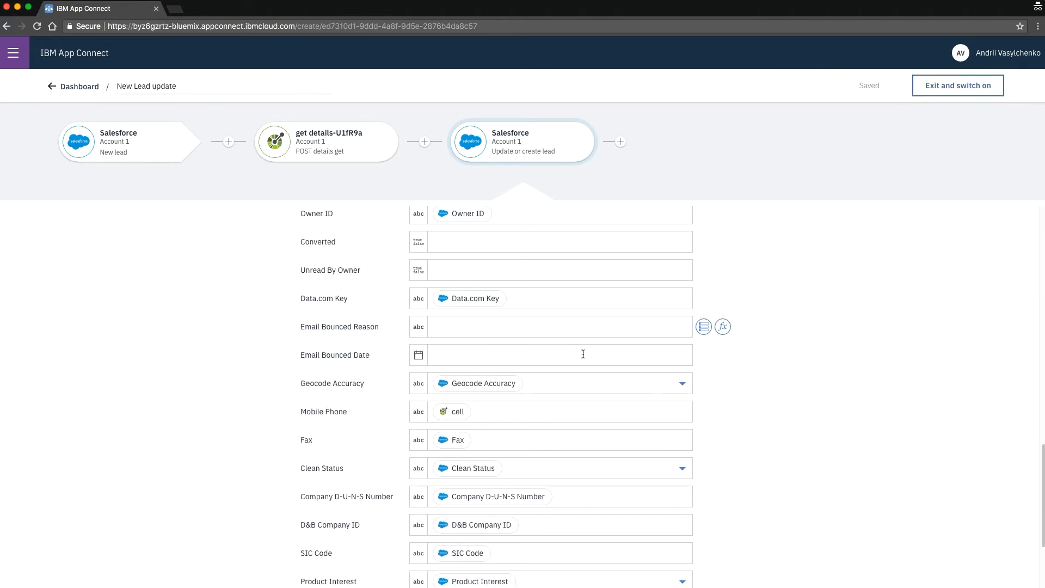
scroll(853, 404, "up", 15)
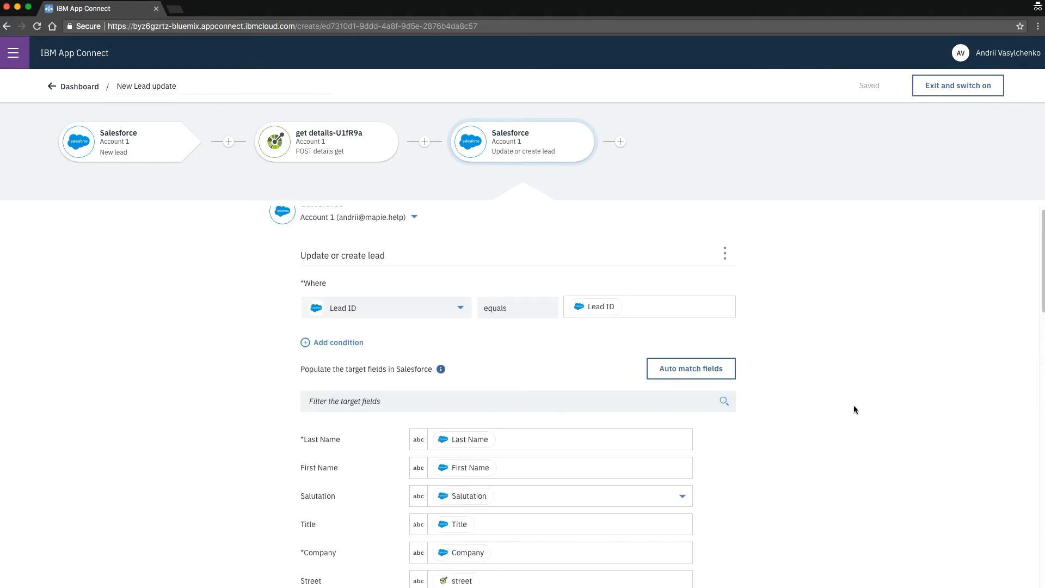
left_click(969, 84)
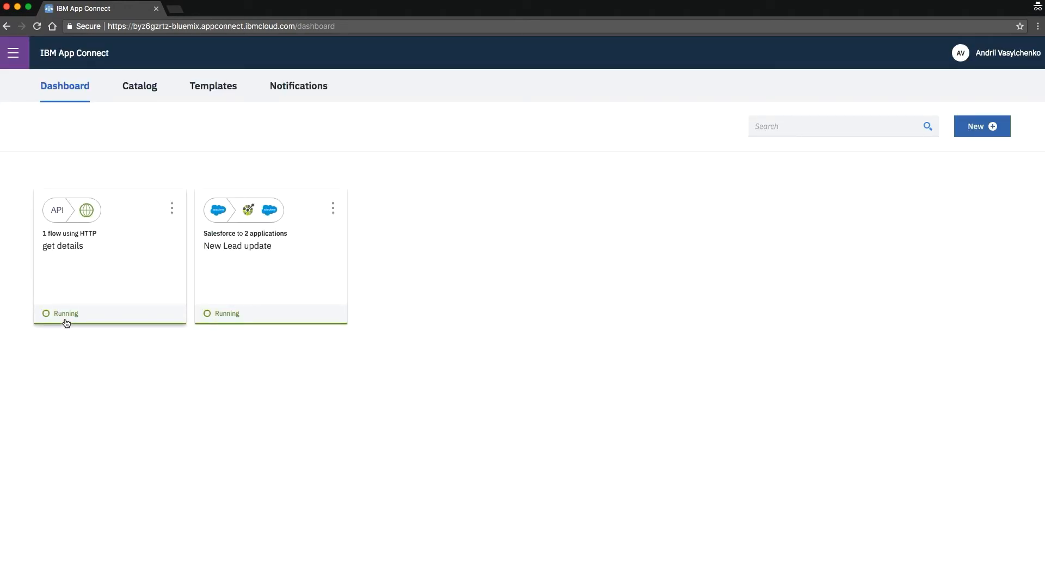
Step: Open login.salesforce.com in a new browser tab and log in to Salesforce with the account username and password
left_click(177, 13)
type("login.salesforce.com/")
key("Return")
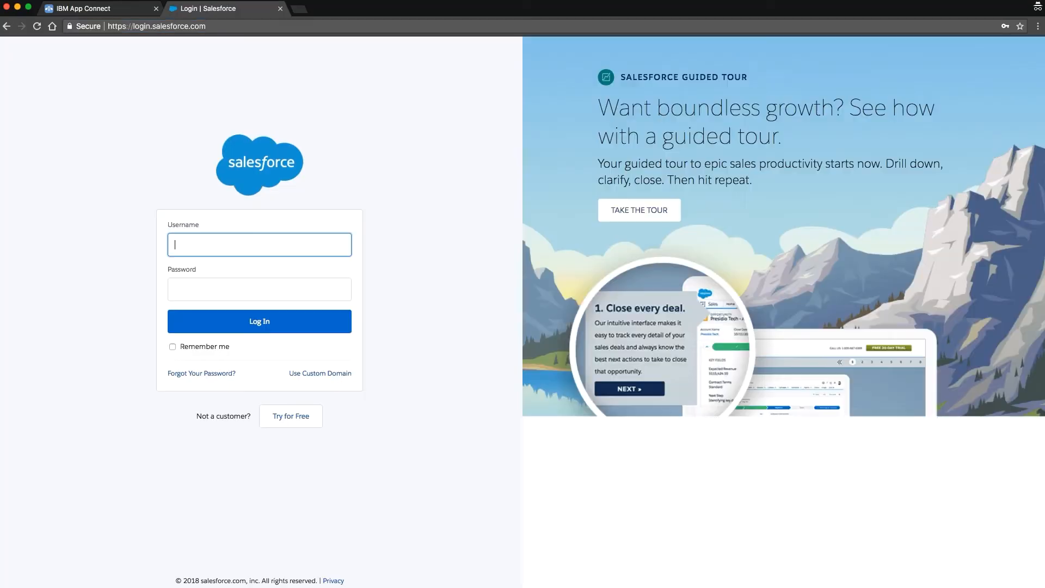
left_click(263, 319)
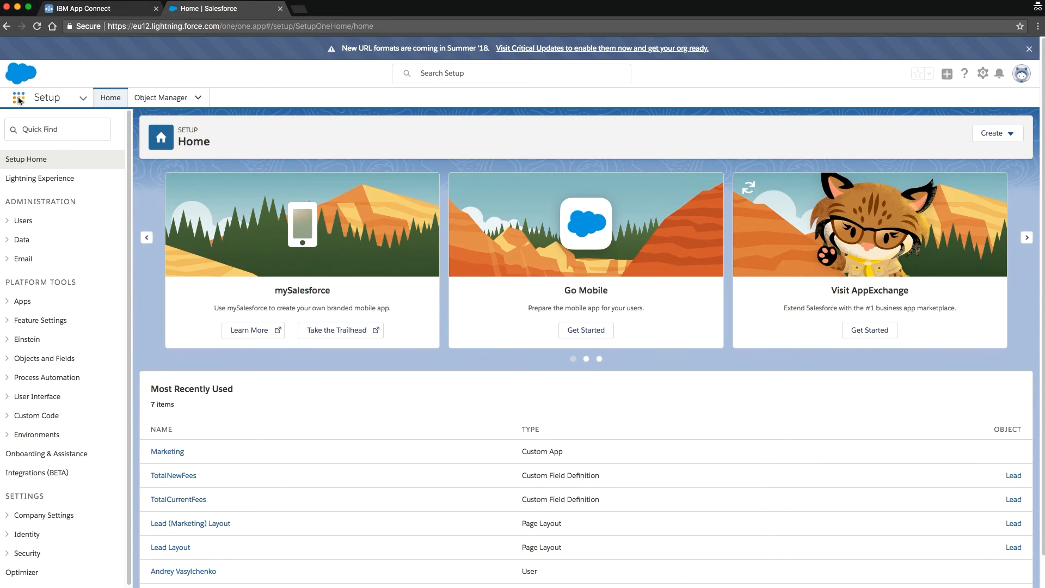
Step: Switch to the Salesforce Marketing app and open its Leads list
left_click(20, 101)
left_click(371, 159)
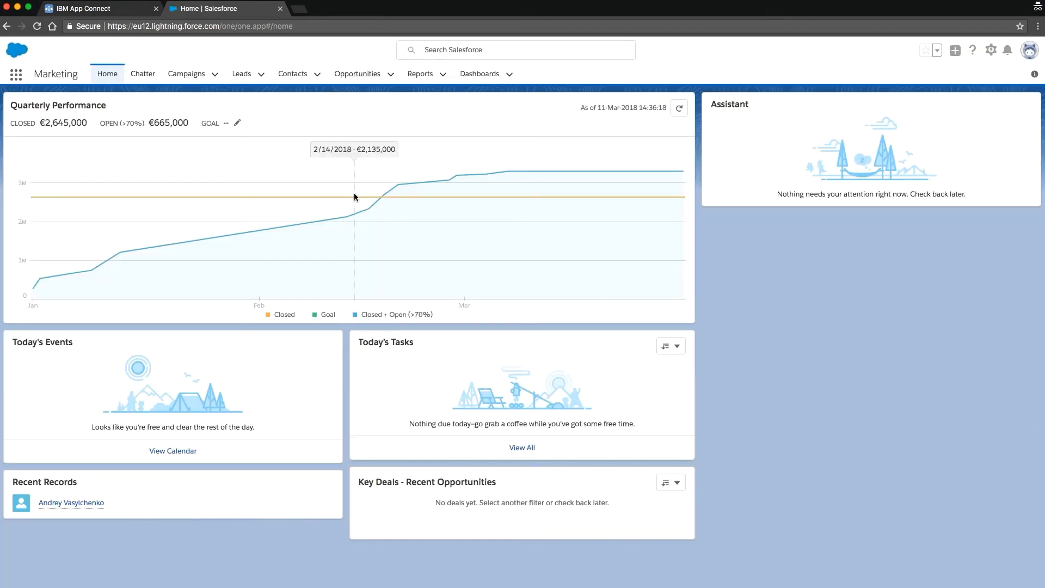
left_click(242, 76)
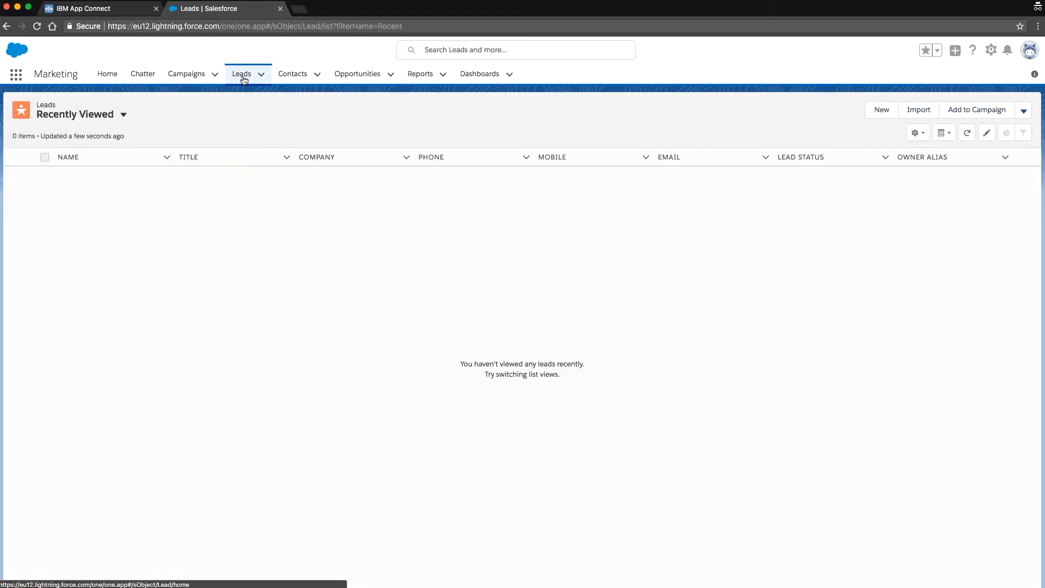
Step: Create a new lead with the person's first and last name and company IBM, save it, and return to the Leads list
left_click(882, 109)
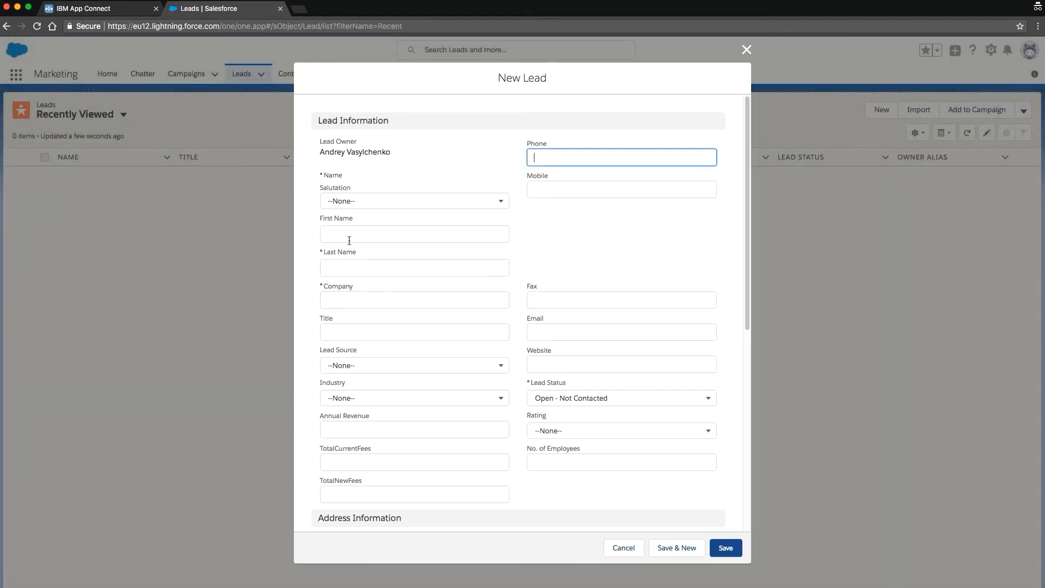
left_click(349, 234)
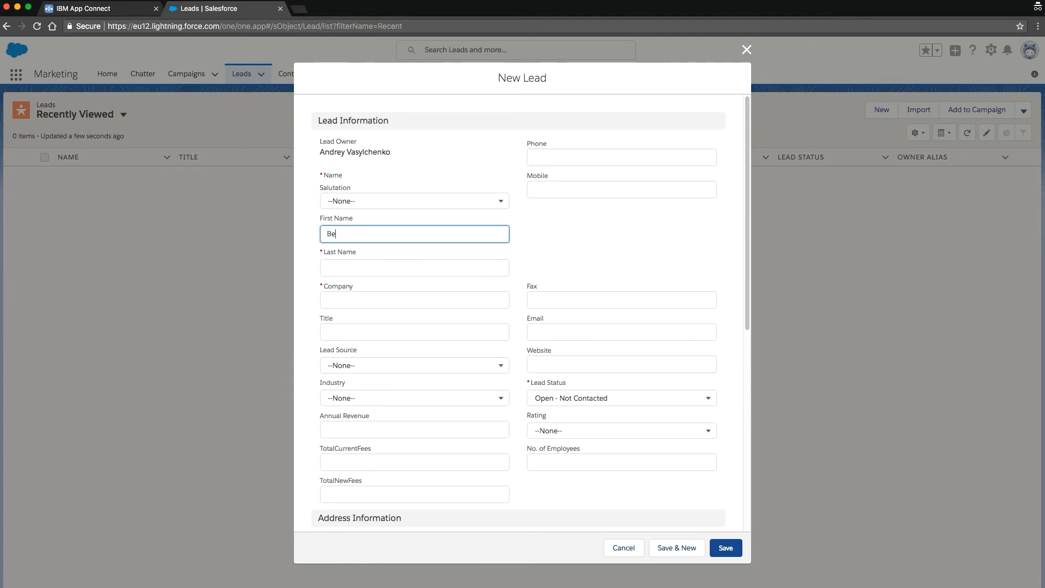
left_click(351, 264)
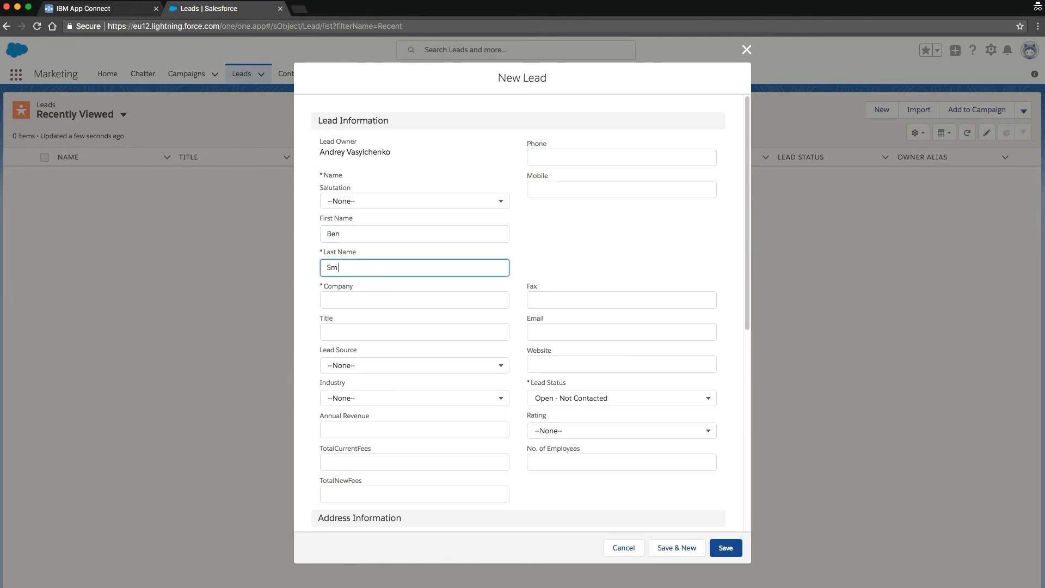
left_click(375, 299)
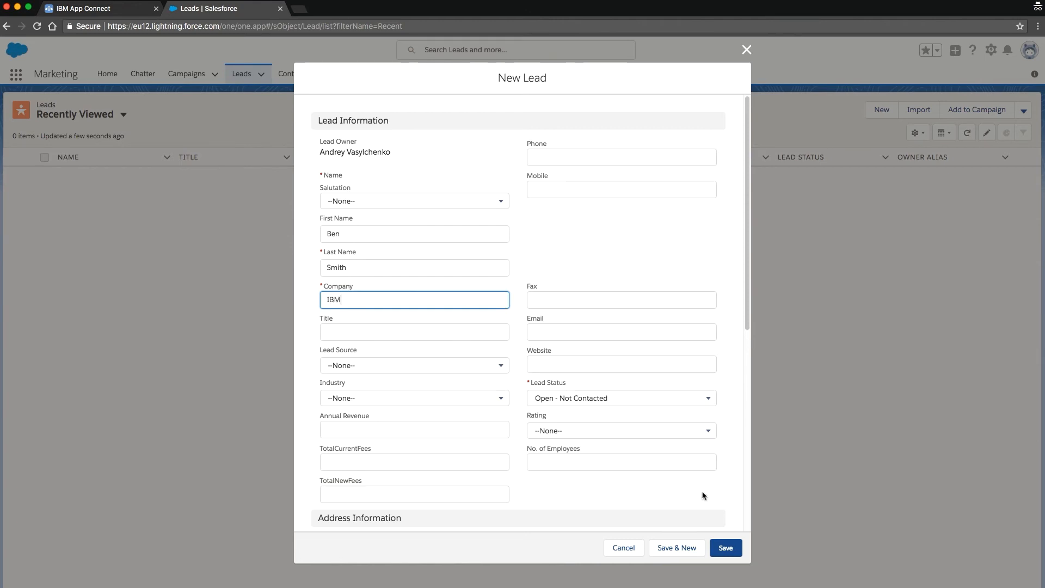
left_click(729, 548)
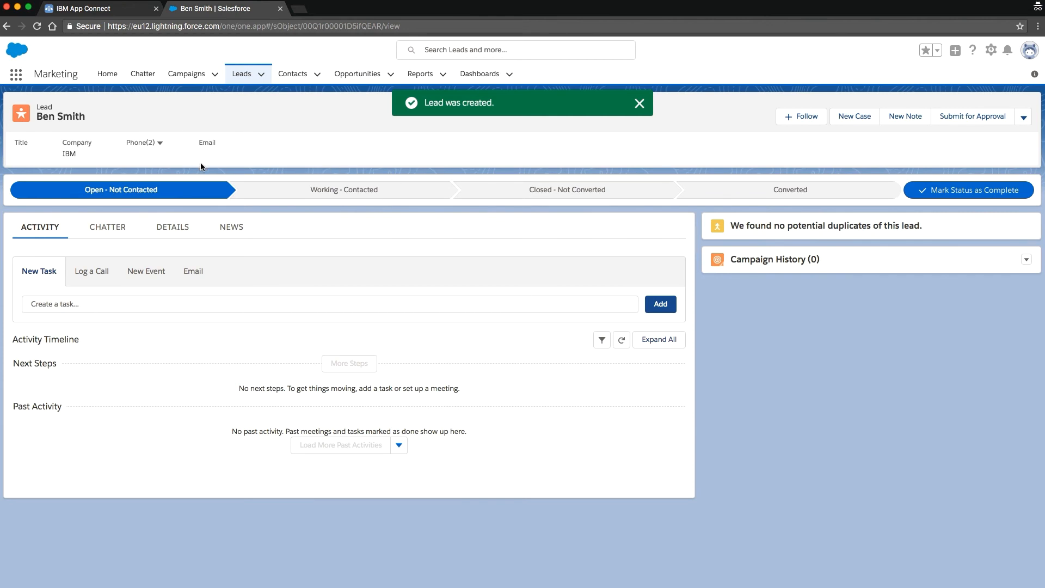
left_click(242, 73)
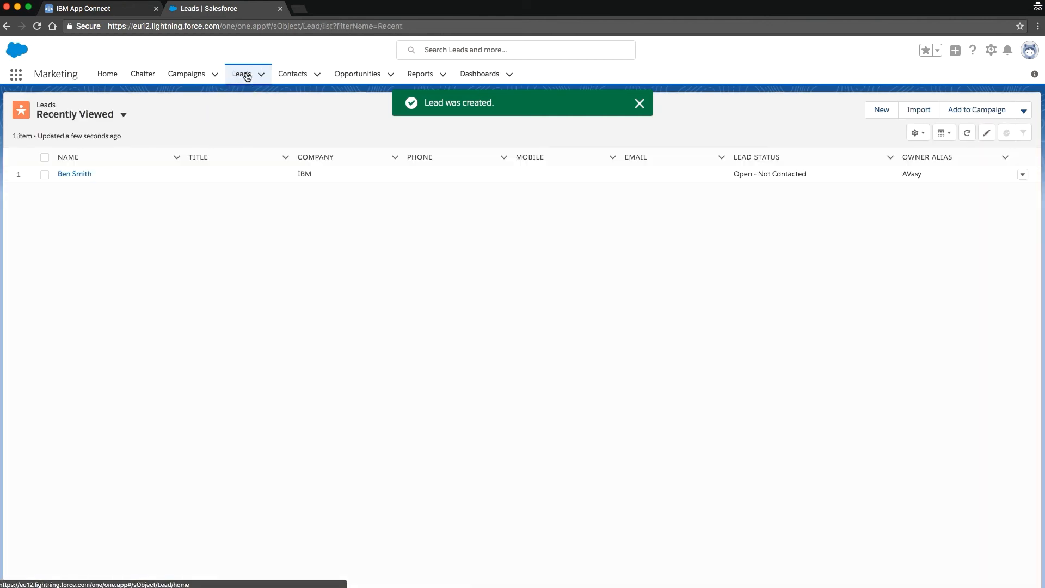
Step: Switch to IBM App Connect, examine the get details API's call analytics and response log, and return to the dashboard
left_click(97, 11)
left_click(79, 233)
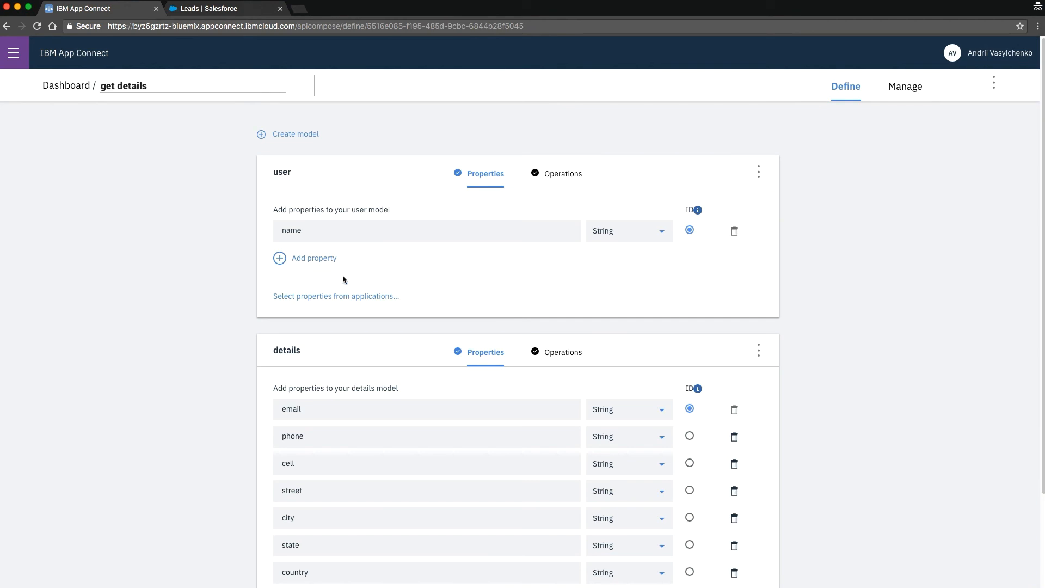
left_click(899, 90)
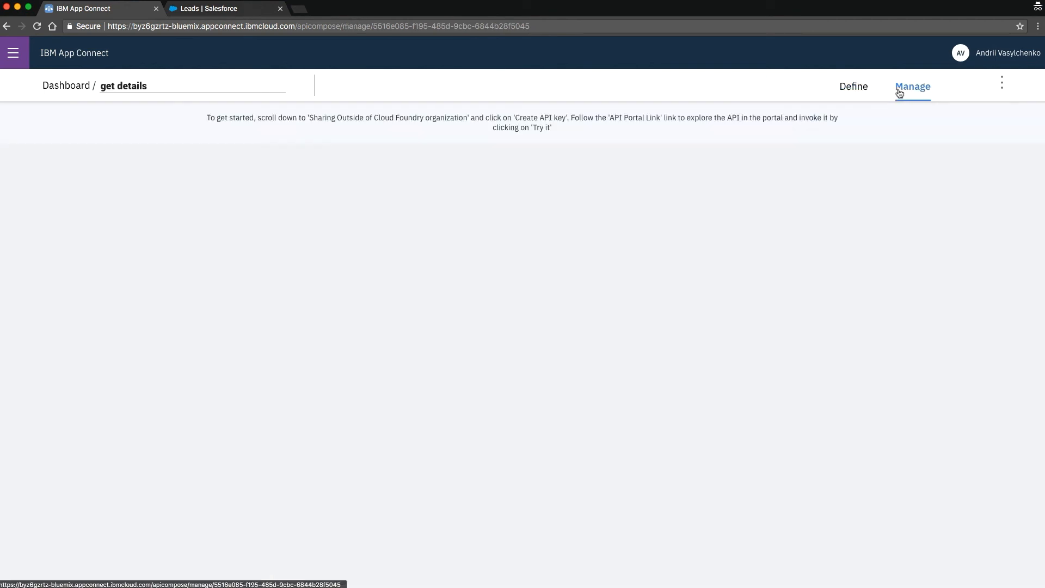
scroll(787, 285, "down", 5)
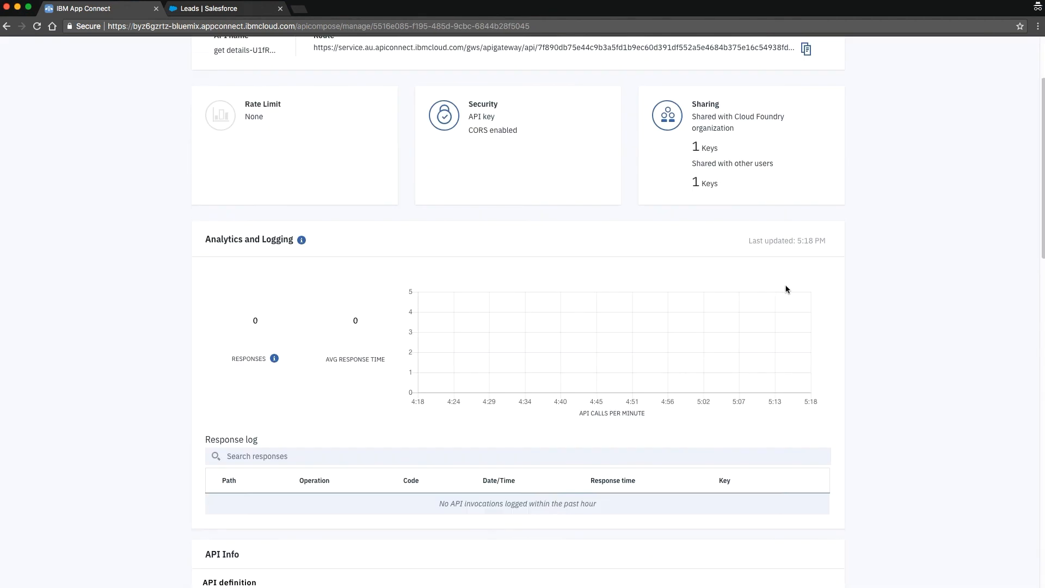
scroll(725, 328, "down", 11)
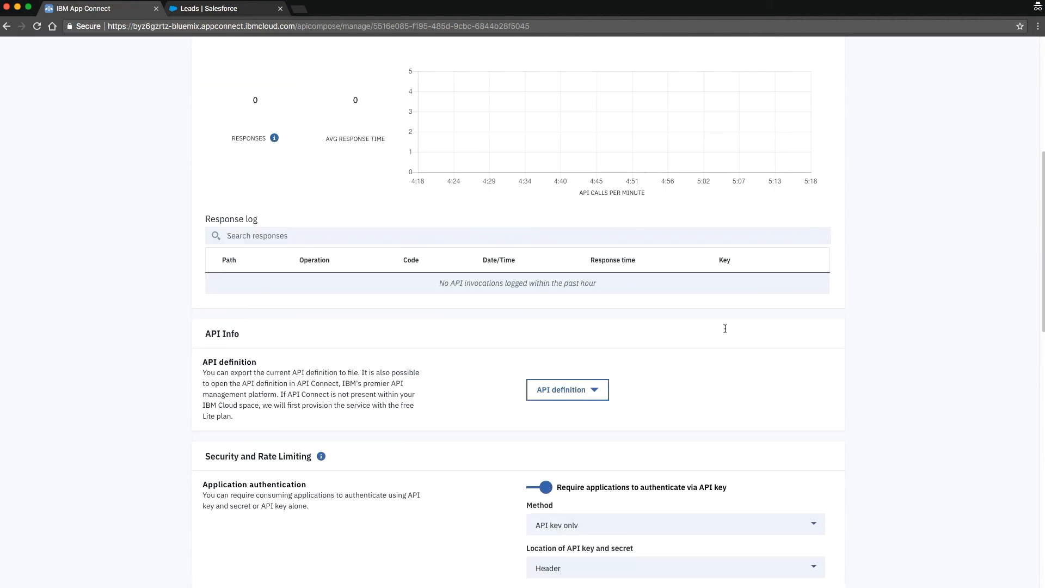
scroll(725, 329, "up", 9)
scroll(725, 331, "up", 1)
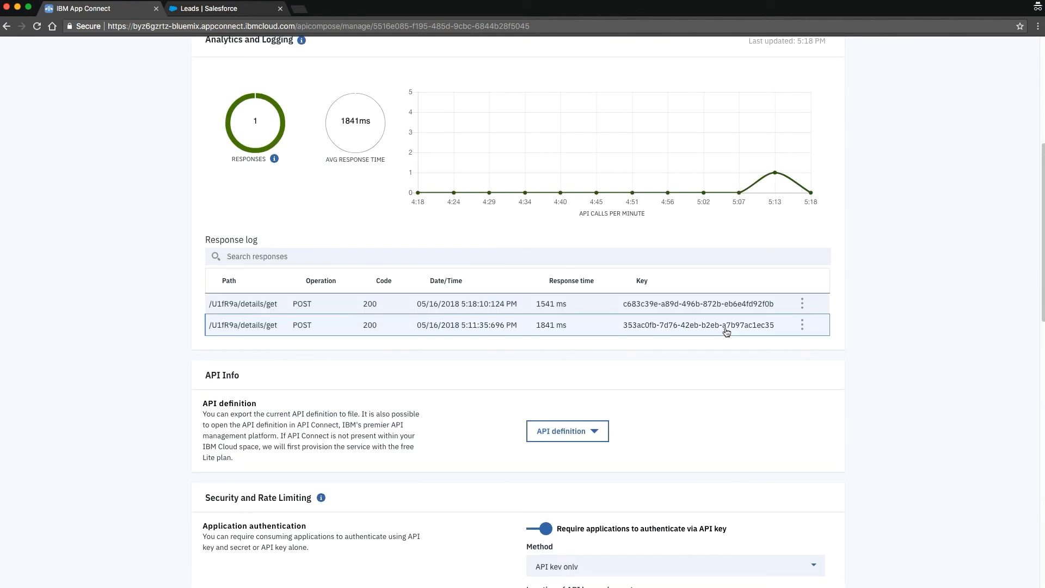
scroll(646, 362, "up", 1)
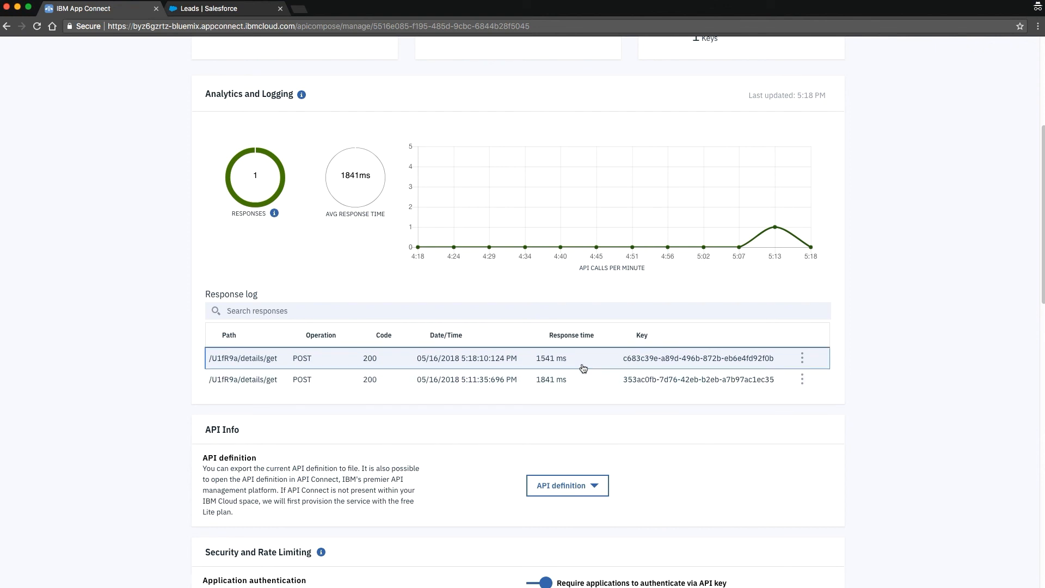
scroll(906, 393, "up", 5)
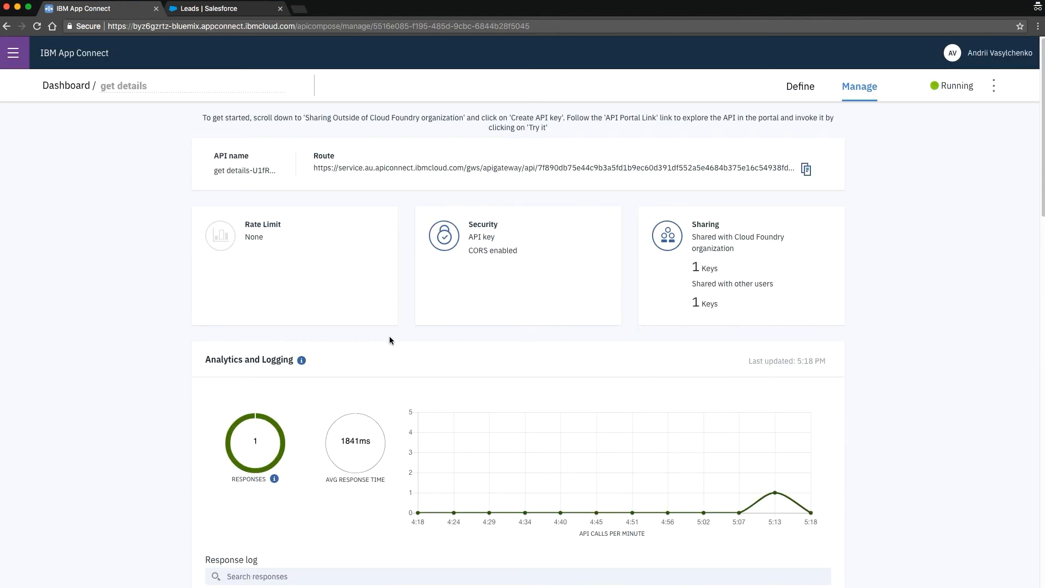
left_click(61, 86)
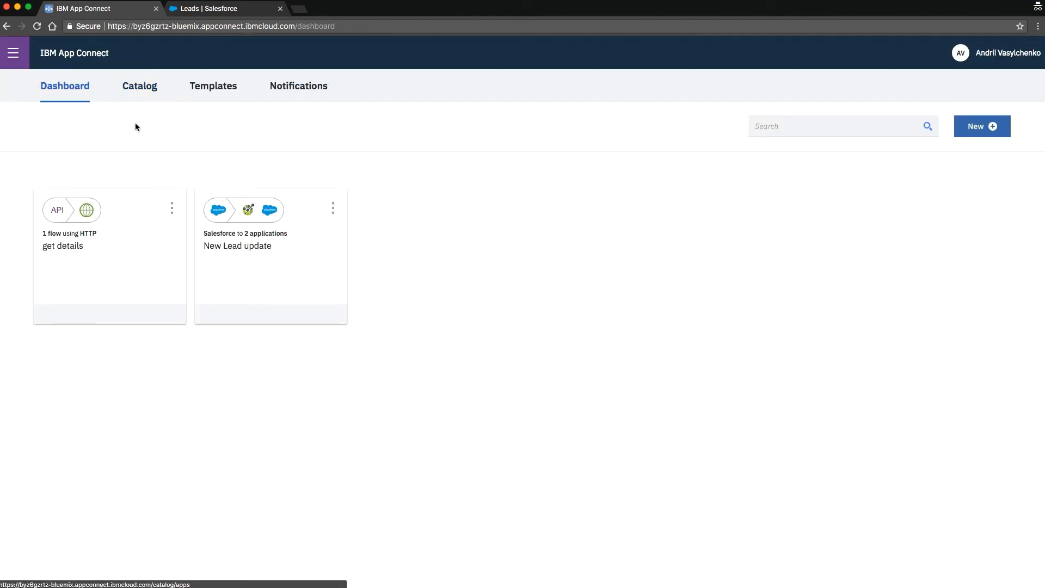
Step: Switch back to Salesforce and check the new lead's phone, mobile, email and address details, ending with a return to the Leads list
left_click(216, 10)
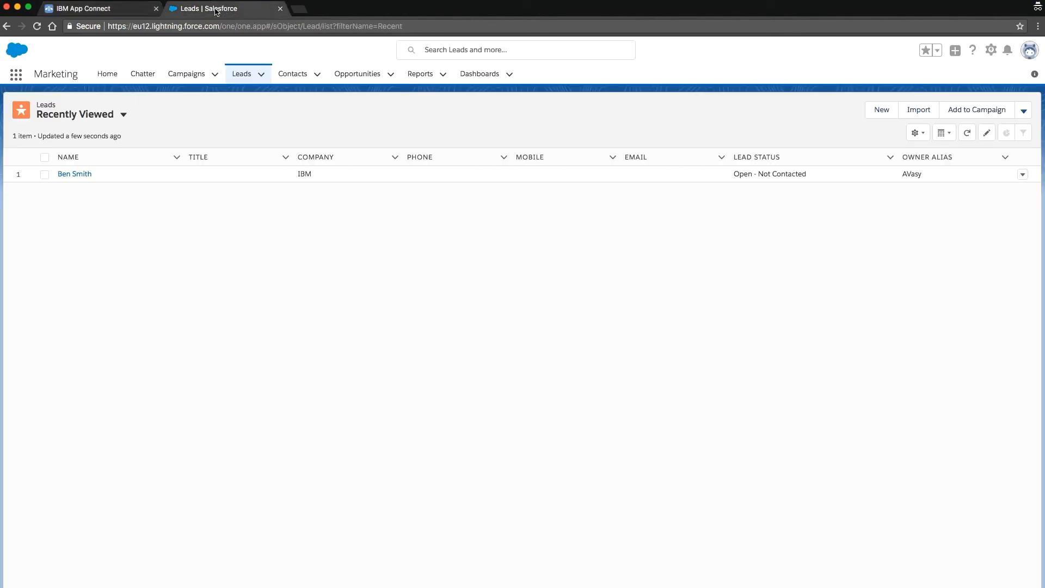
left_click(73, 174)
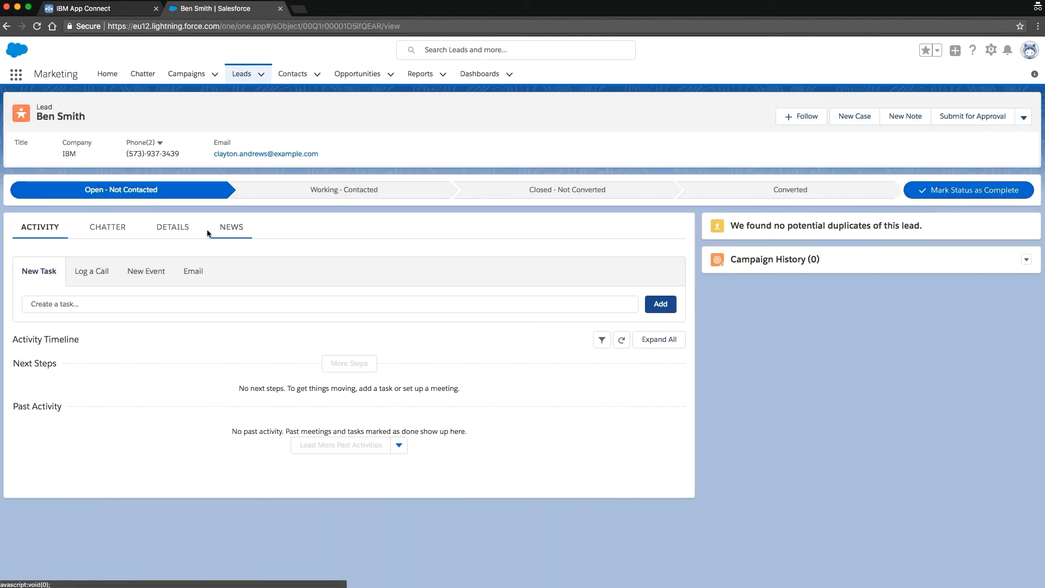
left_click(173, 233)
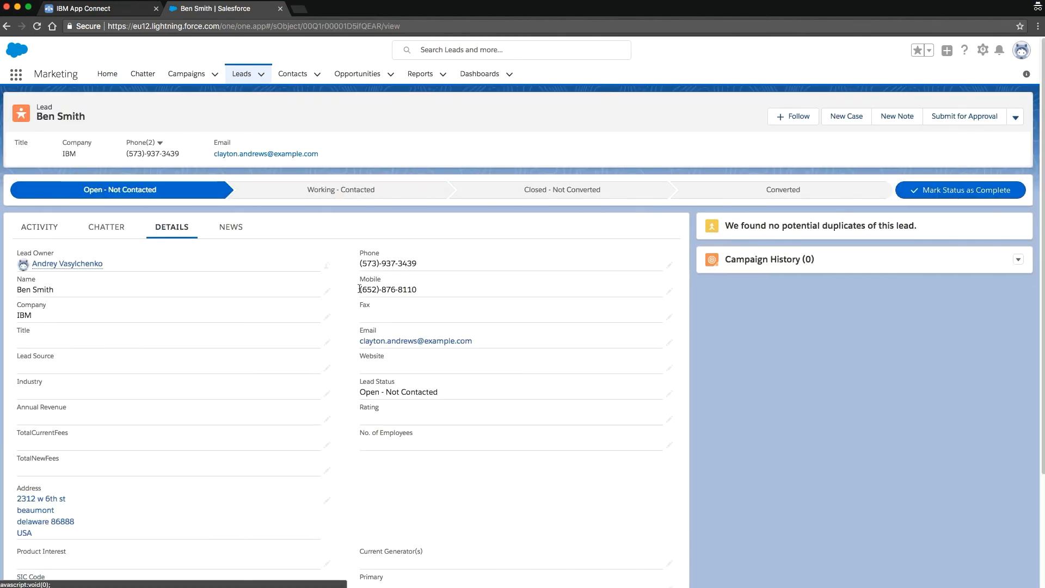
scroll(9, 432, "down", 1)
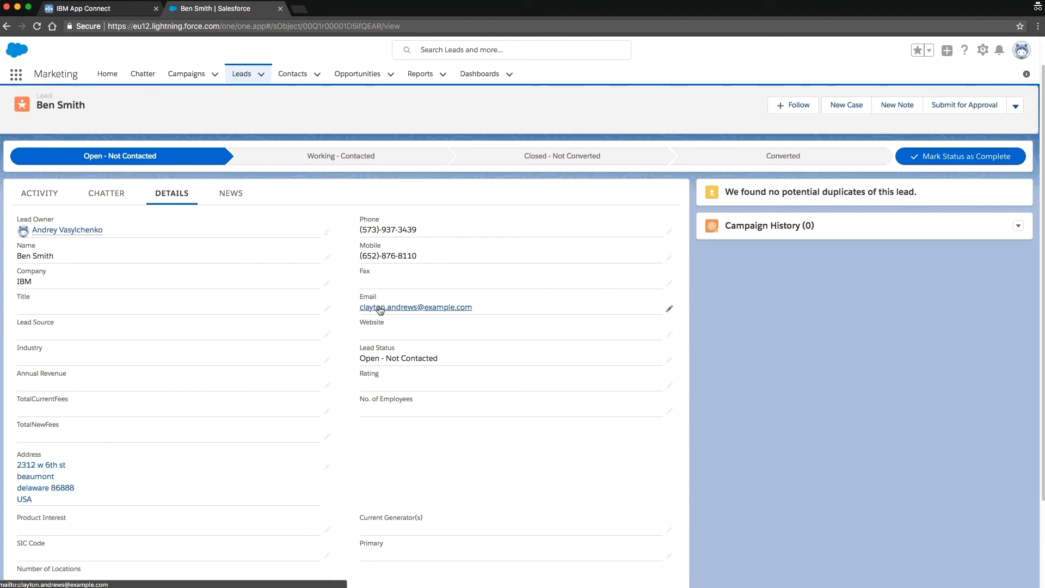
scroll(380, 306, "down", 3)
scroll(489, 347, "up", 4)
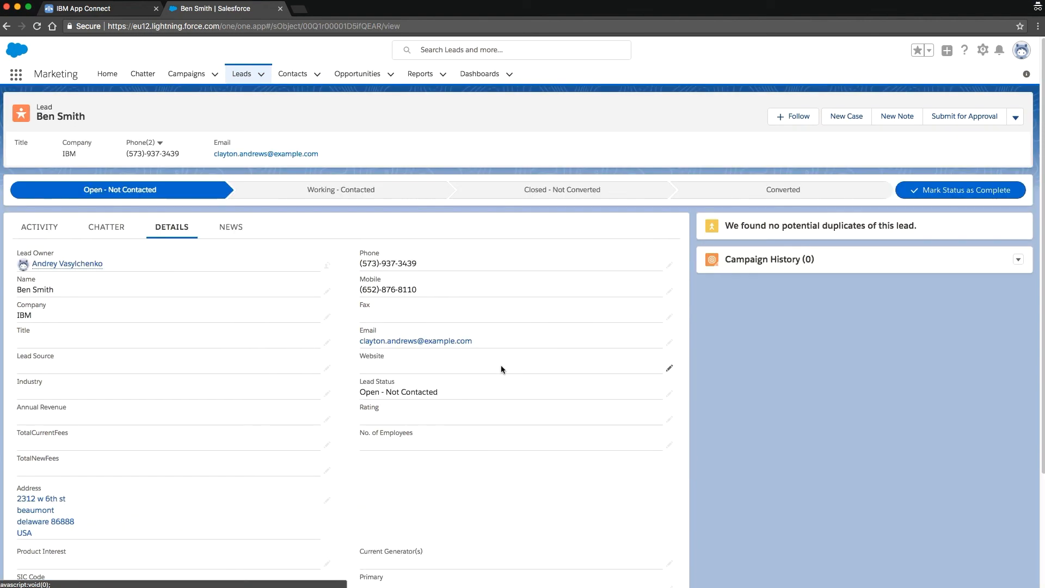
left_click(242, 73)
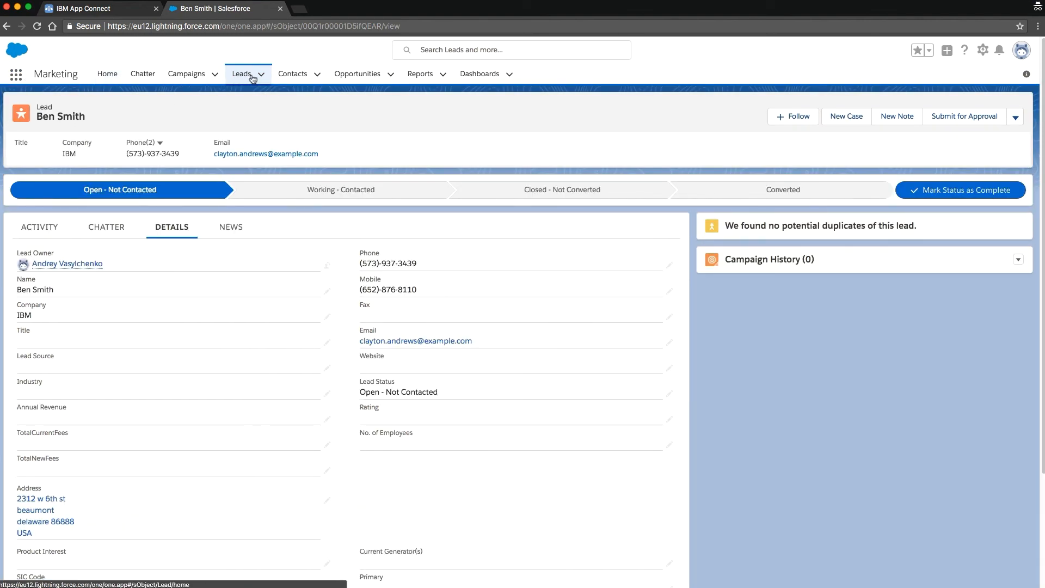